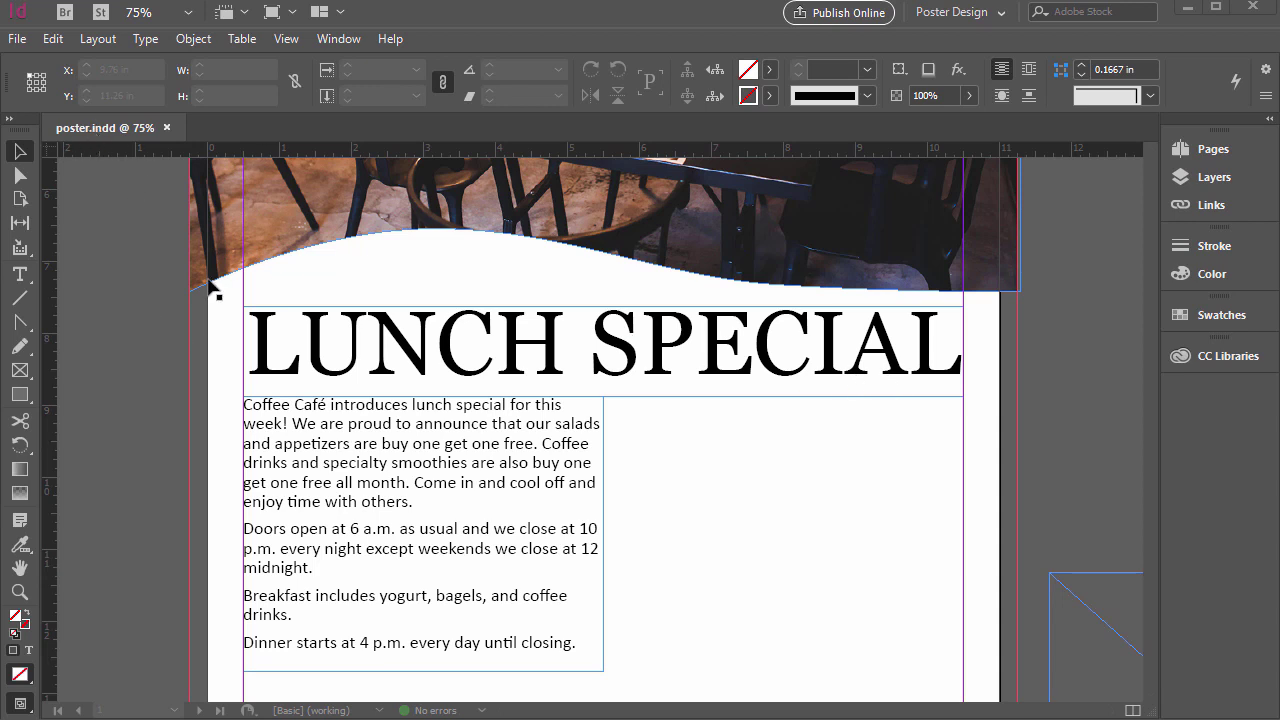
Load the cafe picture from the poster project's photos folder for placing.
{"action": "scroll", "coordinate": [488, 330], "scroll_direction": "down", "scroll_amount": 3}
{"action": "scroll", "coordinate": [436, 314], "scroll_direction": "down", "scroll_amount": 1}
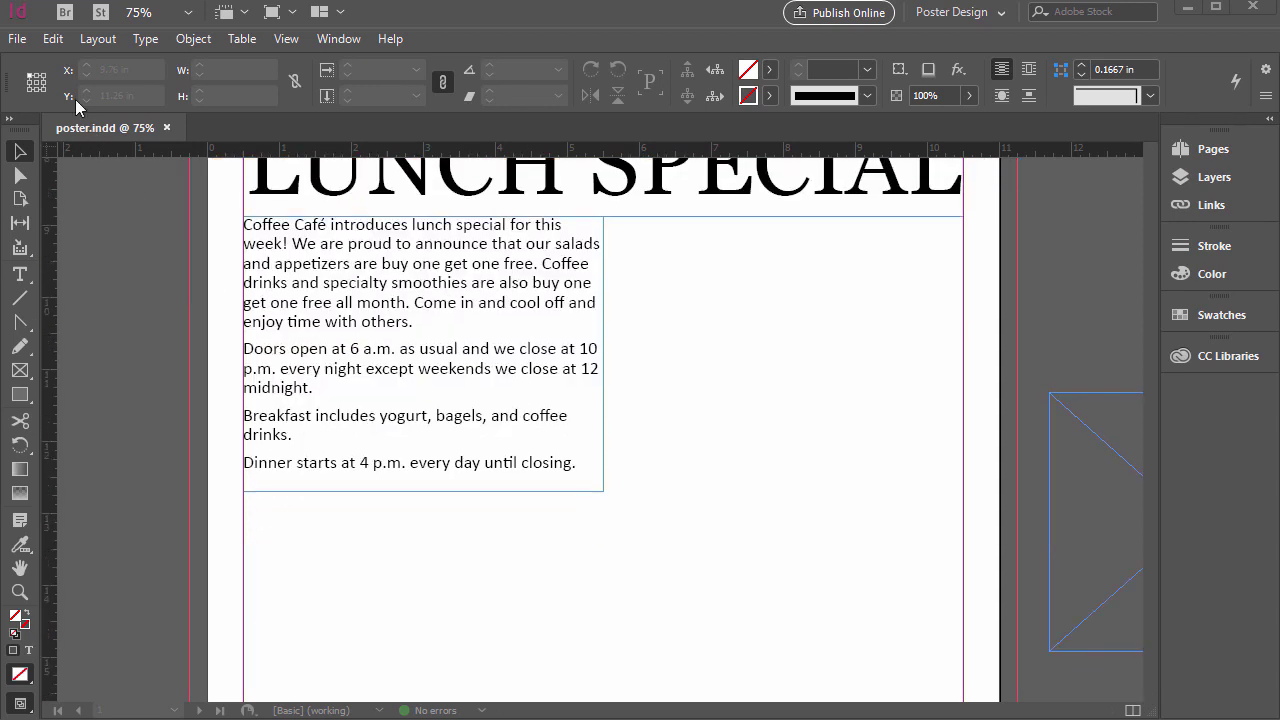
{"action": "left_click", "coordinate": [17, 38]}
{"action": "left_click", "coordinate": [55, 318]}
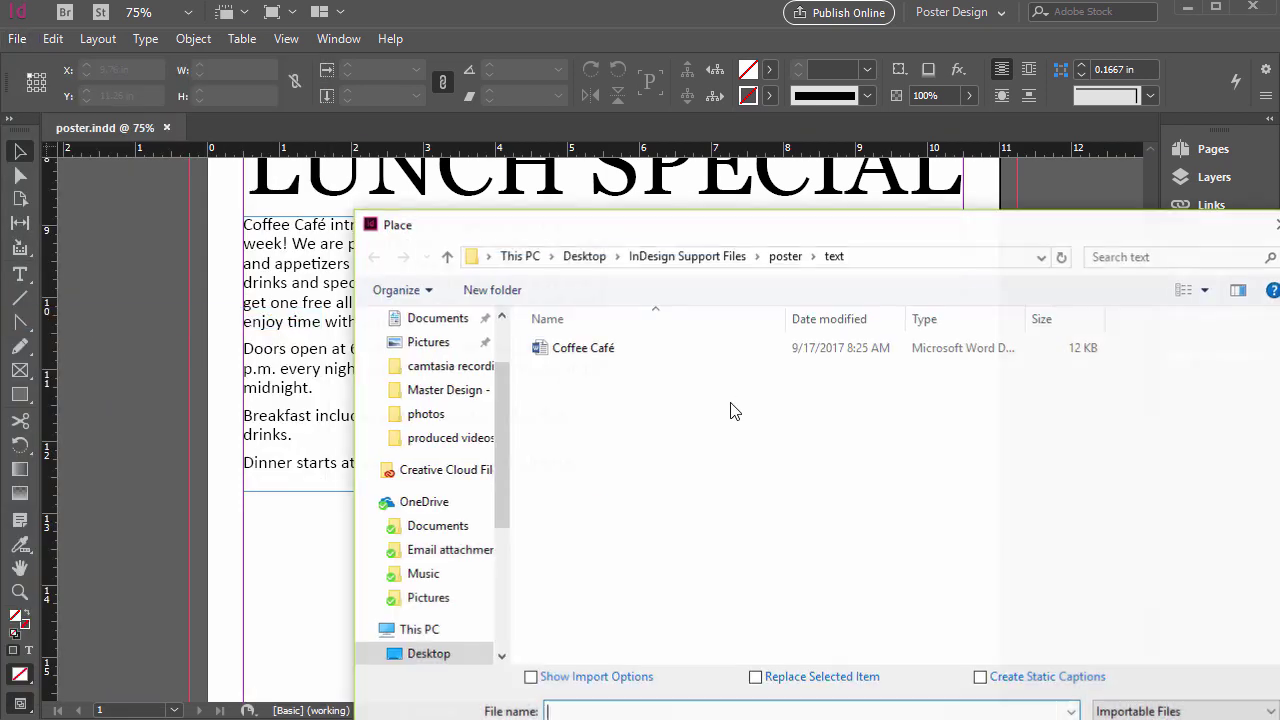
{"action": "left_click", "coordinate": [785, 256]}
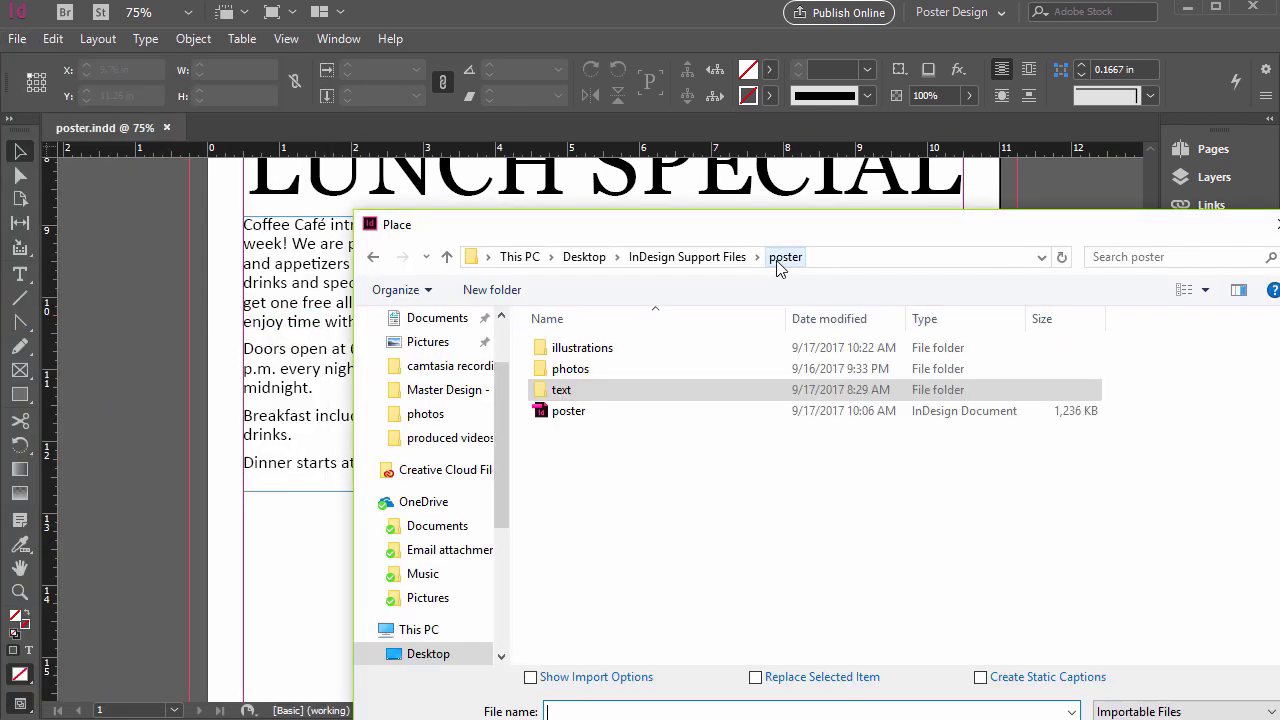
{"action": "left_click", "coordinate": [583, 372]}
{"action": "double_click", "coordinate": [583, 372]}
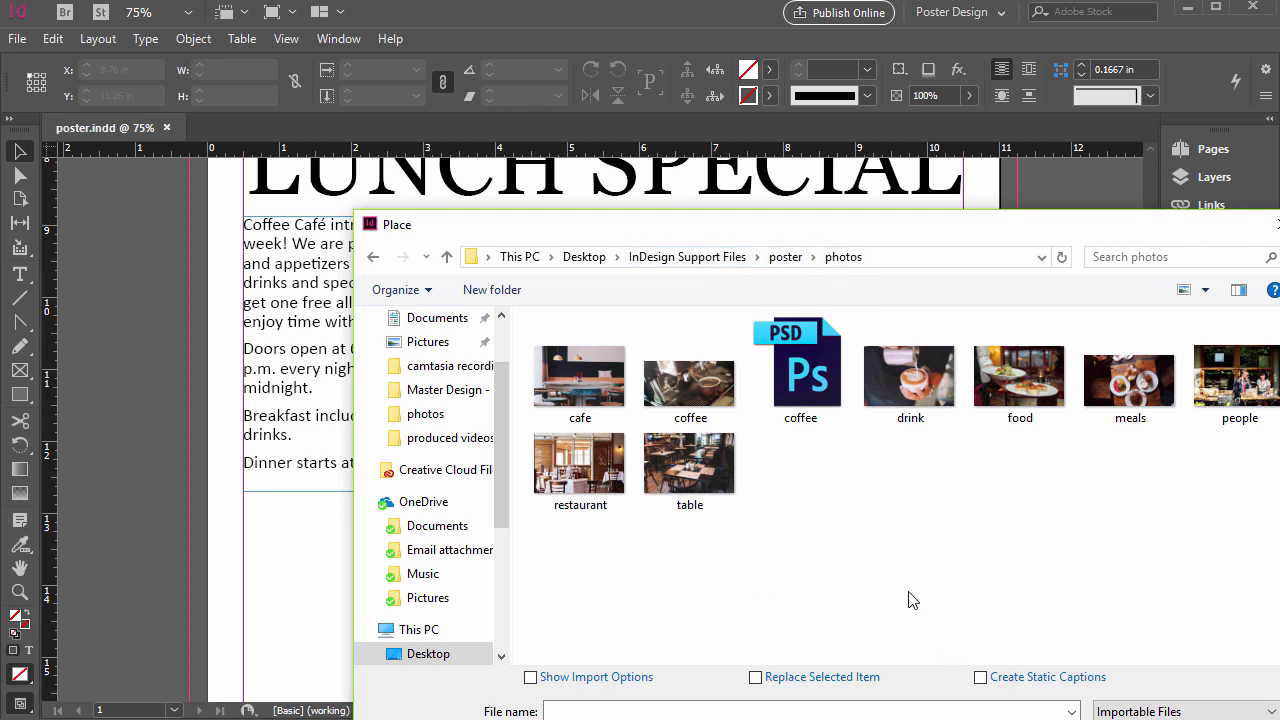
{"action": "left_click", "coordinate": [588, 388]}
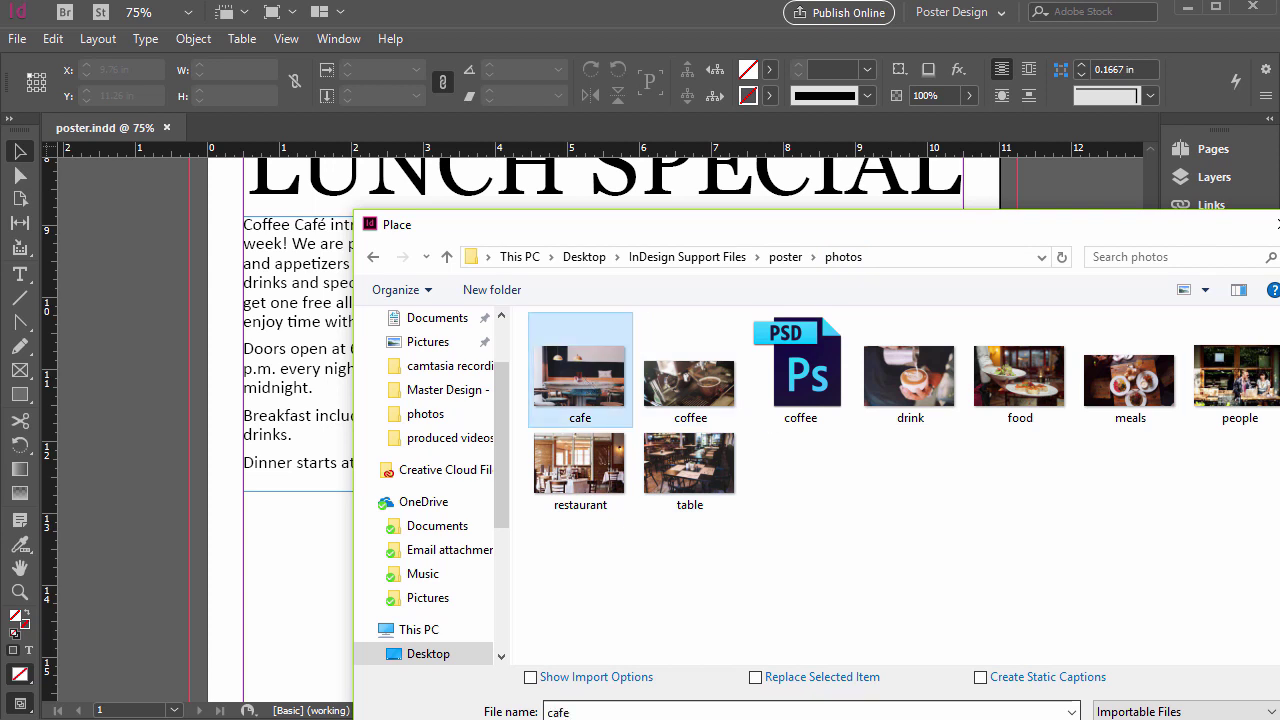
{"action": "double_click", "coordinate": [588, 388]}
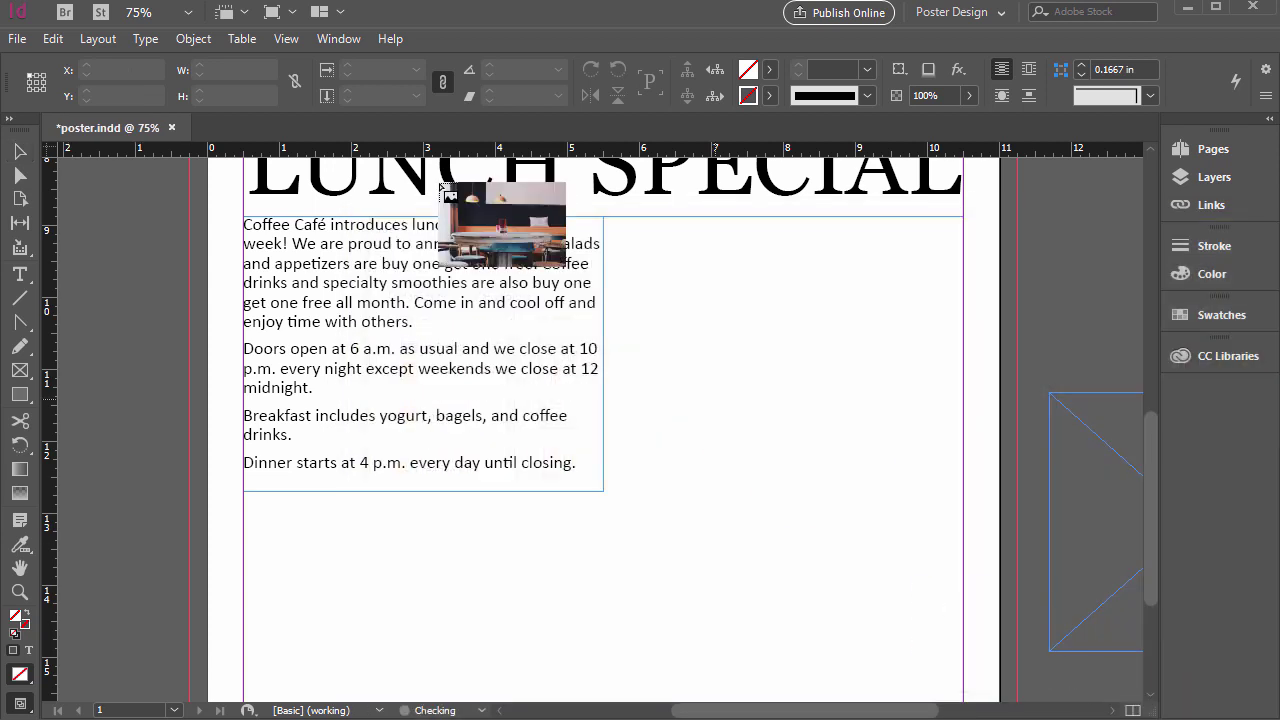
Place the cafe photo at full size on the poster and move it around over the page.
{"action": "key", "text": "ctrl+minus"}
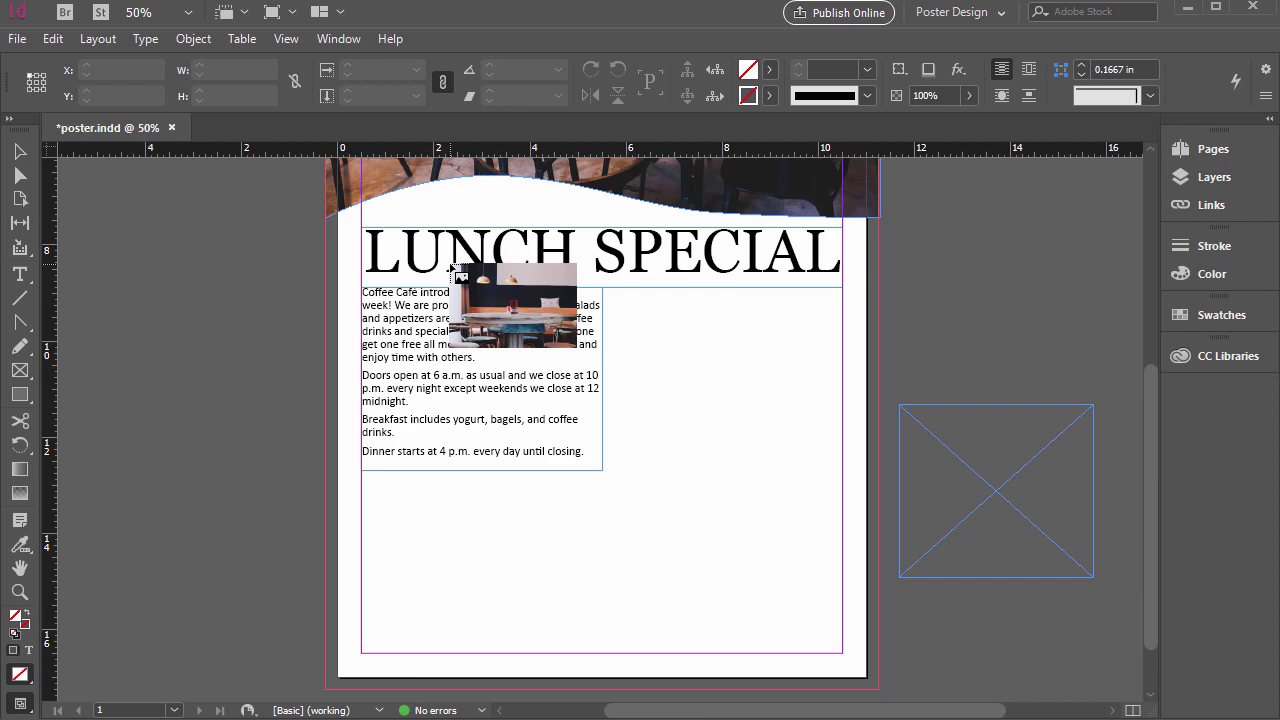
{"action": "key", "text": "ctrl+minus"}
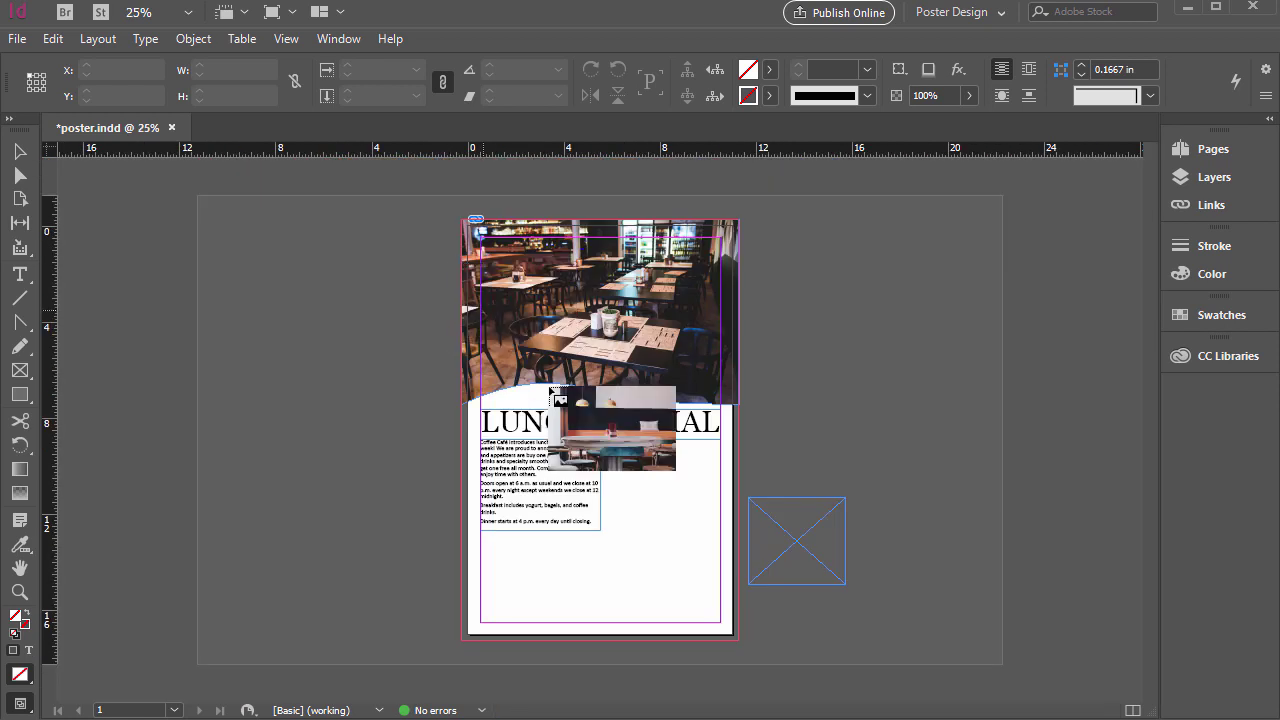
{"action": "left_click", "coordinate": [443, 391]}
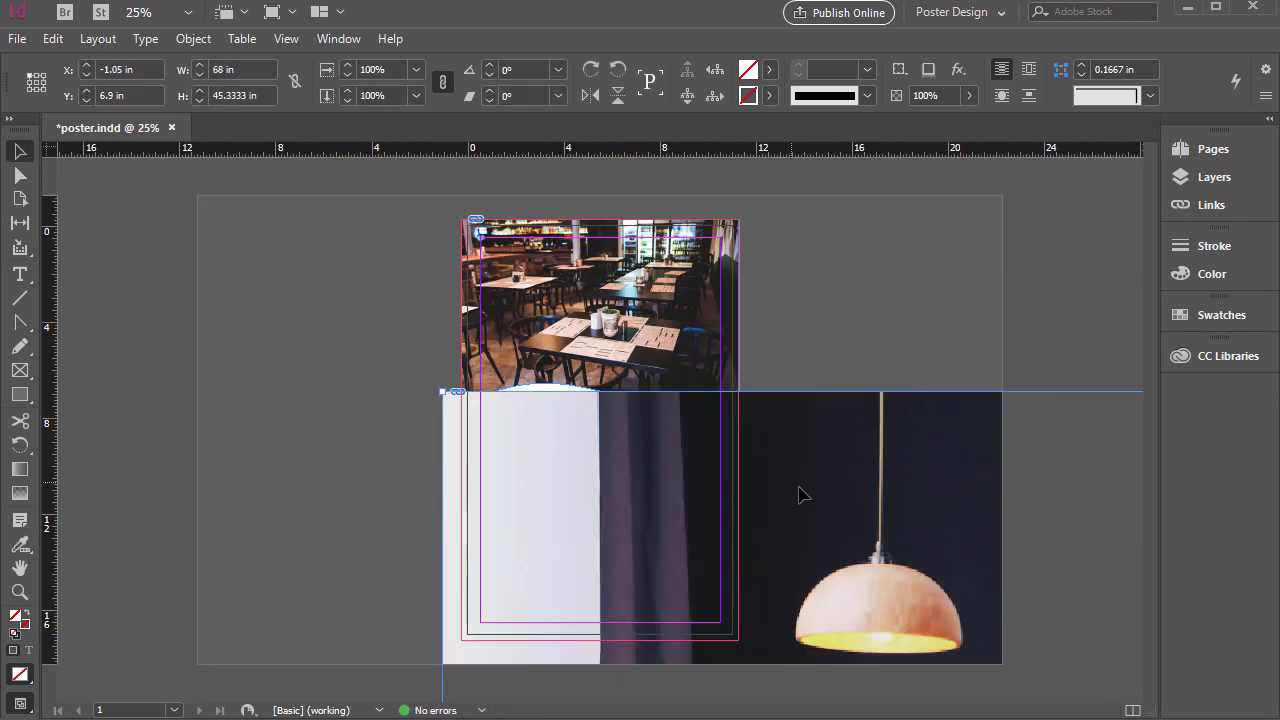
{"action": "left_click_drag", "start_coordinate": [790, 497], "coordinate": [795, 424]}
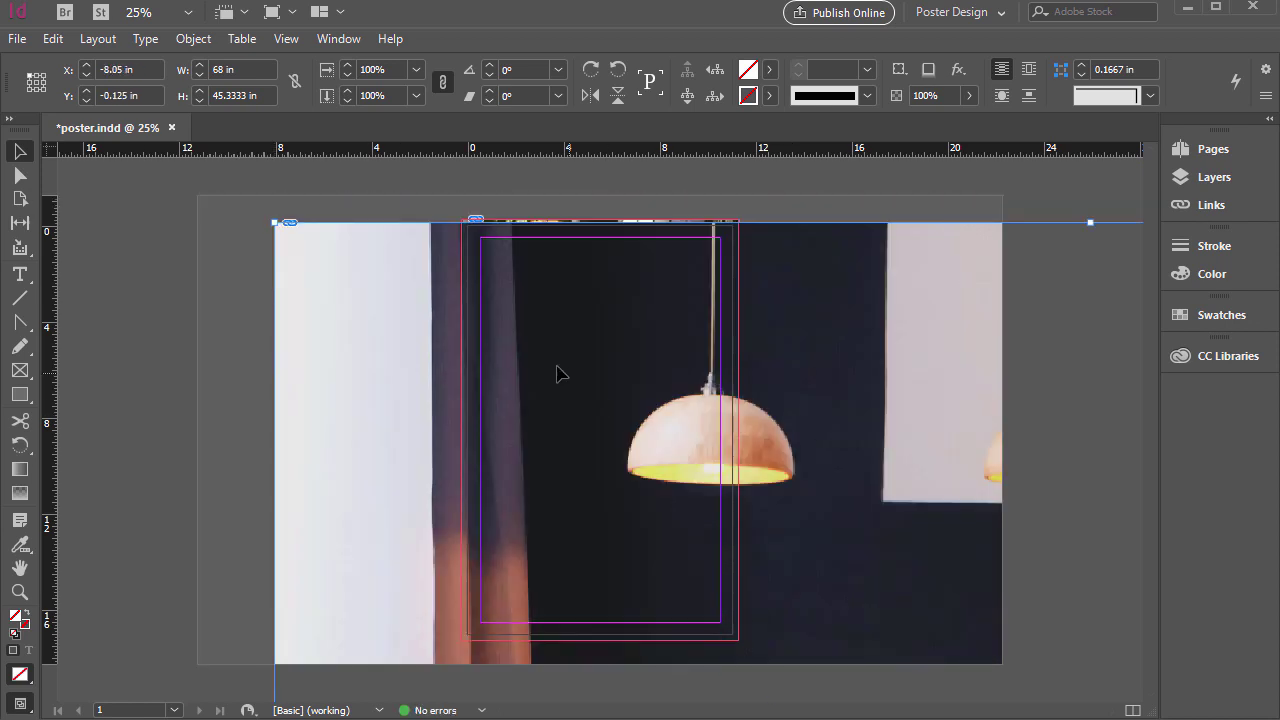
{"action": "left_click_drag", "start_coordinate": [557, 371], "coordinate": [866, 463]}
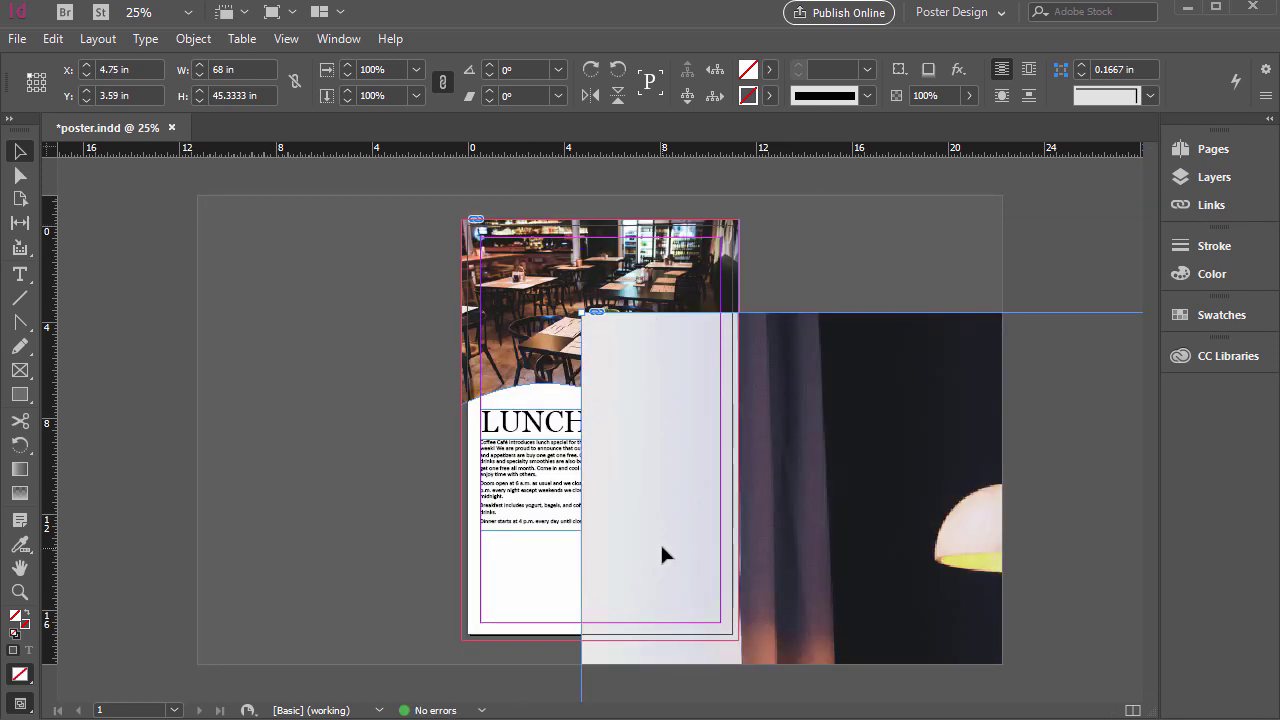
Undo the photo's moves and its placement to have the cafe picture loaded for placing again.
{"action": "key", "text": "ctrl+z"}
{"action": "key", "text": "ctrl+z"}
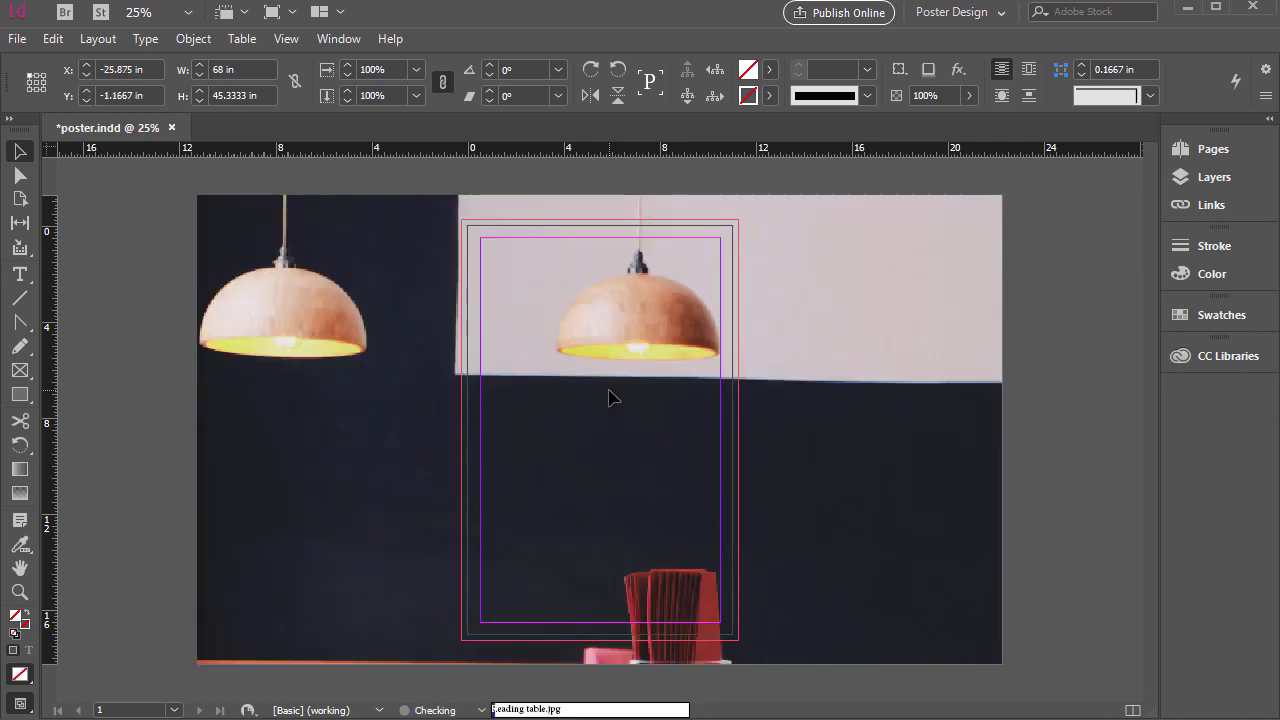
{"action": "key", "text": "ctrl+z"}
{"action": "key", "text": "ctrl+z"}
{"action": "key", "text": "ctrl+z"}
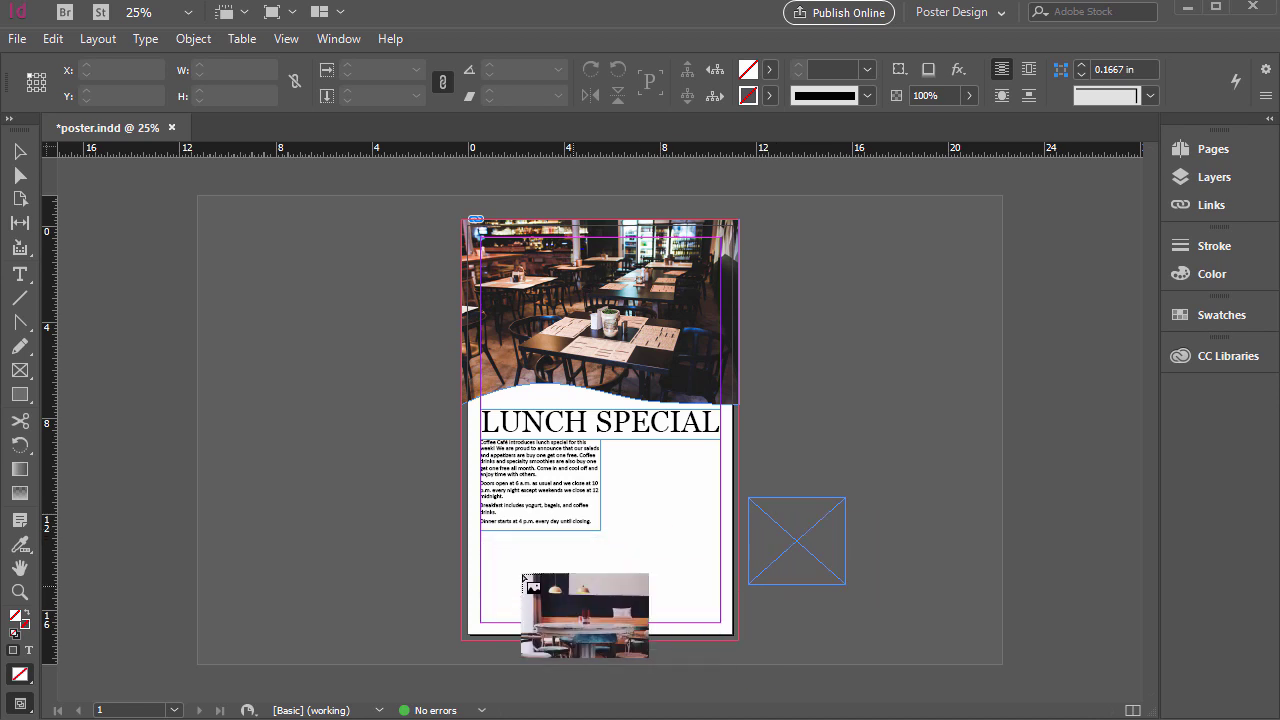
Place the cafe photo at about 12.7 by 8.5 in and move it over the poster's lower right area.
{"action": "left_click_drag", "start_coordinate": [357, 320], "coordinate": [815, 636]}
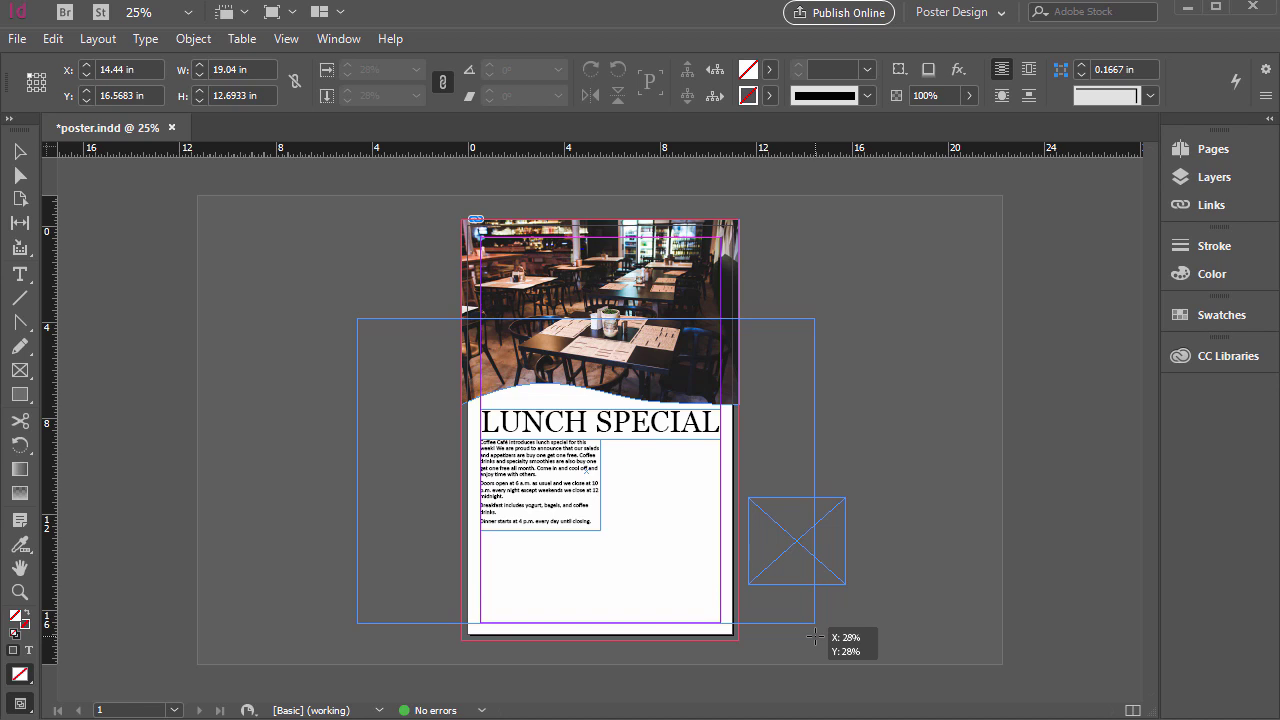
{"action": "left_click_drag", "start_coordinate": [814, 636], "coordinate": [657, 516]}
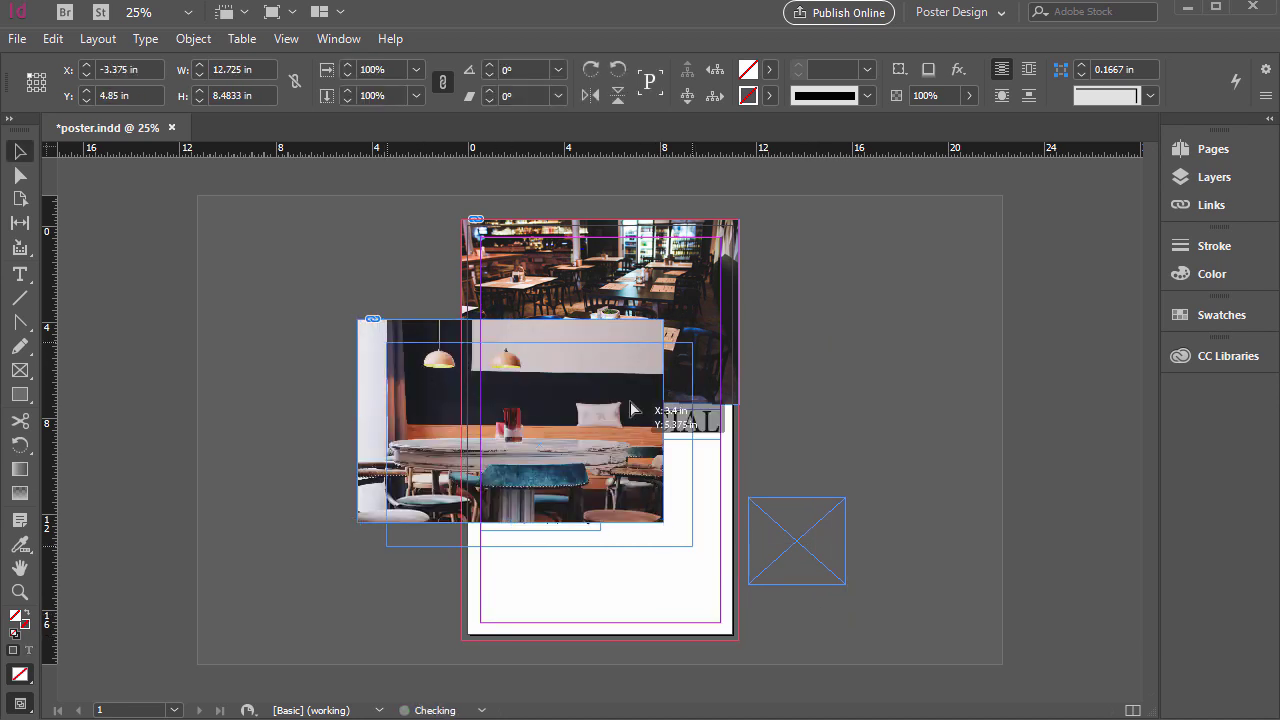
{"action": "left_click_drag", "start_coordinate": [632, 408], "coordinate": [730, 480]}
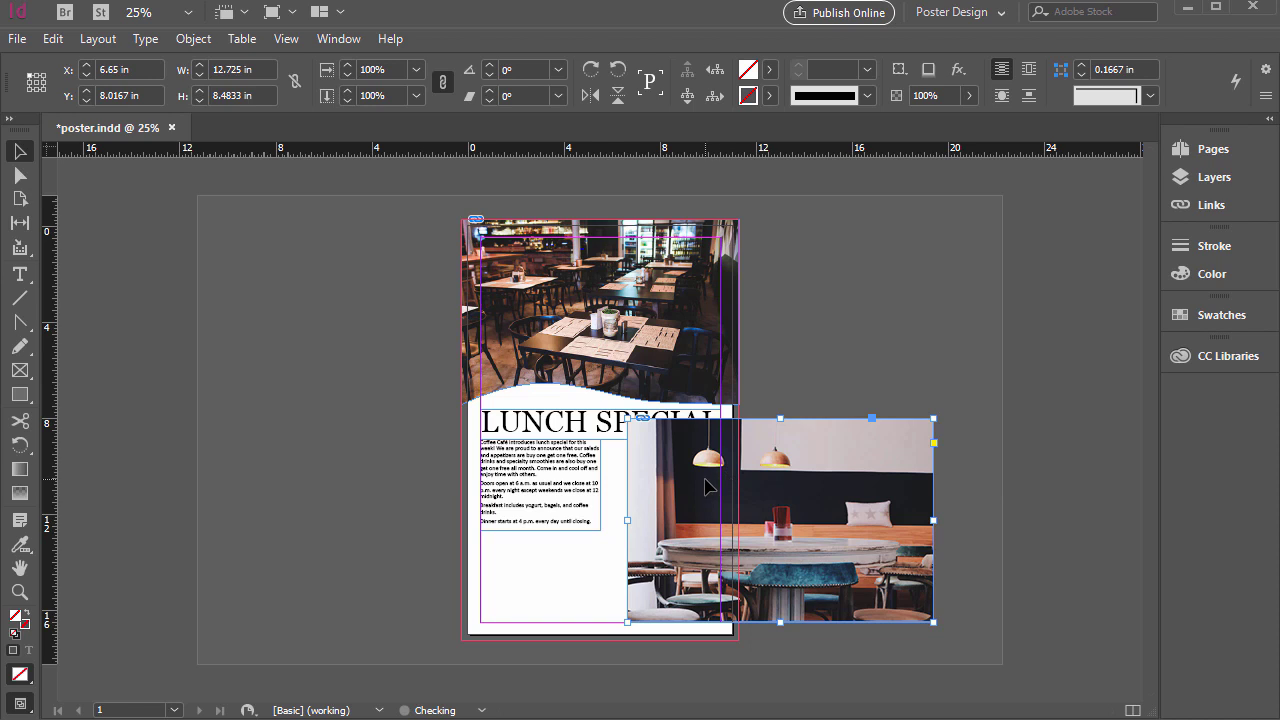
{"action": "left_click_drag", "start_coordinate": [688, 590], "coordinate": [738, 499]}
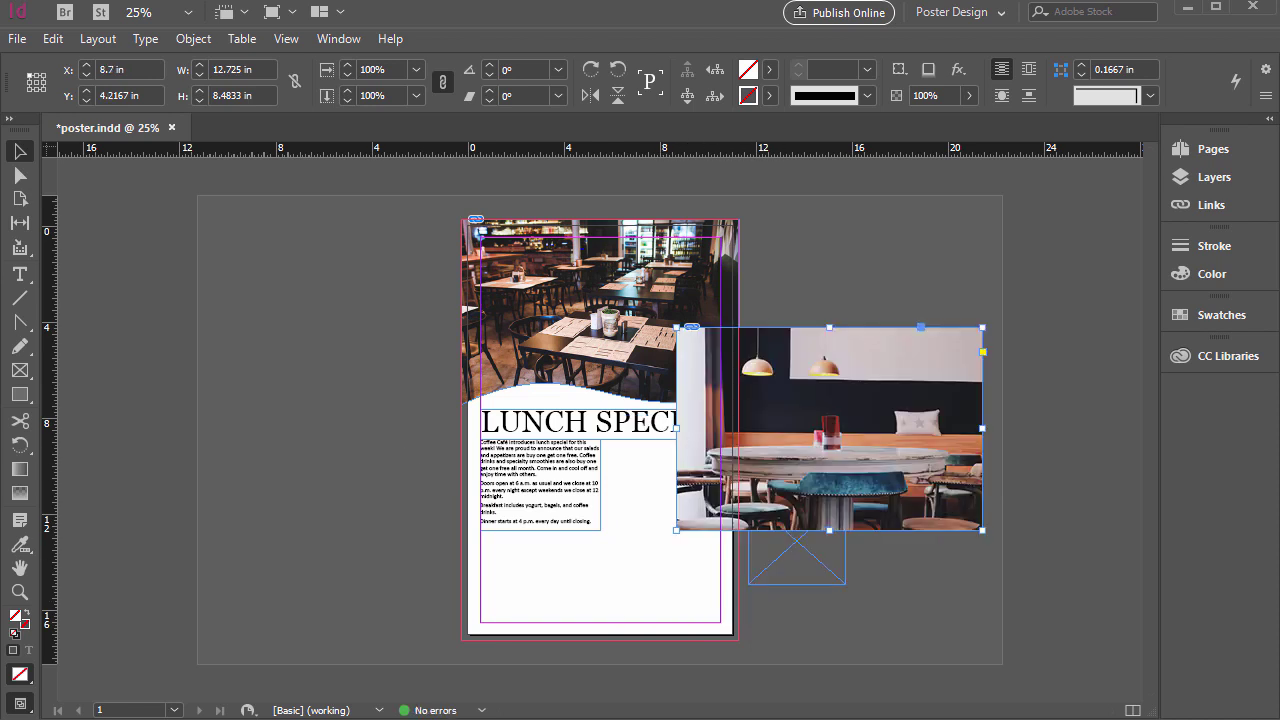
{"action": "left_click_drag", "start_coordinate": [847, 385], "coordinate": [810, 484]}
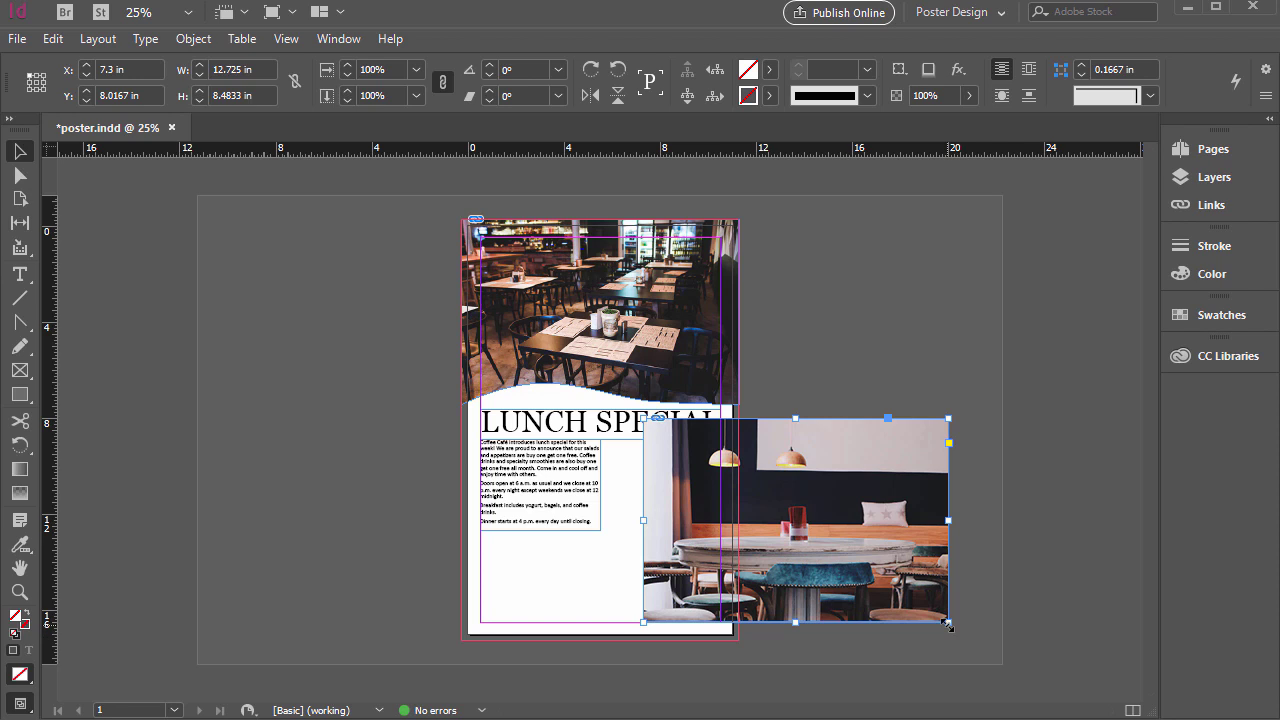
Resize the cafe photo's frame to about 13 by 8.65 in without scaling the picture inside.
{"action": "left_click_drag", "start_coordinate": [942, 421], "coordinate": [976, 400]}
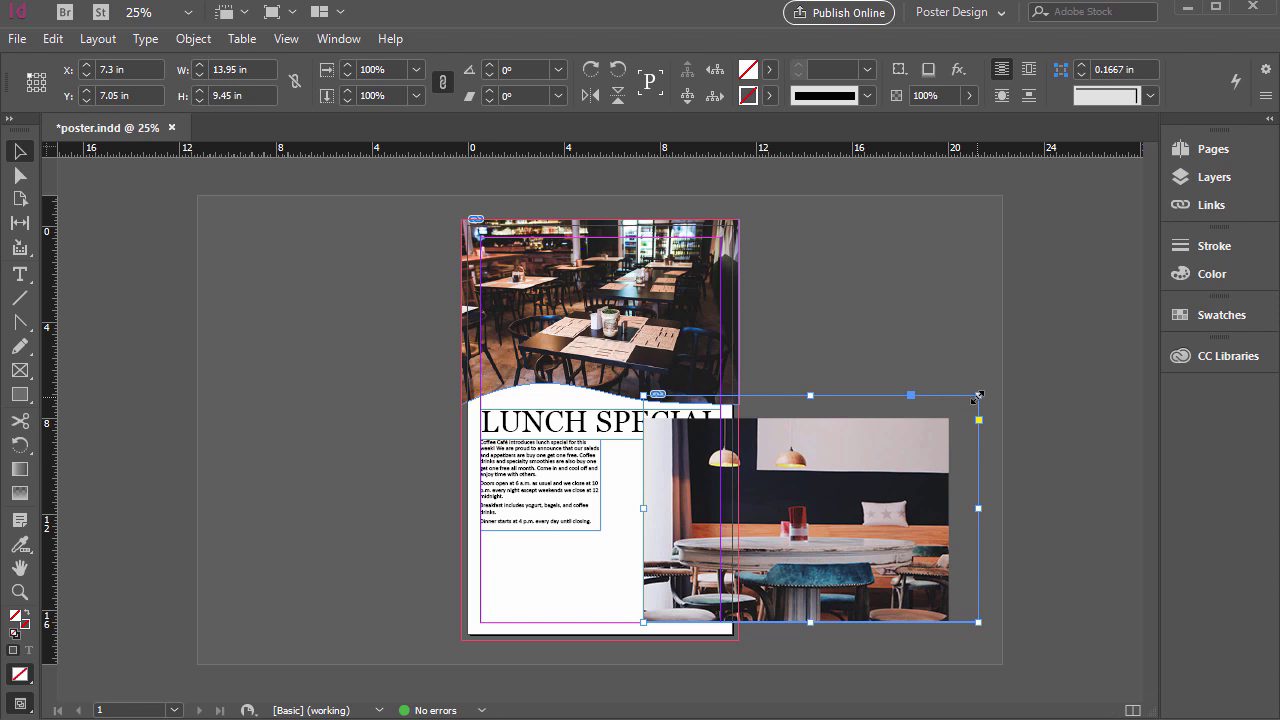
{"action": "left_click_drag", "start_coordinate": [977, 397], "coordinate": [980, 382]}
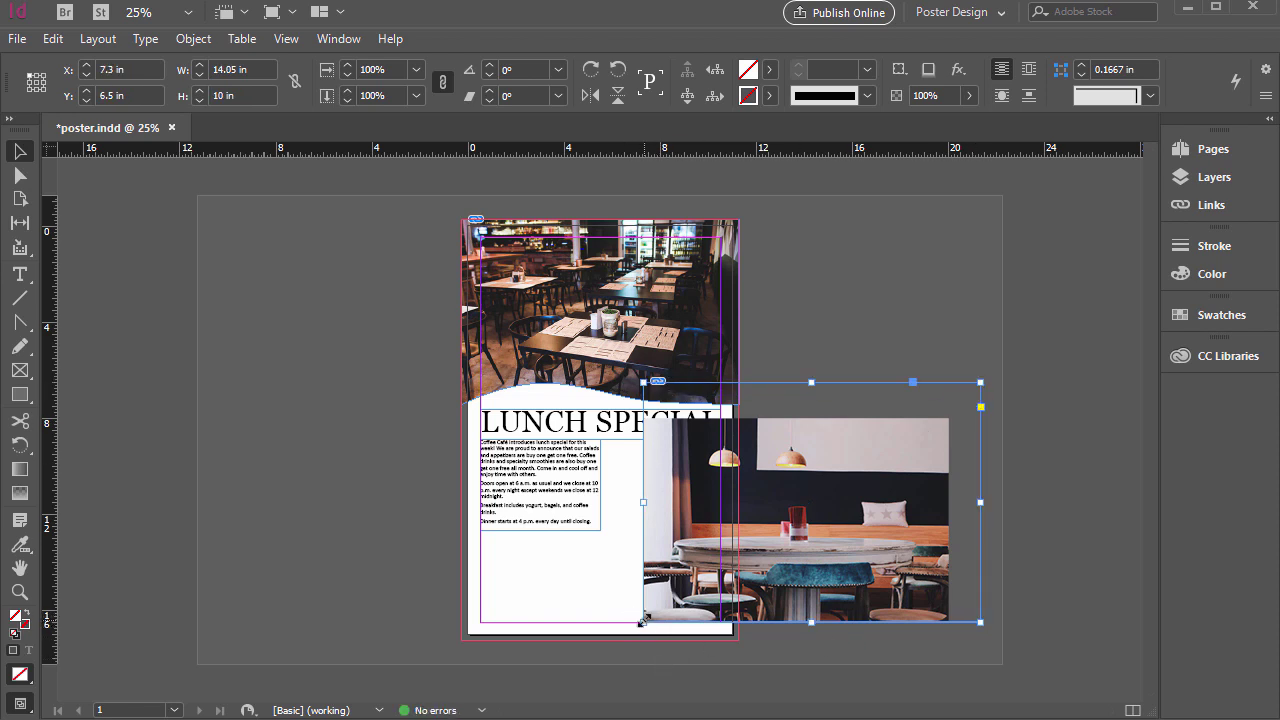
{"action": "mouse_move", "coordinate": [642, 620]}
{"action": "left_mouse_down"}
{"action": "mouse_move", "coordinate": [603, 640]}
{"action": "mouse_move", "coordinate": [643, 622]}
{"action": "left_mouse_up"}
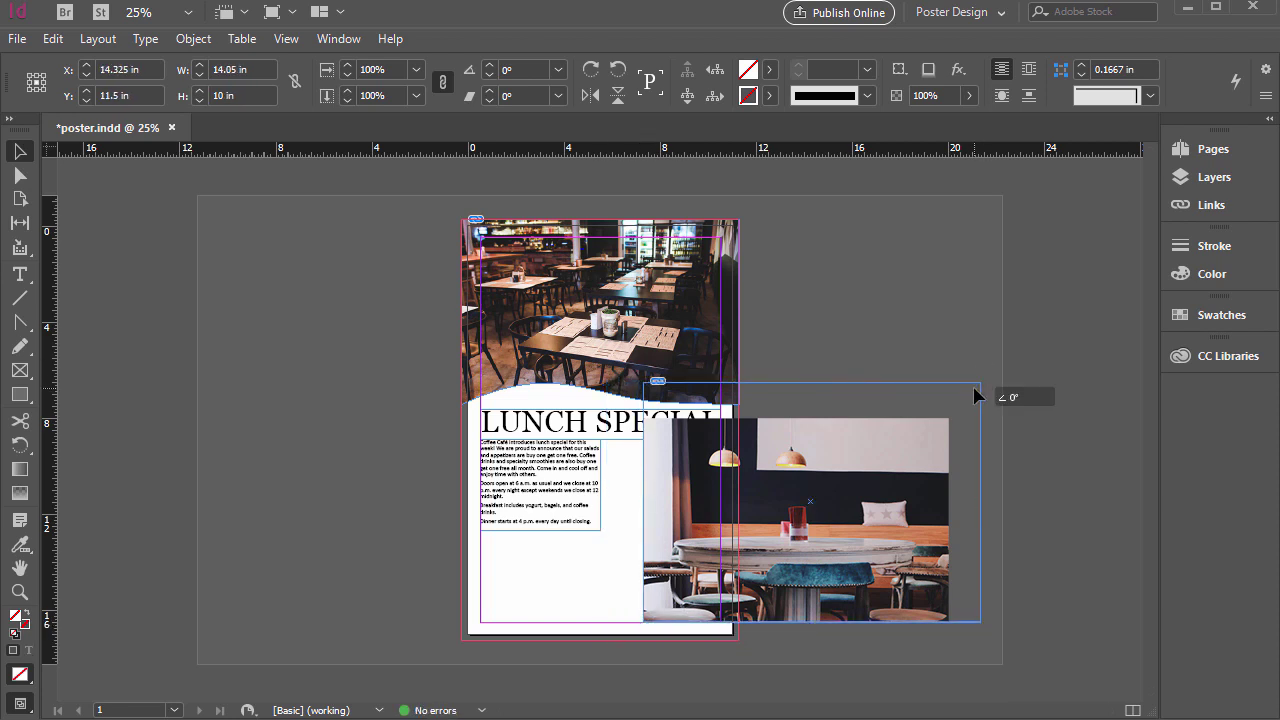
{"action": "left_click_drag", "start_coordinate": [980, 383], "coordinate": [955, 413]}
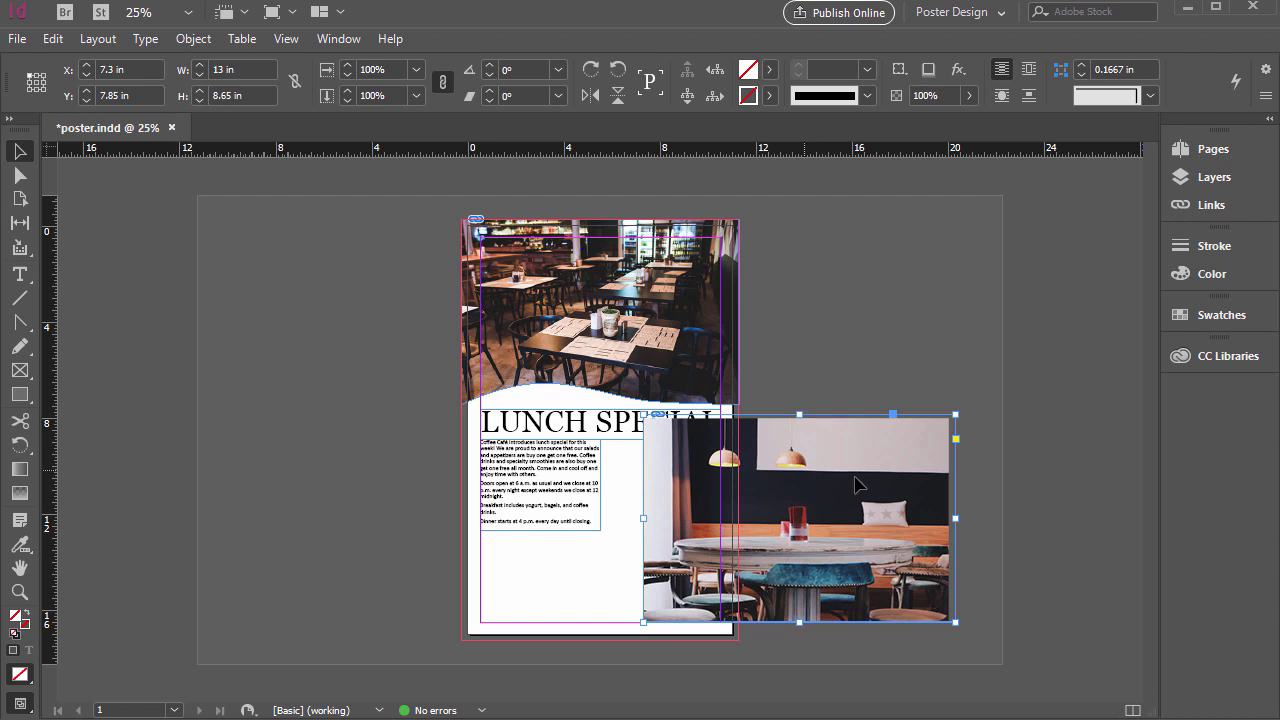
Move the cafe photo to the pasteboard right of the page and shift the picture slightly within its frame.
{"action": "left_click_drag", "start_coordinate": [866, 503], "coordinate": [915, 370]}
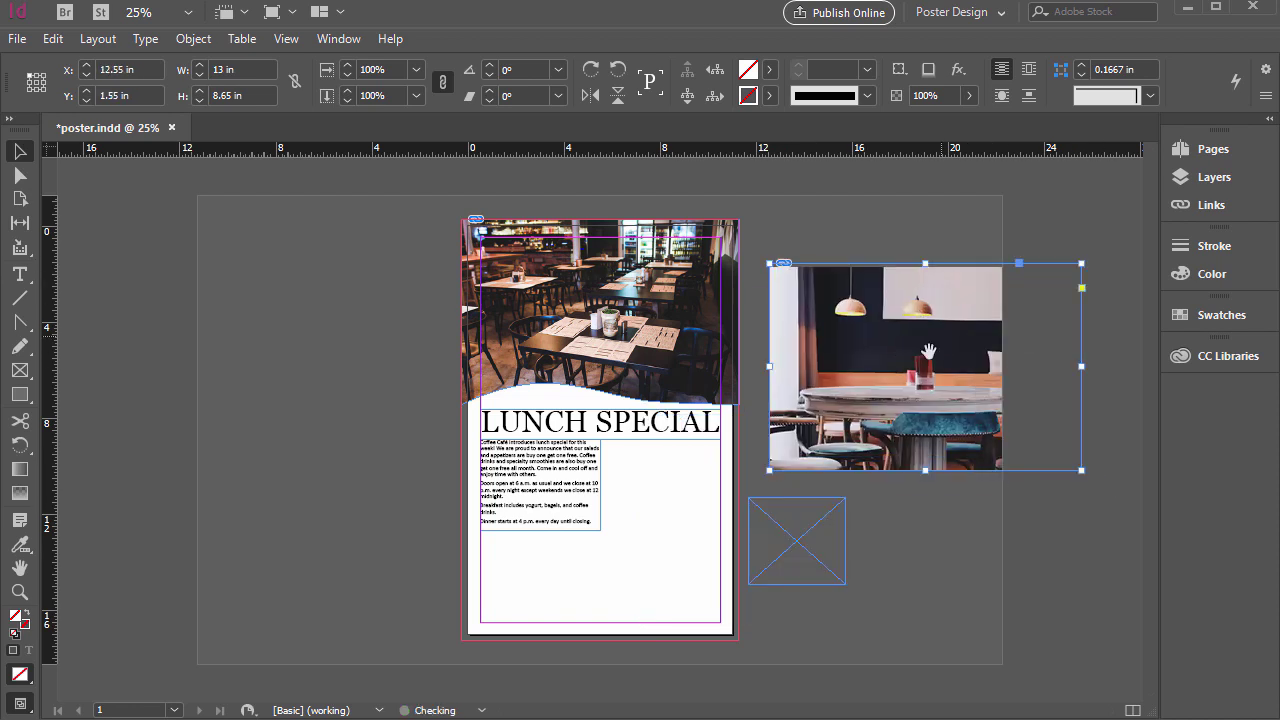
{"action": "left_click", "coordinate": [916, 370]}
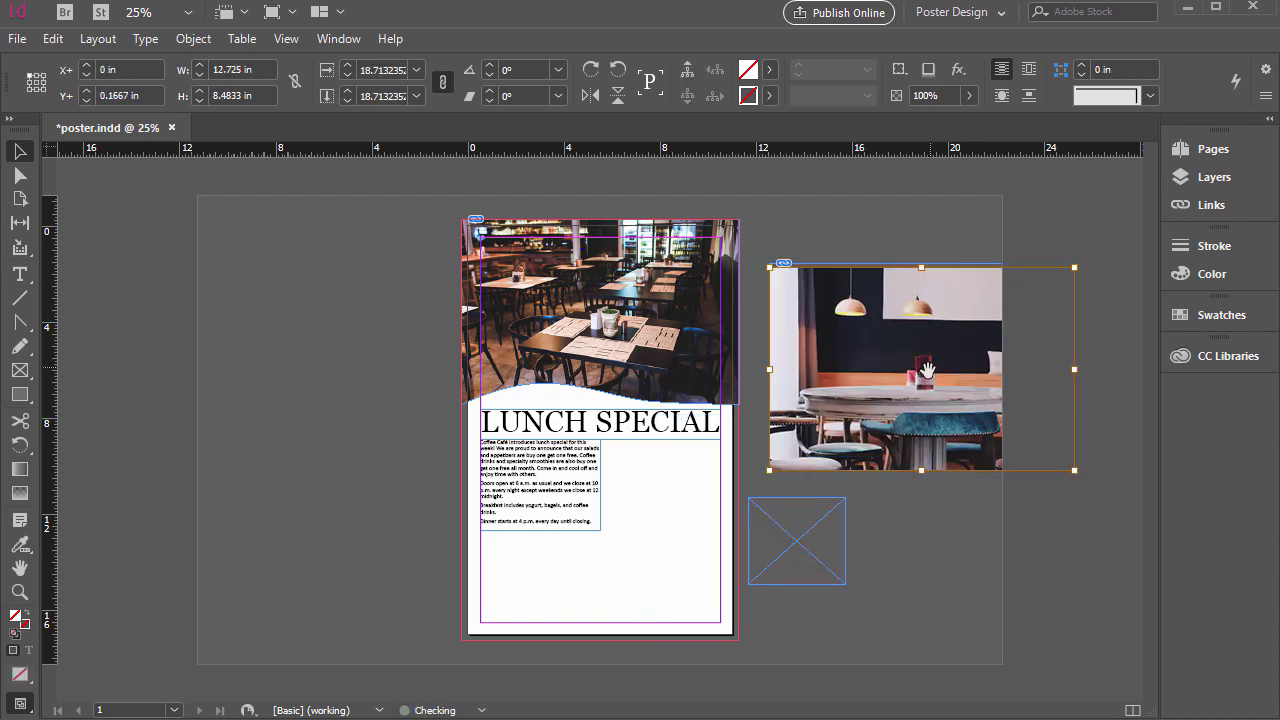
{"action": "mouse_move", "coordinate": [922, 366]}
{"action": "left_mouse_down"}
{"action": "mouse_move", "coordinate": [895, 332]}
{"action": "mouse_move", "coordinate": [925, 372]}
{"action": "left_mouse_up"}
{"action": "left_click", "coordinate": [968, 232]}
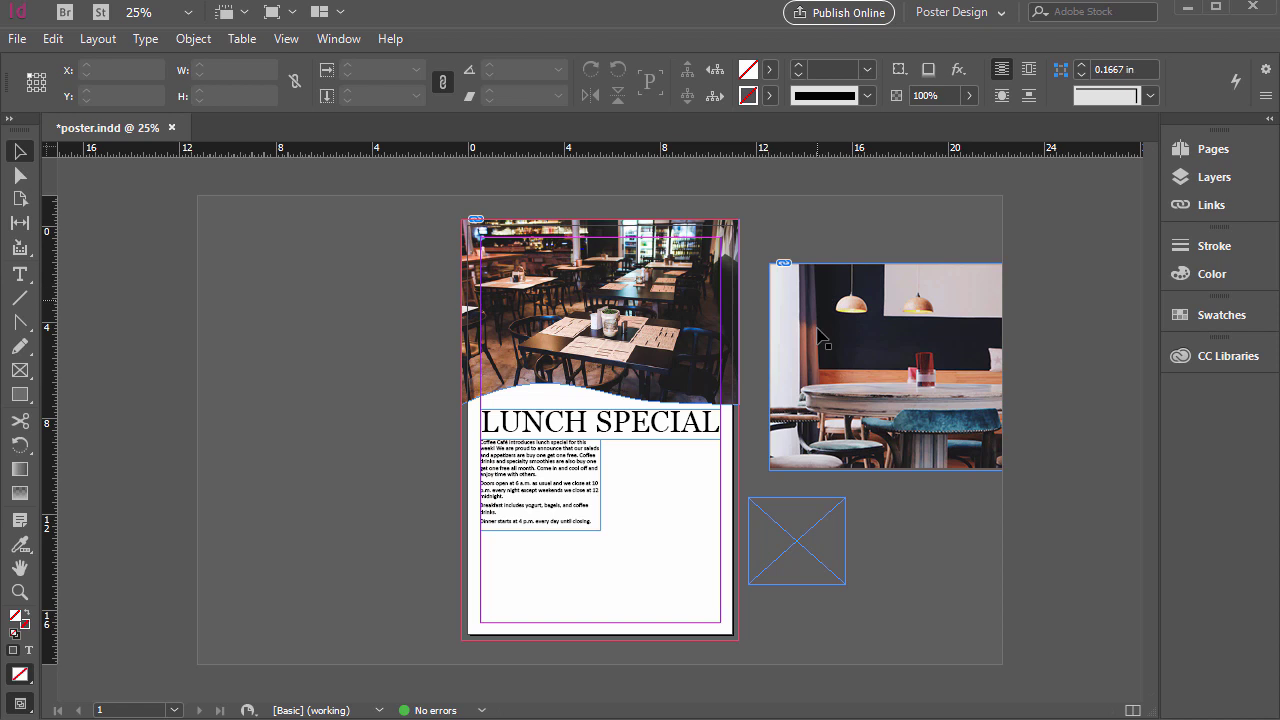
Enlarge the cafe photo's frame to about 13.05 by 8.75 in and move it onto the poster beside the body text.
{"action": "left_click", "coordinate": [780, 462]}
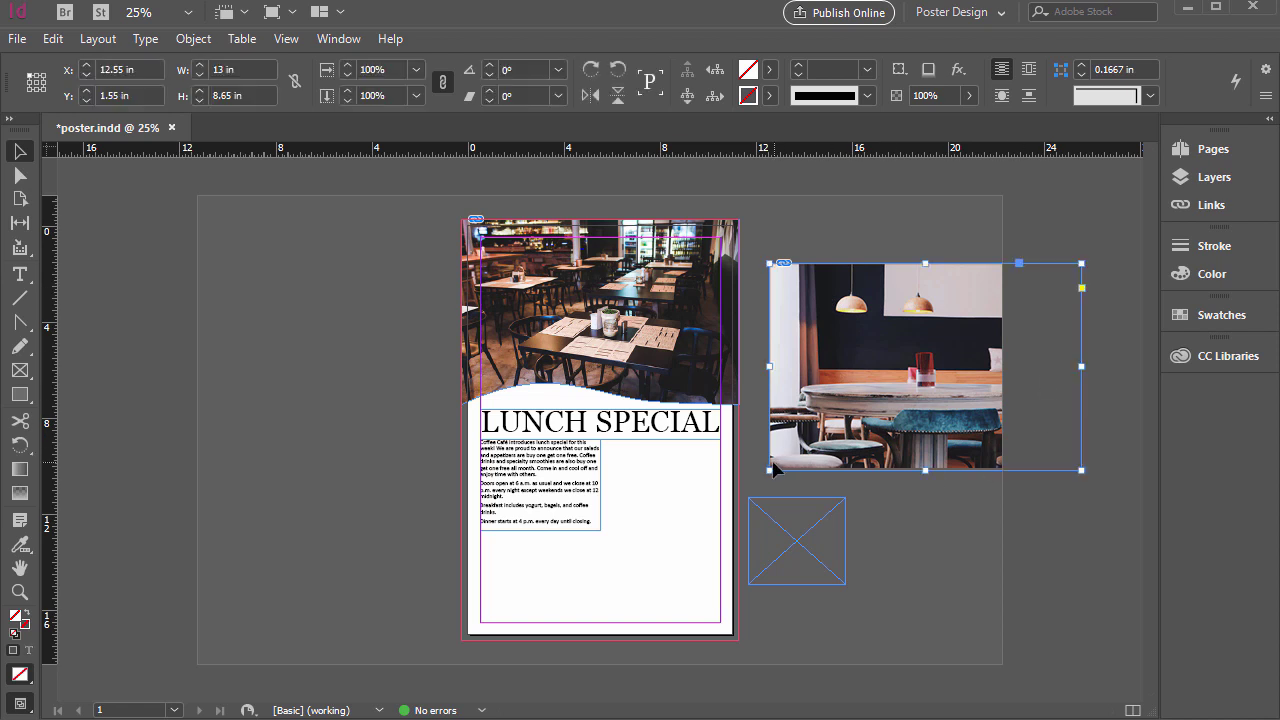
{"action": "left_click_drag", "start_coordinate": [768, 467], "coordinate": [769, 470]}
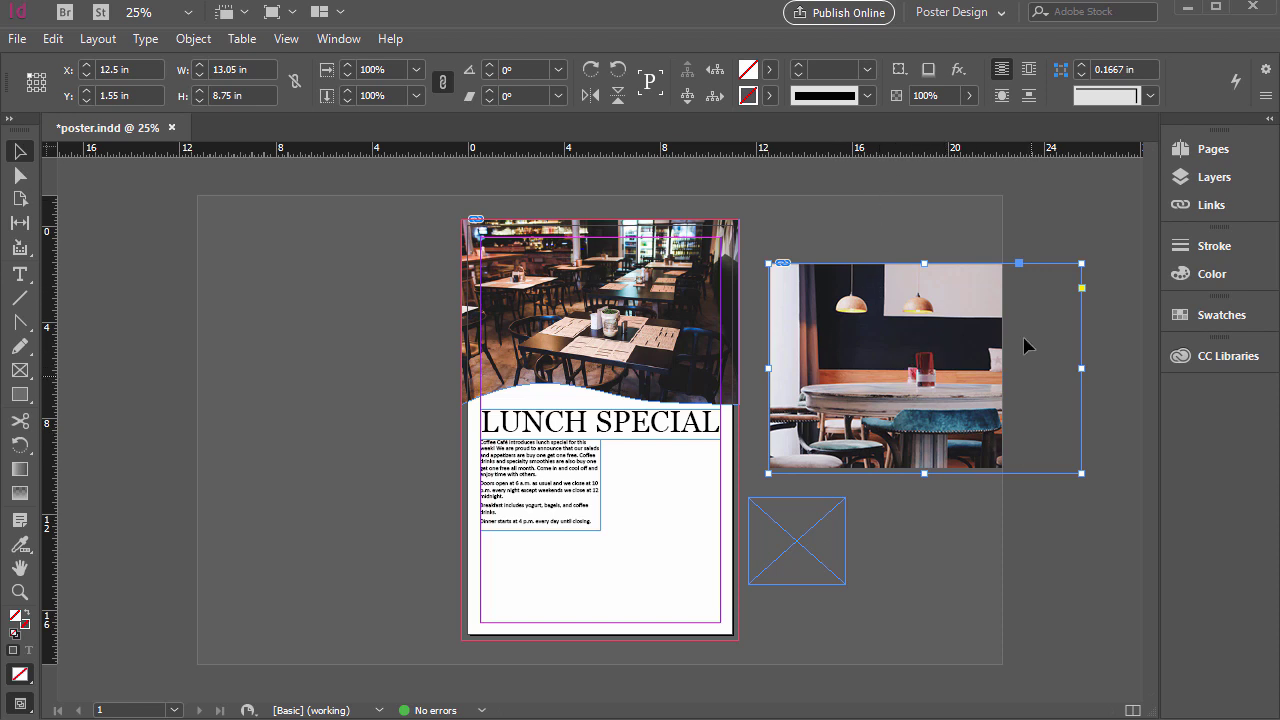
{"action": "left_click_drag", "start_coordinate": [896, 320], "coordinate": [729, 503]}
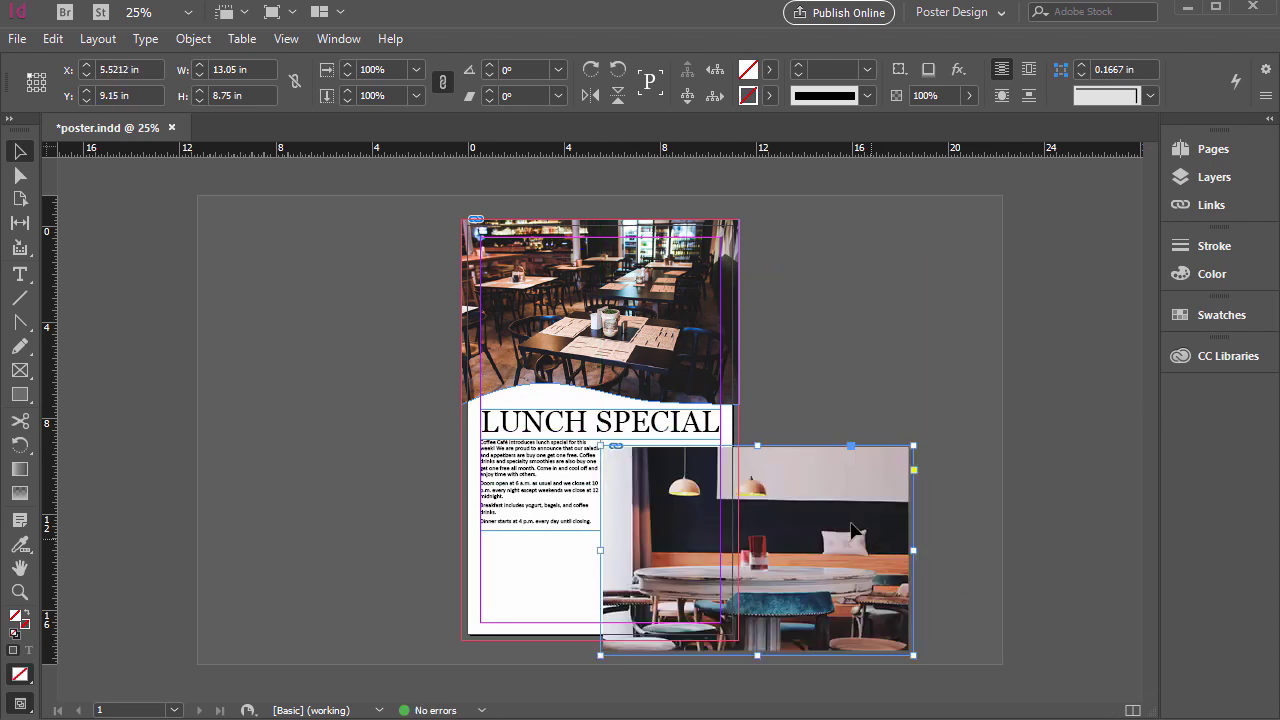
Remove the cafe photo and delete the empty placeholder frame from the pasteboard.
{"action": "key", "text": "ctrl+z"}
{"action": "left_click_drag", "start_coordinate": [803, 534], "coordinate": [907, 475]}
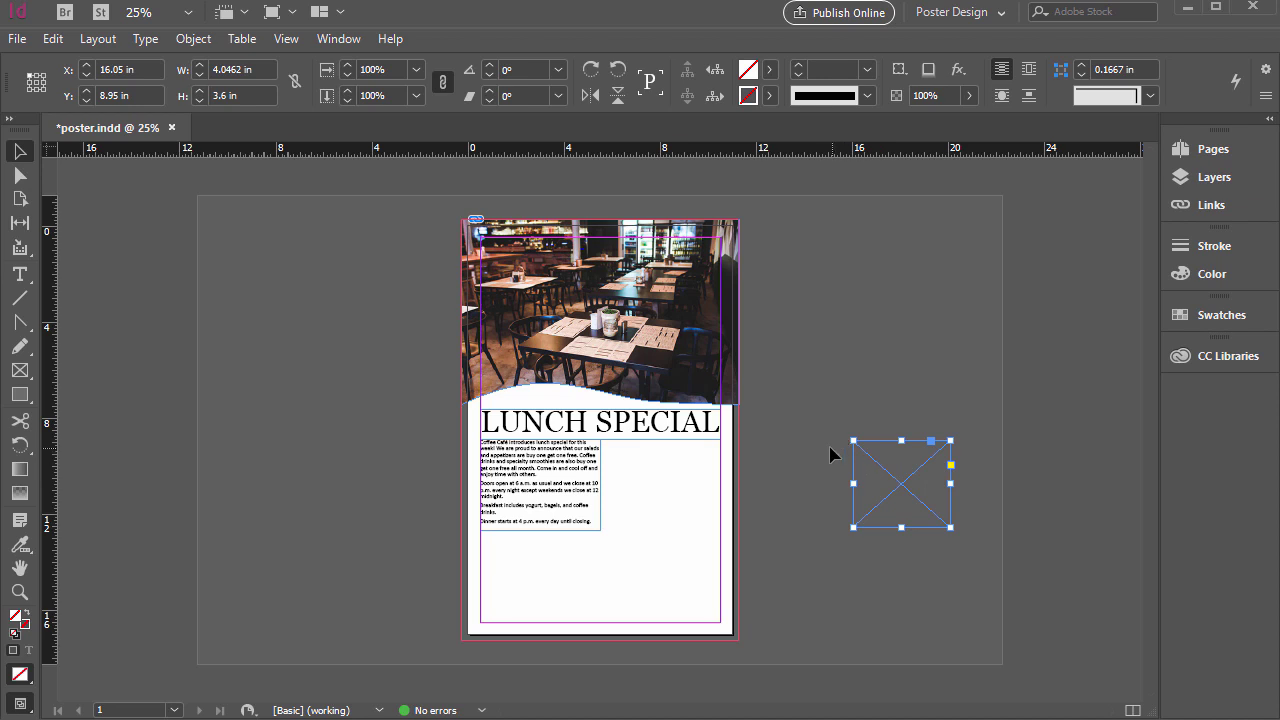
{"action": "key", "text": "Delete"}
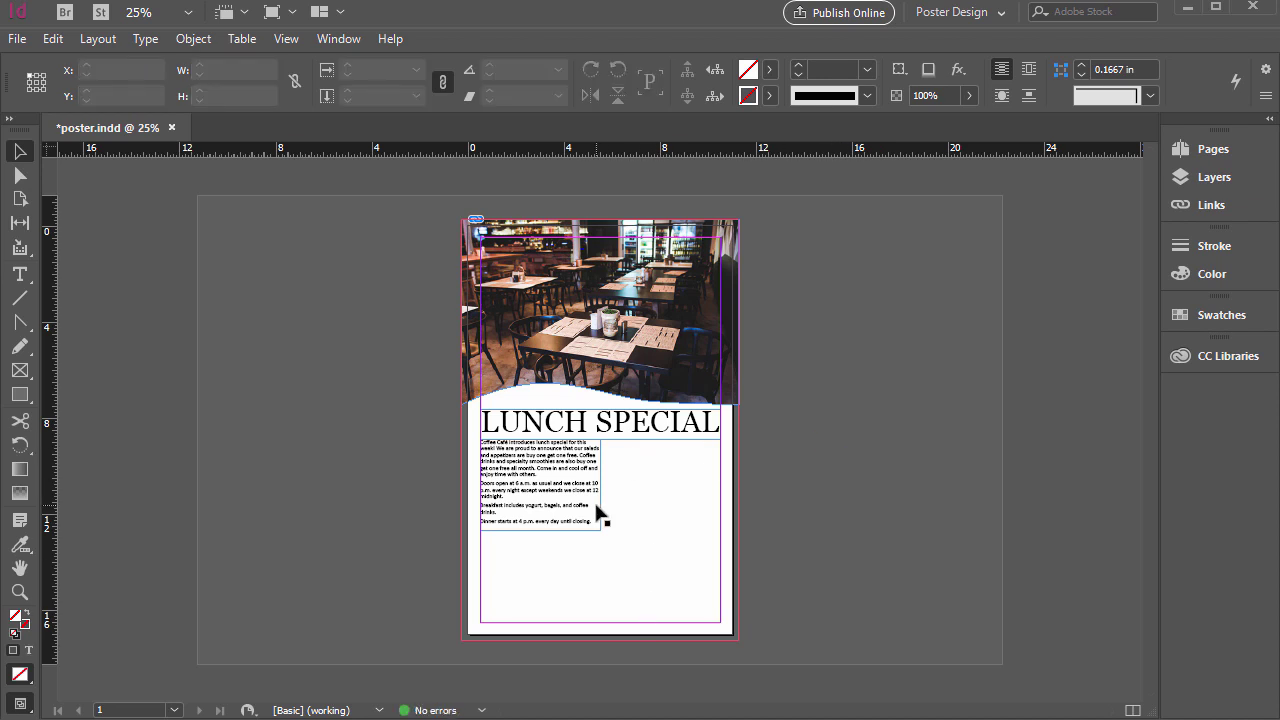
Draw a square Rectangle Frame about 3.18 in wide below the body text, in the lower left corner of the margins.
{"action": "left_click", "coordinate": [20, 370]}
{"action": "left_click_drag", "start_coordinate": [22, 370], "coordinate": [75, 375]}
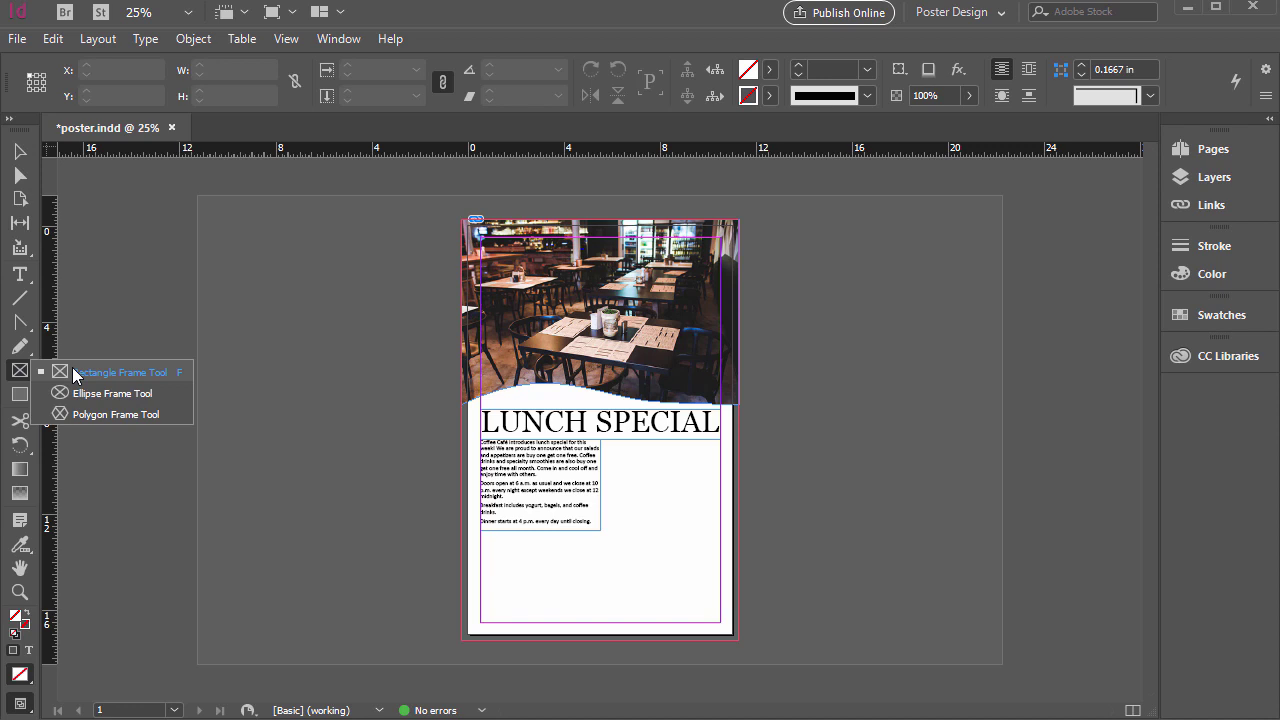
{"action": "left_click", "coordinate": [75, 373]}
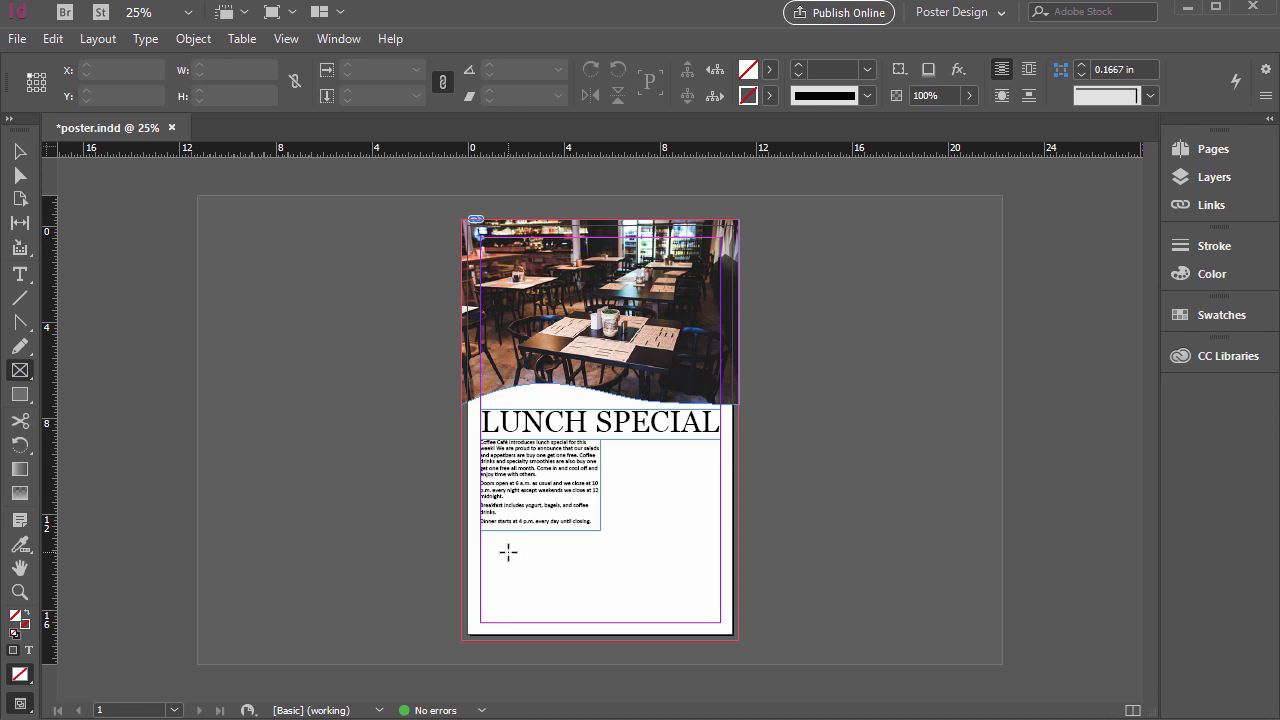
{"action": "key", "text": "ctrl+equal"}
{"action": "key", "text": "ctrl+equal"}
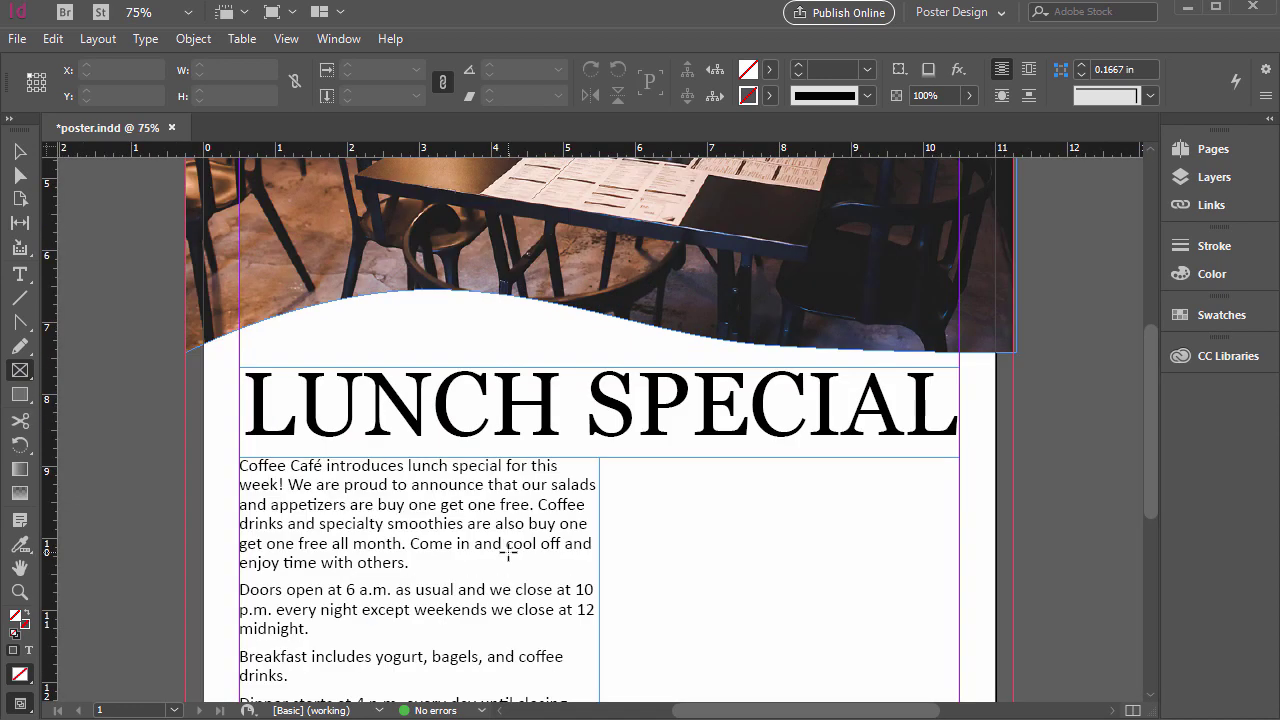
{"action": "scroll", "coordinate": [595, 495], "scroll_direction": "down", "scroll_amount": 5}
{"action": "scroll", "coordinate": [317, 400], "scroll_direction": "up", "scroll_amount": 1}
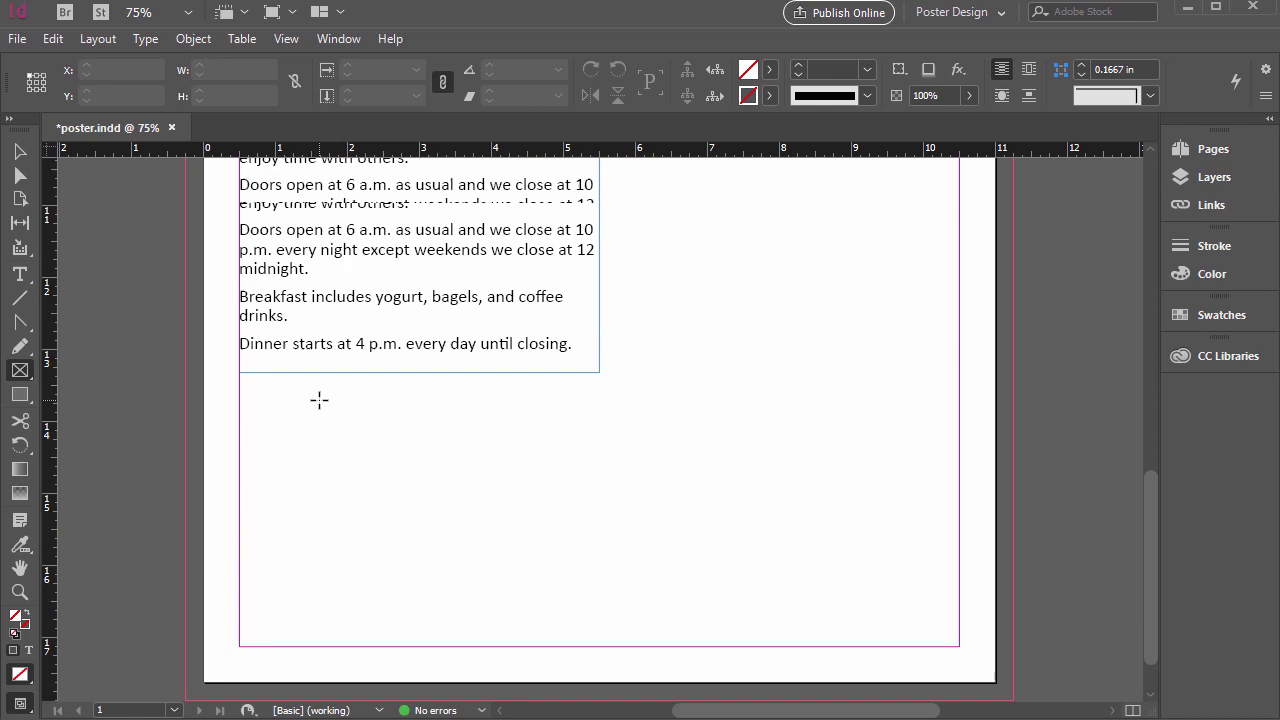
{"action": "left_click_drag", "start_coordinate": [240, 419], "coordinate": [506, 646]}
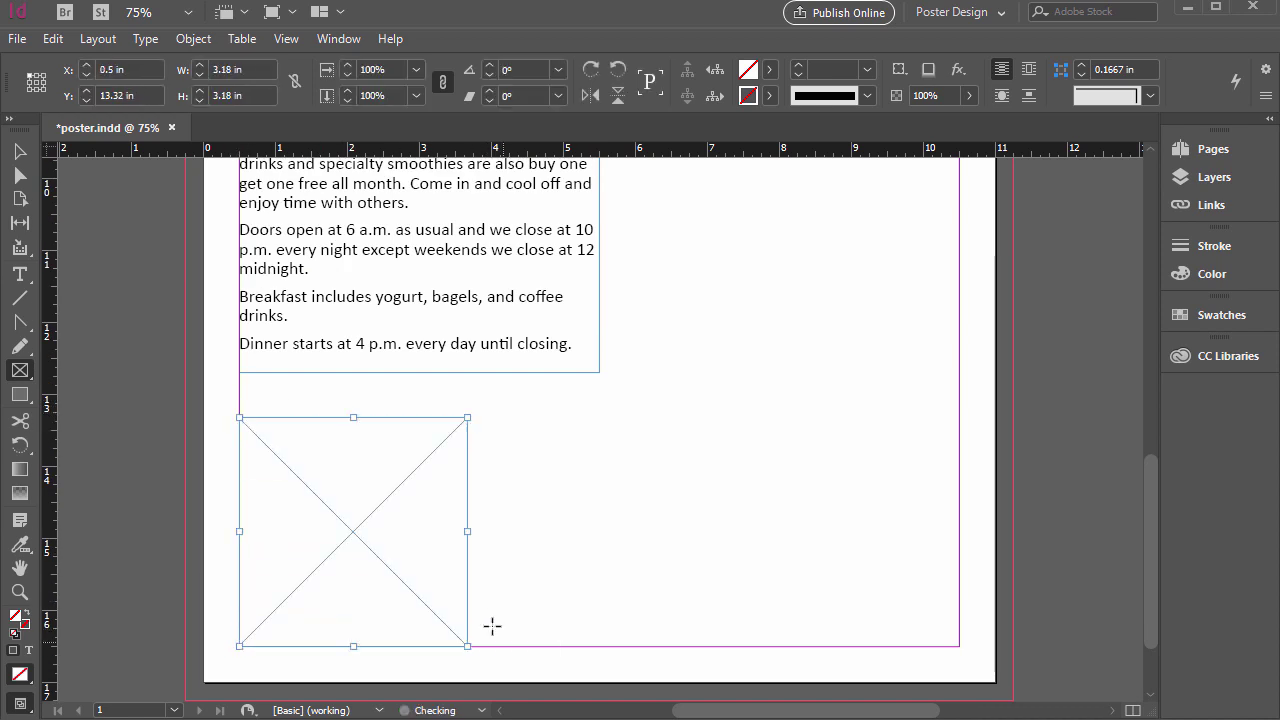
Duplicate the square frame twice to form a row of three below the body text, ending at the right margin.
{"action": "left_click", "coordinate": [20, 153]}
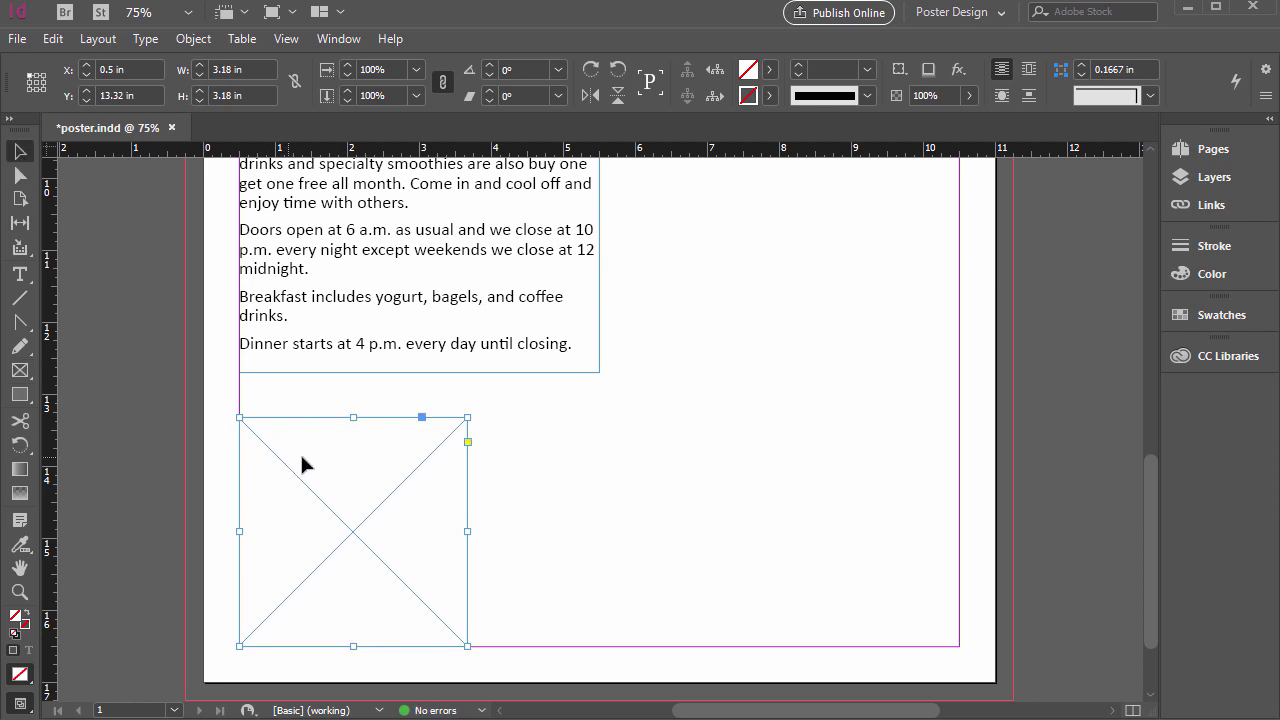
{"action": "left_click_drag", "start_coordinate": [335, 472], "coordinate": [825, 485]}
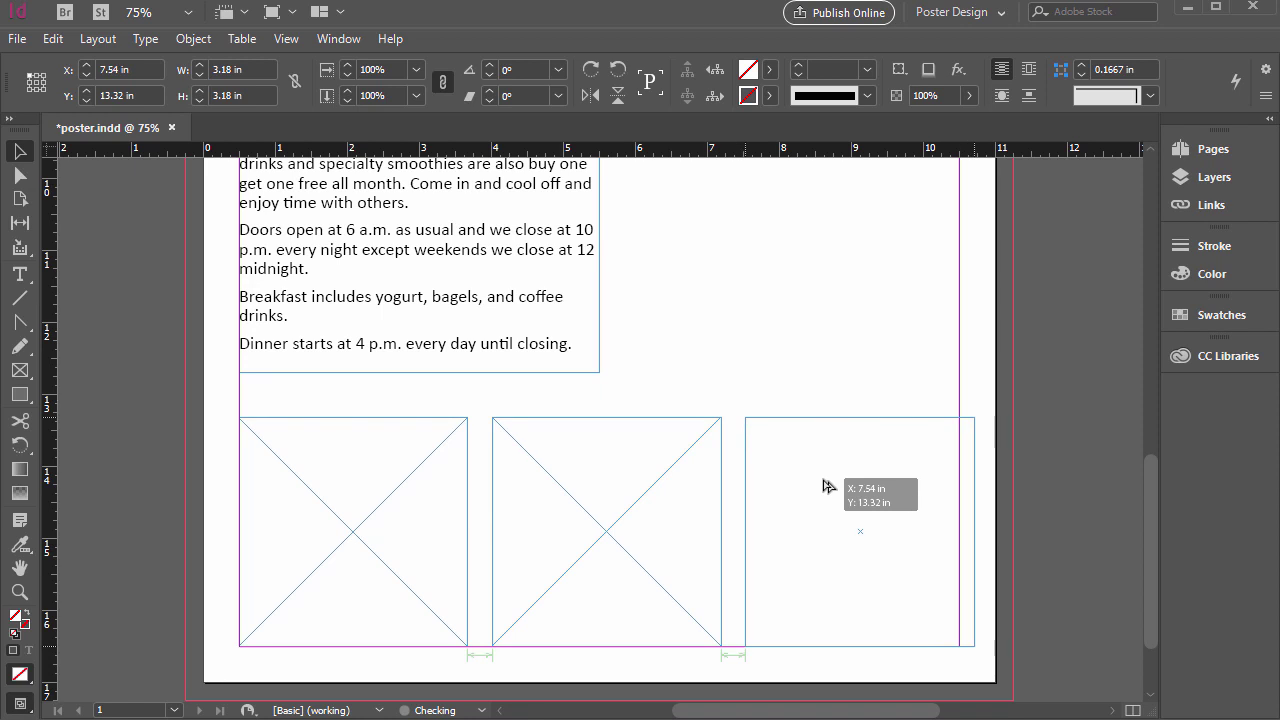
{"action": "left_click_drag", "start_coordinate": [828, 486], "coordinate": [803, 486]}
{"action": "left_click", "coordinate": [741, 344]}
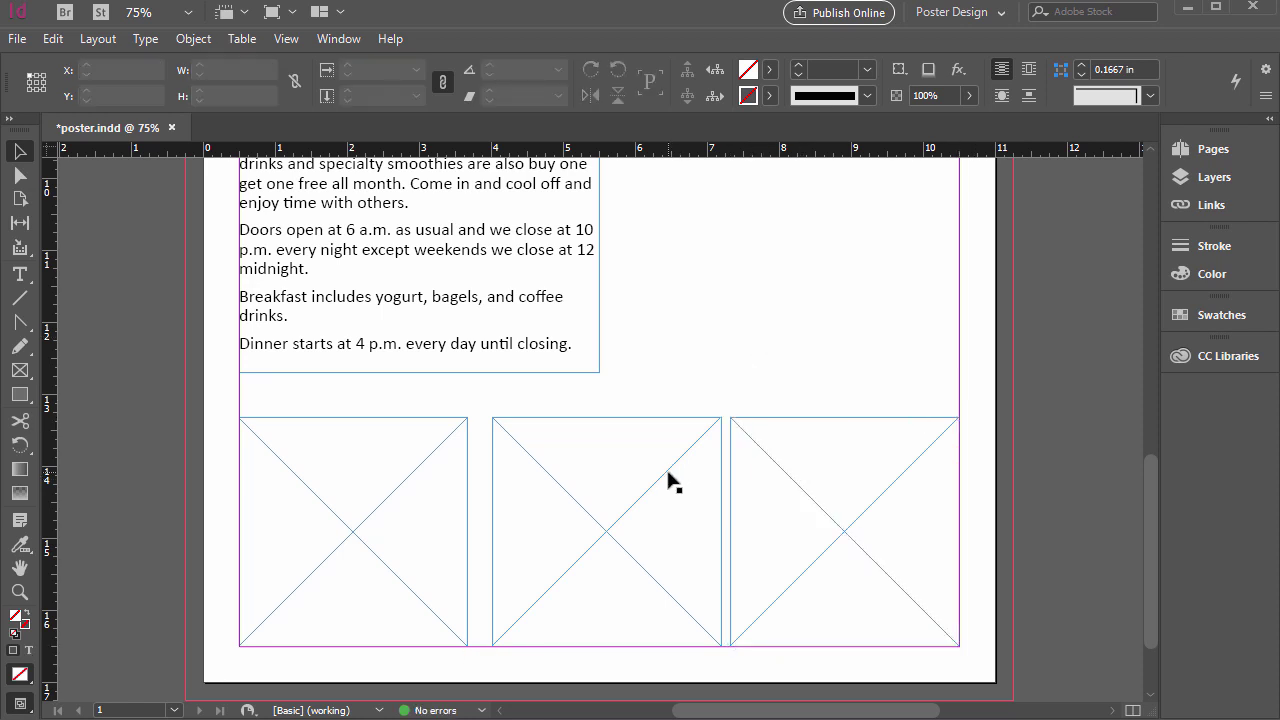
Shift the middle square frame slightly left to even out the gaps between the three frames.
{"action": "left_click_drag", "start_coordinate": [672, 483], "coordinate": [660, 482]}
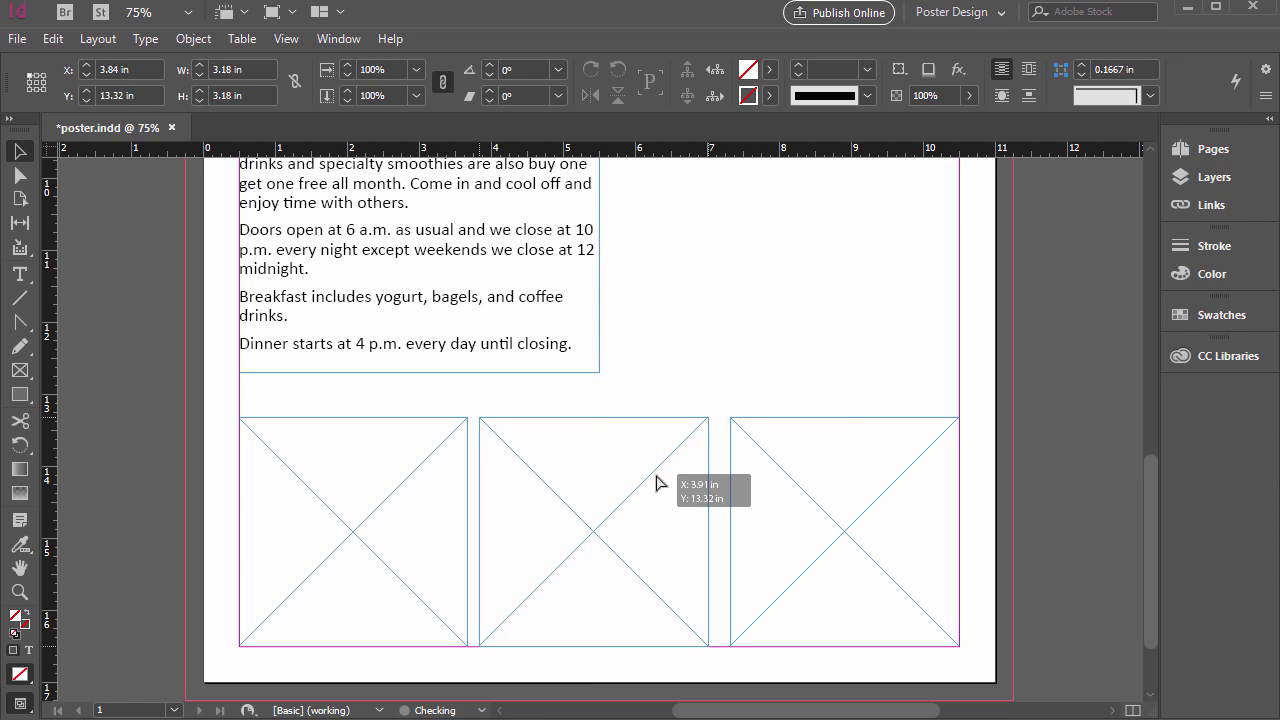
{"action": "left_click_drag", "start_coordinate": [663, 483], "coordinate": [663, 483]}
{"action": "left_click", "coordinate": [718, 336]}
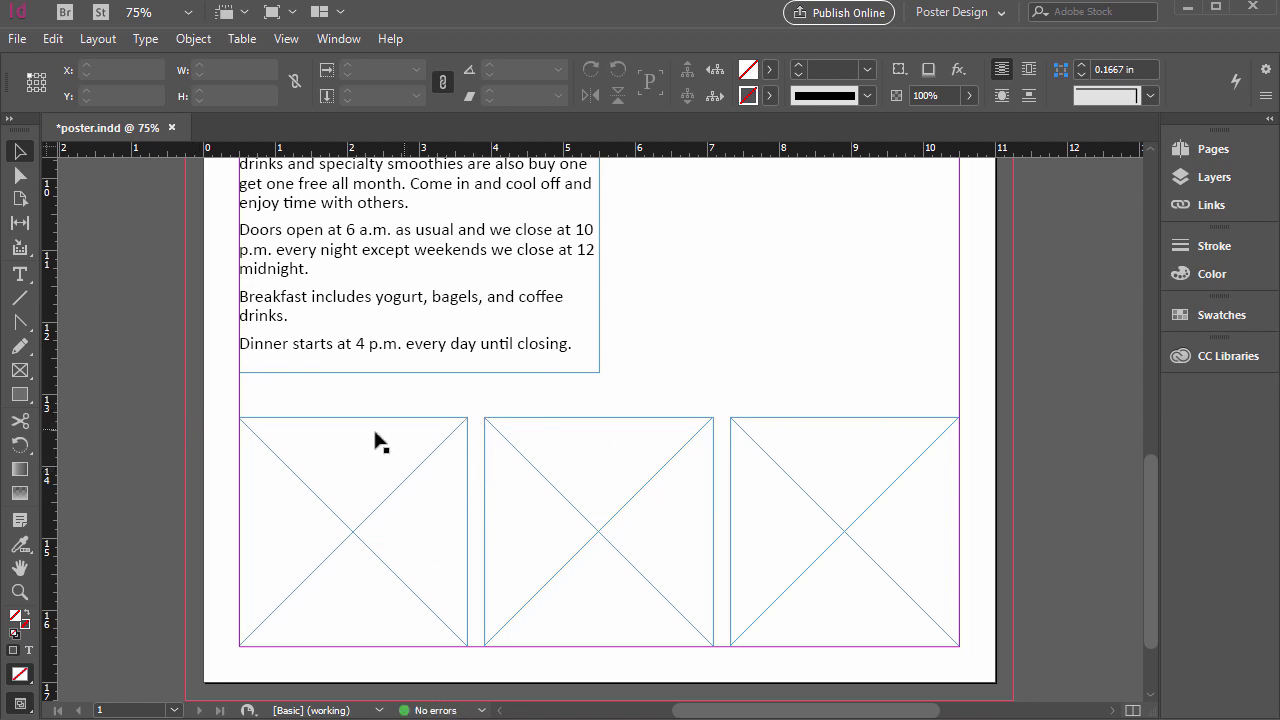
Draw a Rectangle Frame about 4.88 by 4.25 in beside the body text, below the LUNCH SPECIAL heading and reaching the right margin.
{"action": "scroll", "coordinate": [385, 443], "scroll_direction": "up", "scroll_amount": 3}
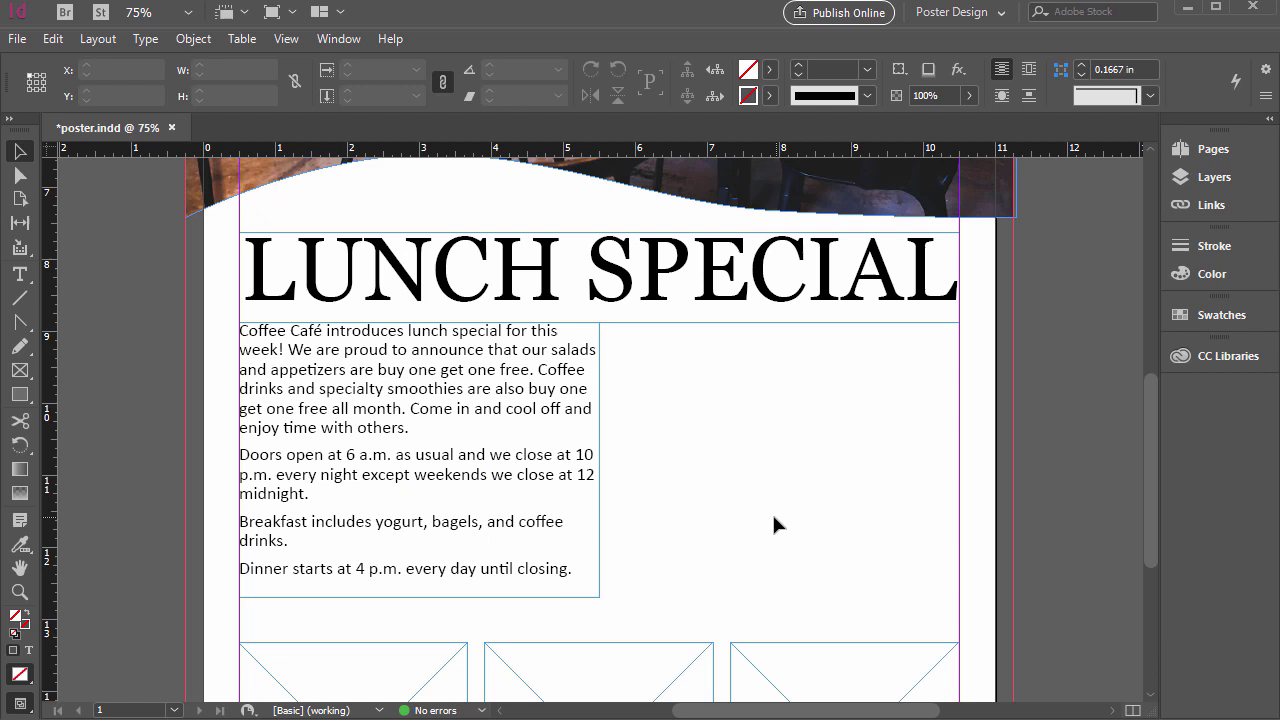
{"action": "left_click", "coordinate": [20, 370]}
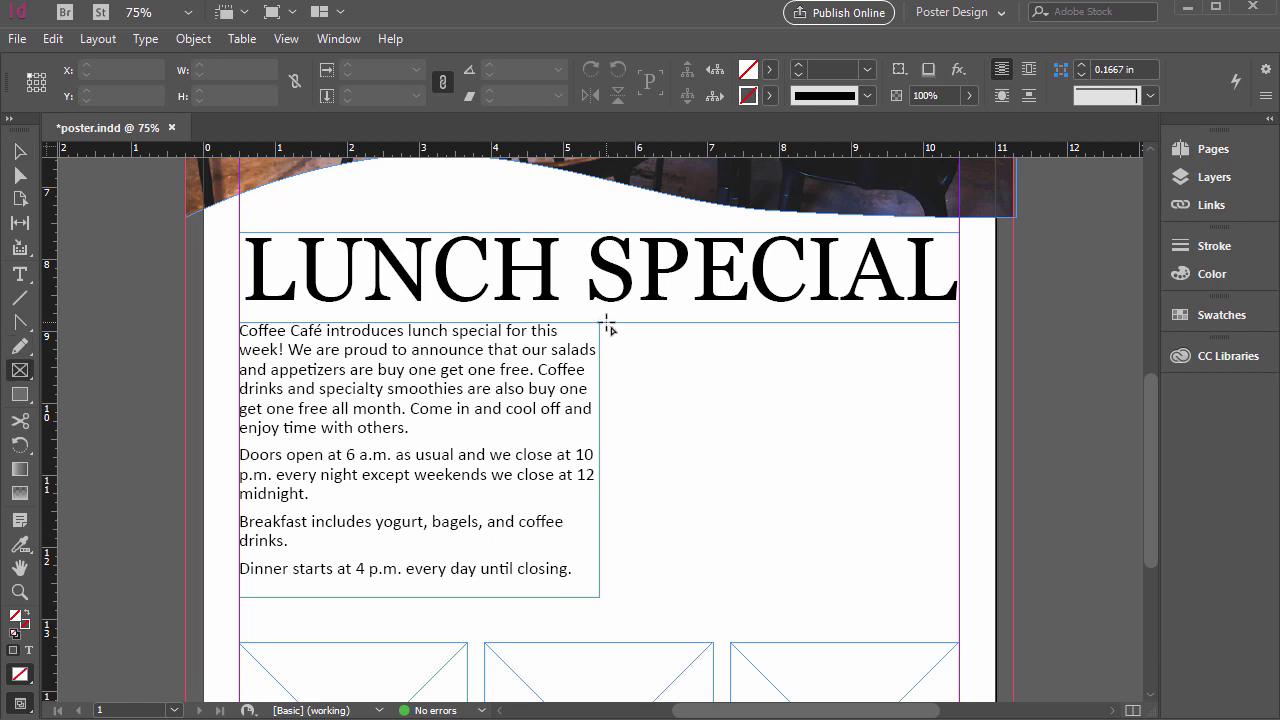
{"action": "left_click_drag", "start_coordinate": [608, 325], "coordinate": [959, 628]}
{"action": "key", "text": "v"}
{"action": "scroll", "coordinate": [365, 380], "scroll_direction": "down", "scroll_amount": 3}
{"action": "scroll", "coordinate": [365, 380], "scroll_direction": "up", "scroll_amount": 12}
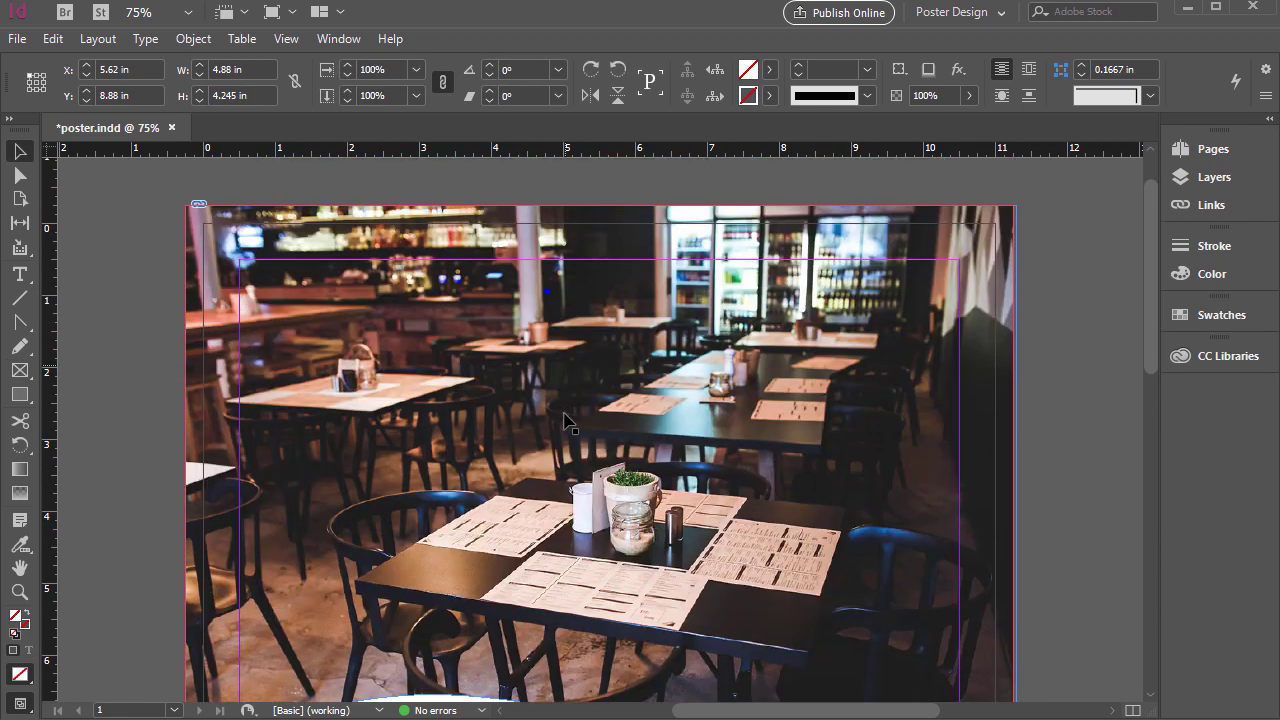
{"action": "left_click", "coordinate": [565, 420]}
{"action": "right_click", "coordinate": [323, 214]}
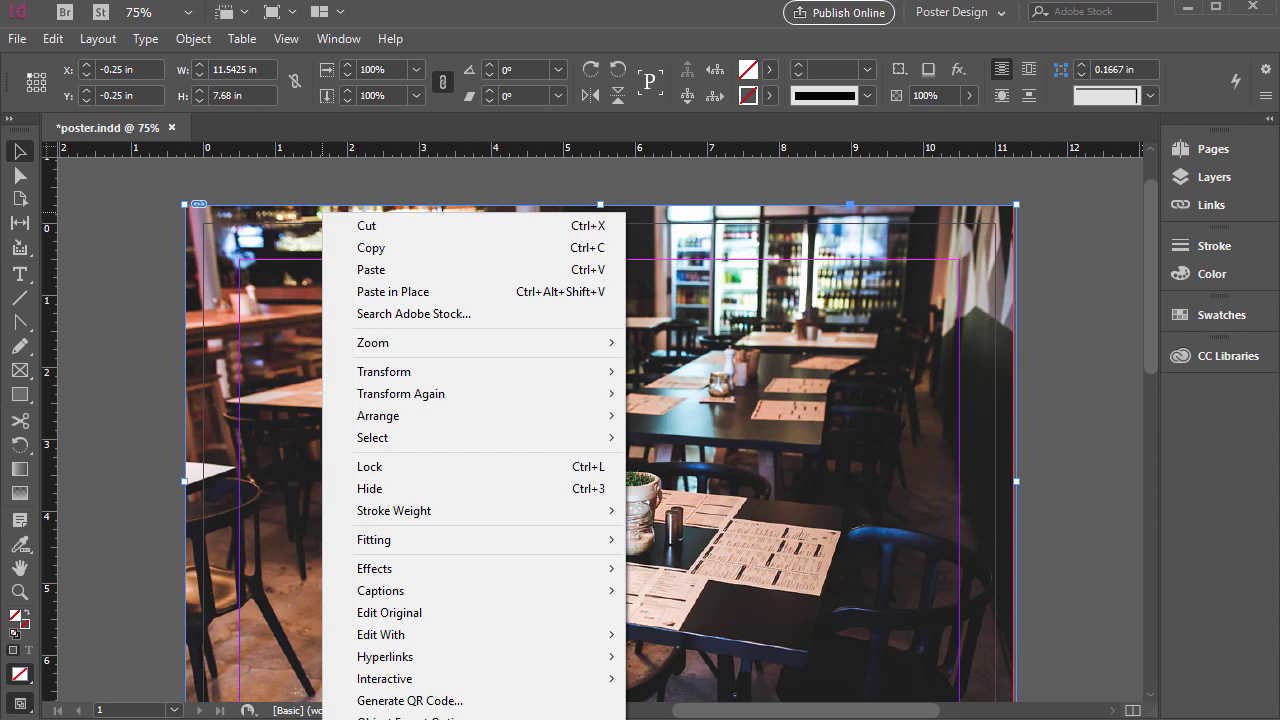
{"action": "left_click", "coordinate": [610, 192]}
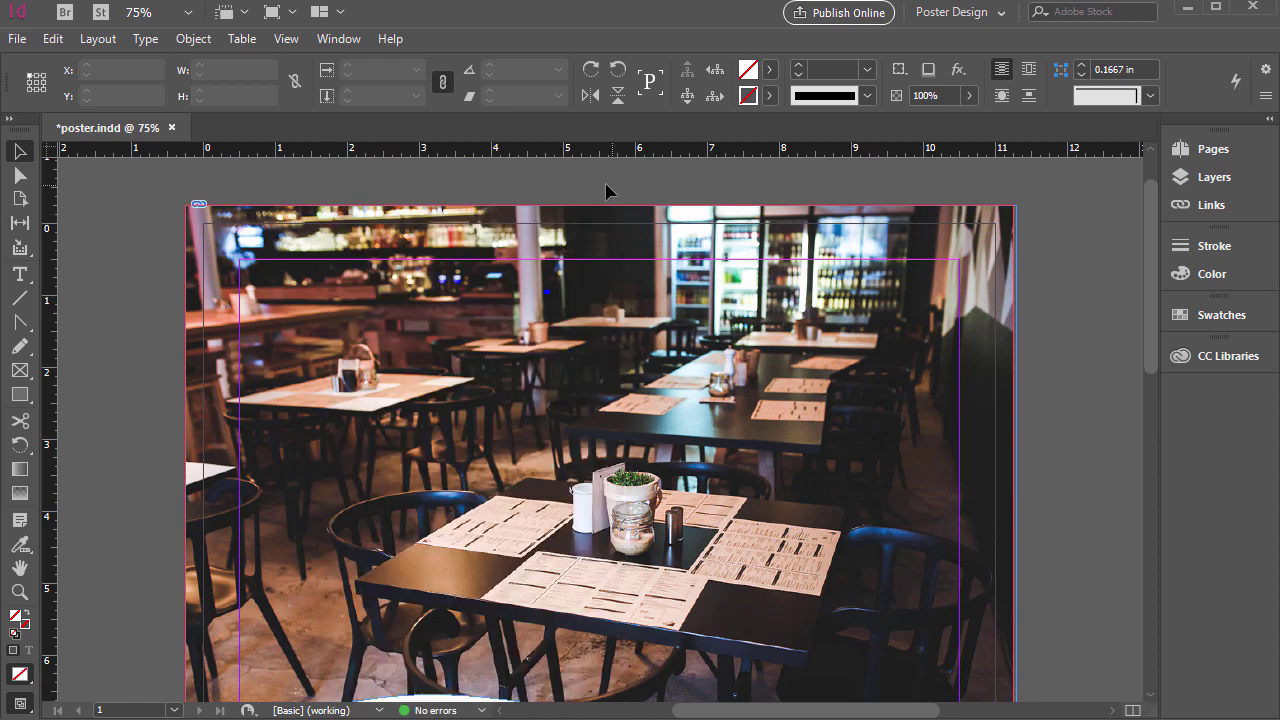
{"action": "scroll", "coordinate": [338, 444], "scroll_direction": "down", "scroll_amount": 5}
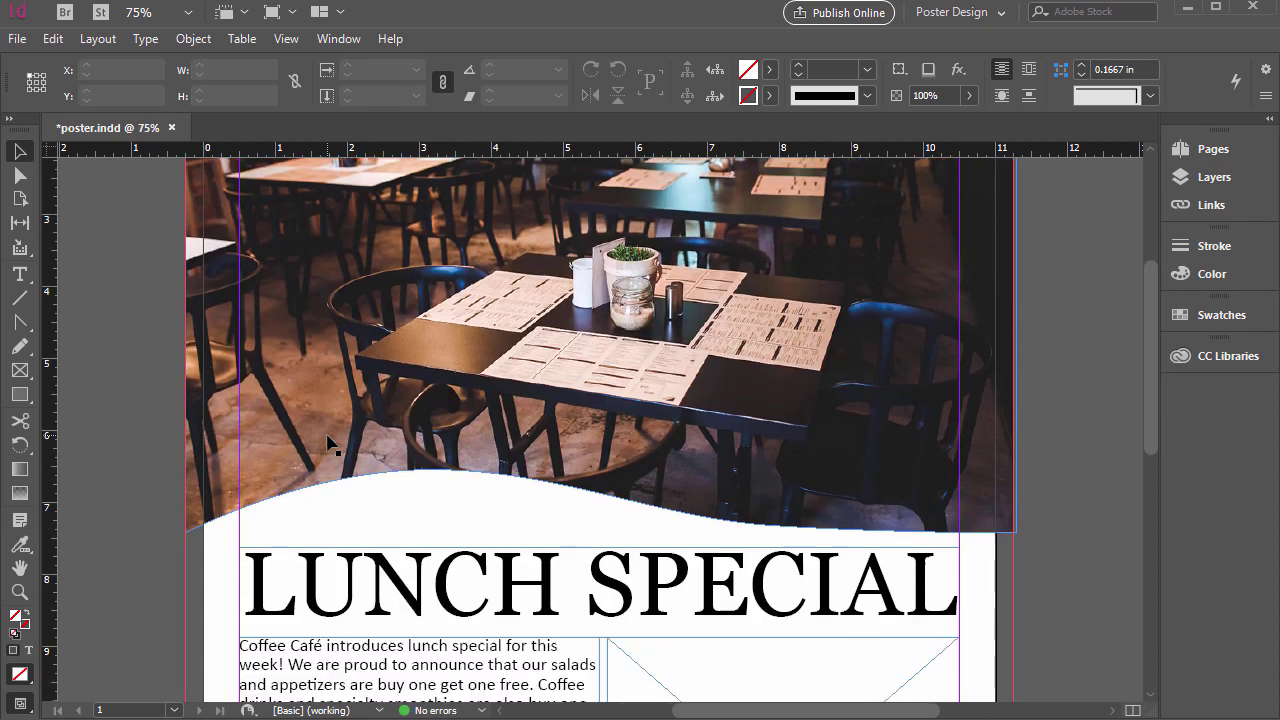
{"action": "scroll", "coordinate": [540, 460], "scroll_direction": "down", "scroll_amount": 5}
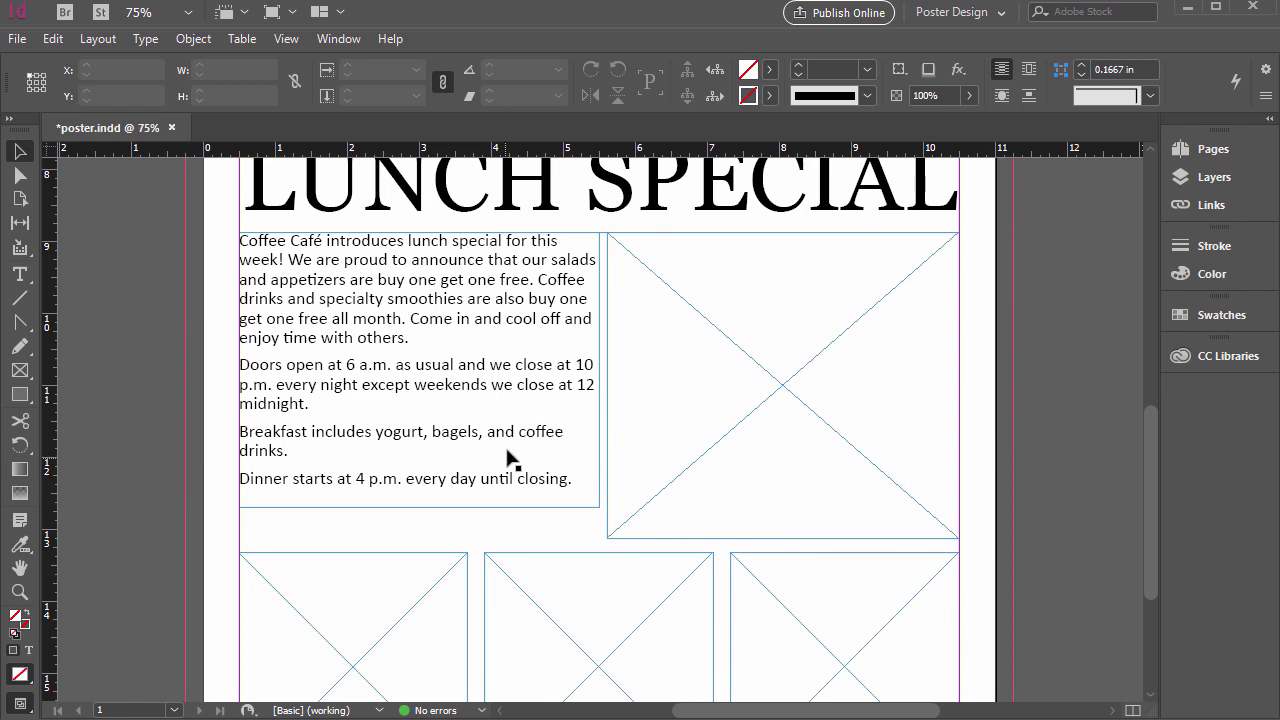
Open the Display Performance preferences.
{"action": "left_click", "coordinate": [52, 38]}
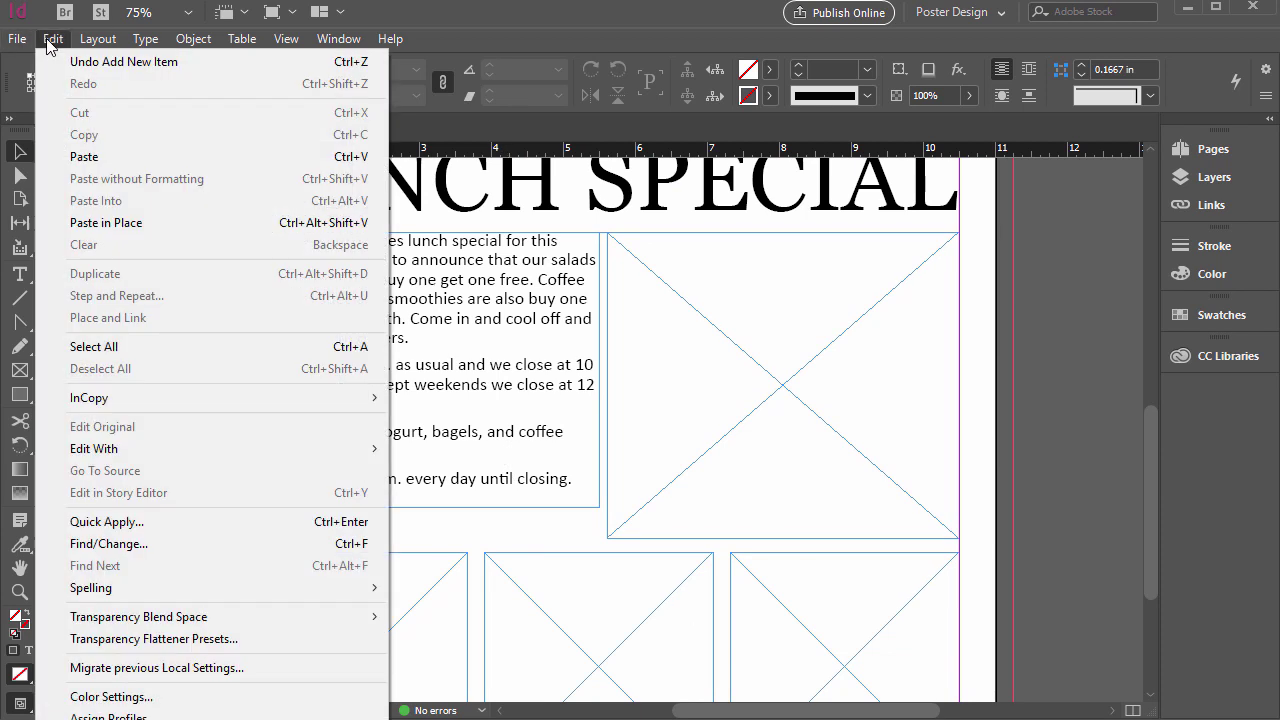
{"action": "mouse_move", "coordinate": [300, 716]}
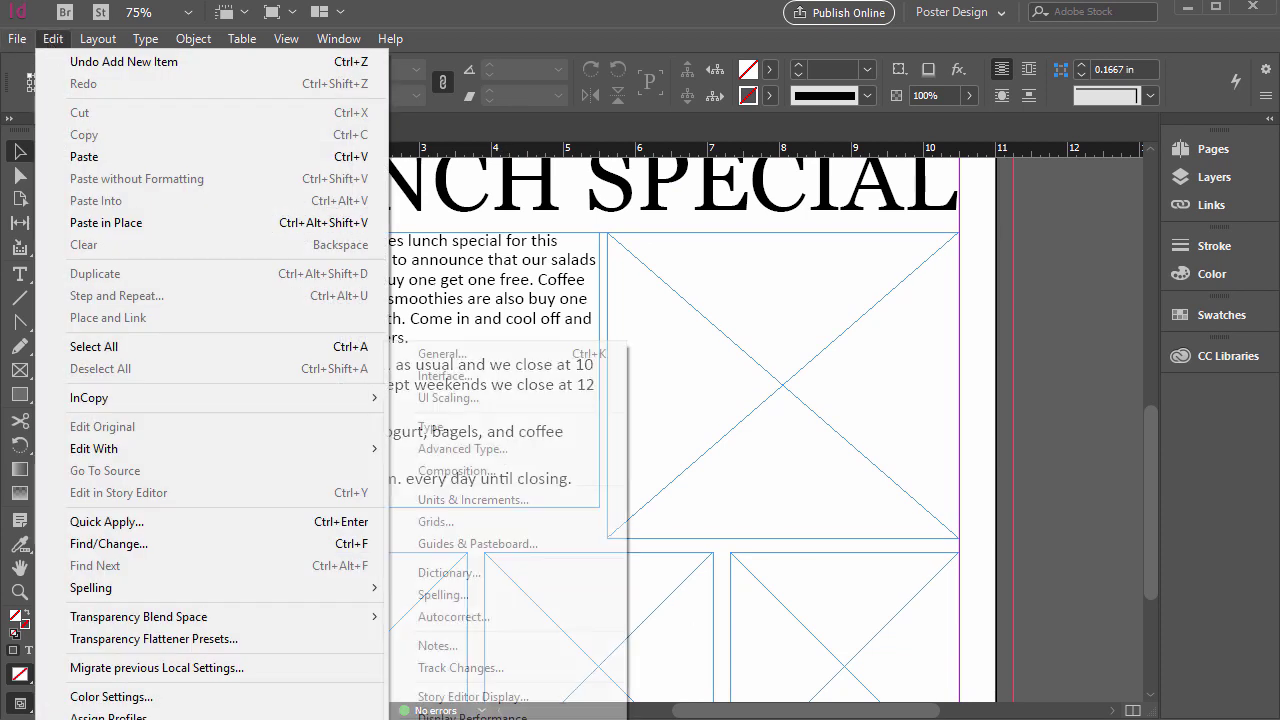
{"action": "left_click", "coordinate": [470, 716]}
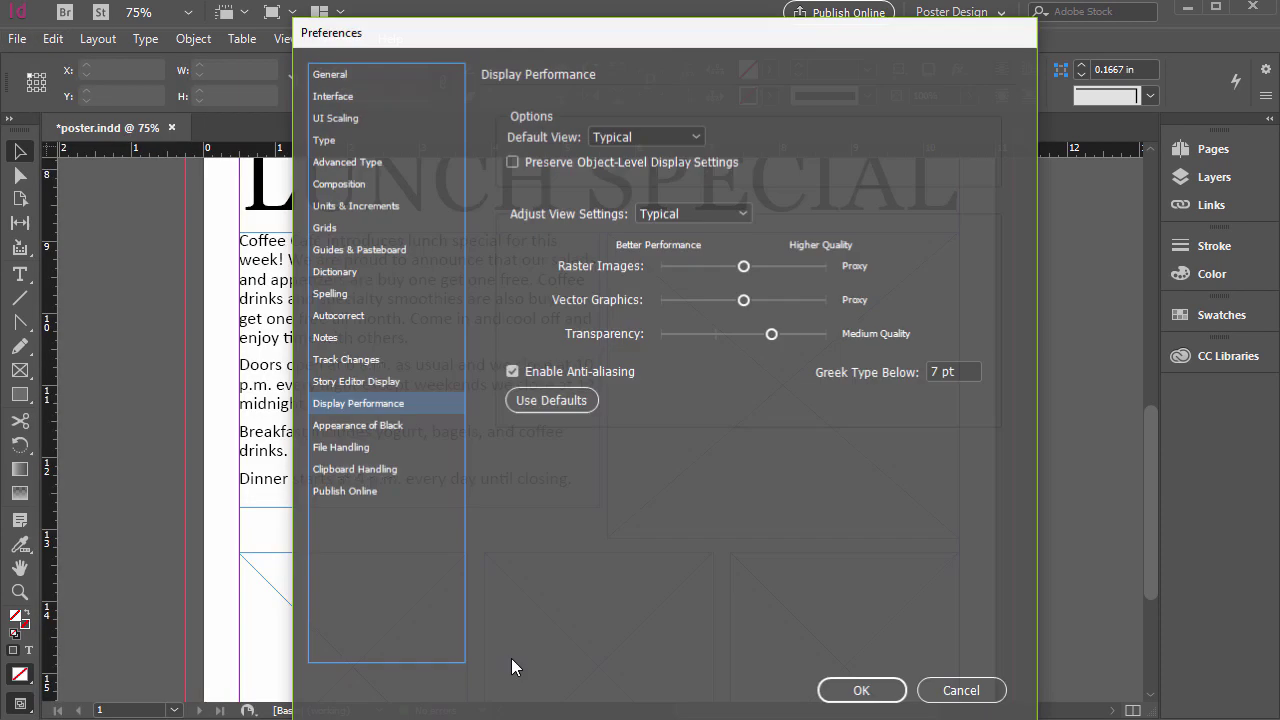
{"action": "left_click_drag", "start_coordinate": [571, 40], "coordinate": [558, 29]}
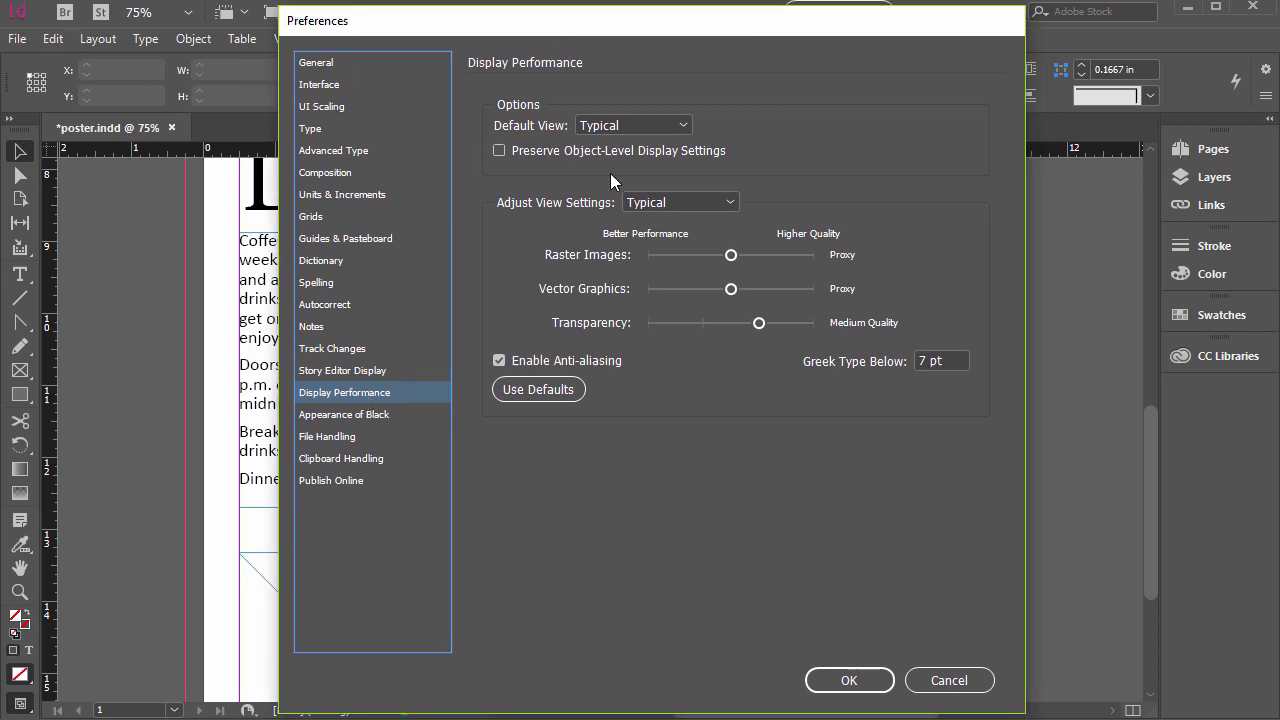
Try the Fast preset for the adjustable view settings and switch back to Typical.
{"action": "left_click", "coordinate": [687, 197]}
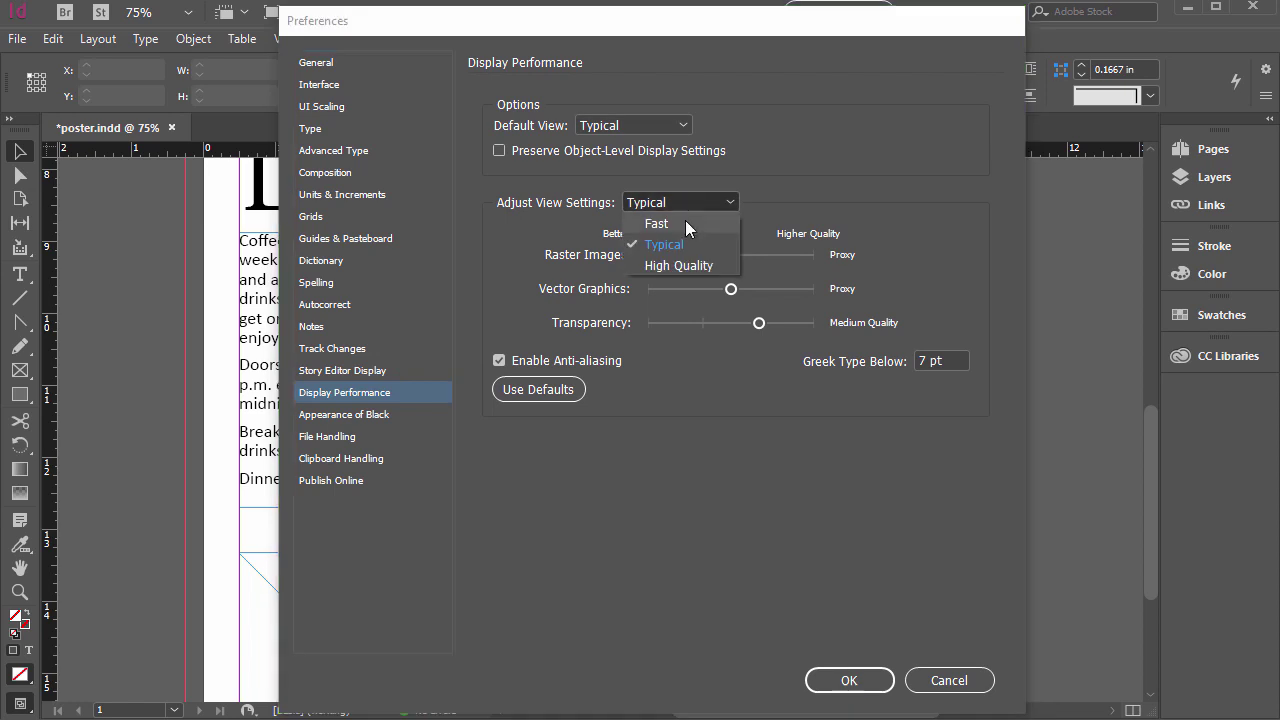
{"action": "left_click", "coordinate": [660, 224]}
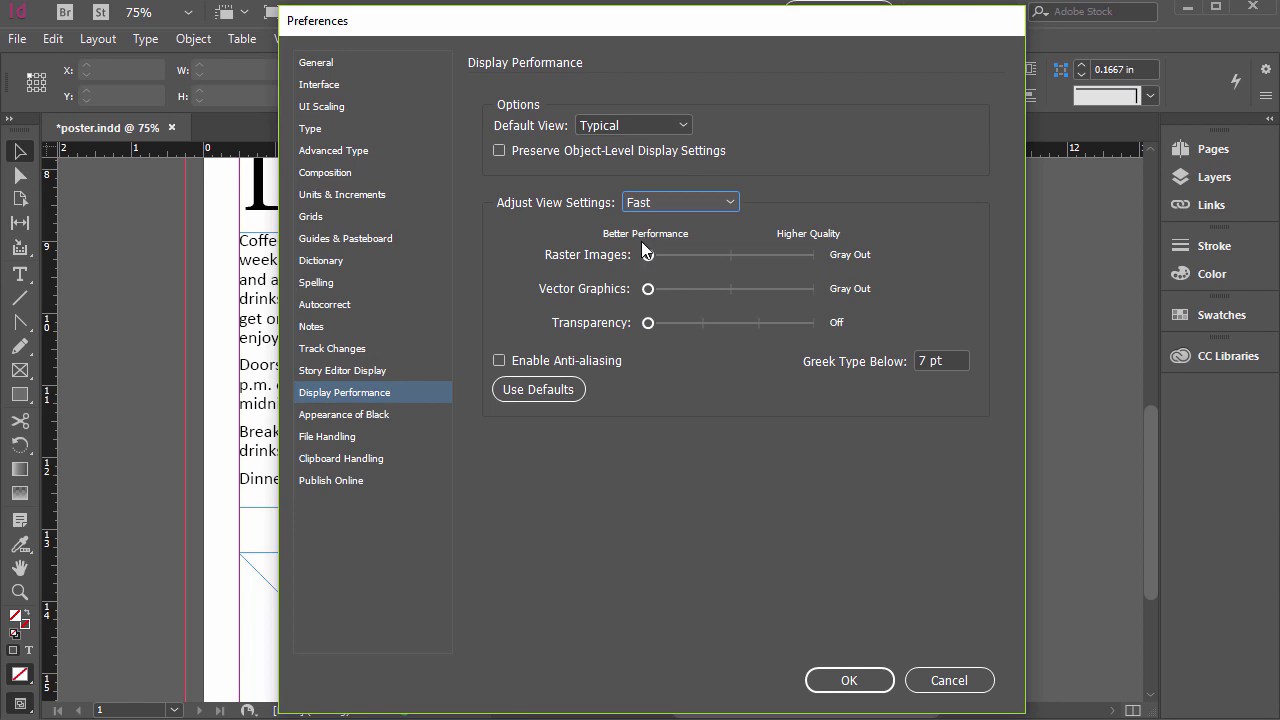
{"action": "left_click", "coordinate": [728, 204]}
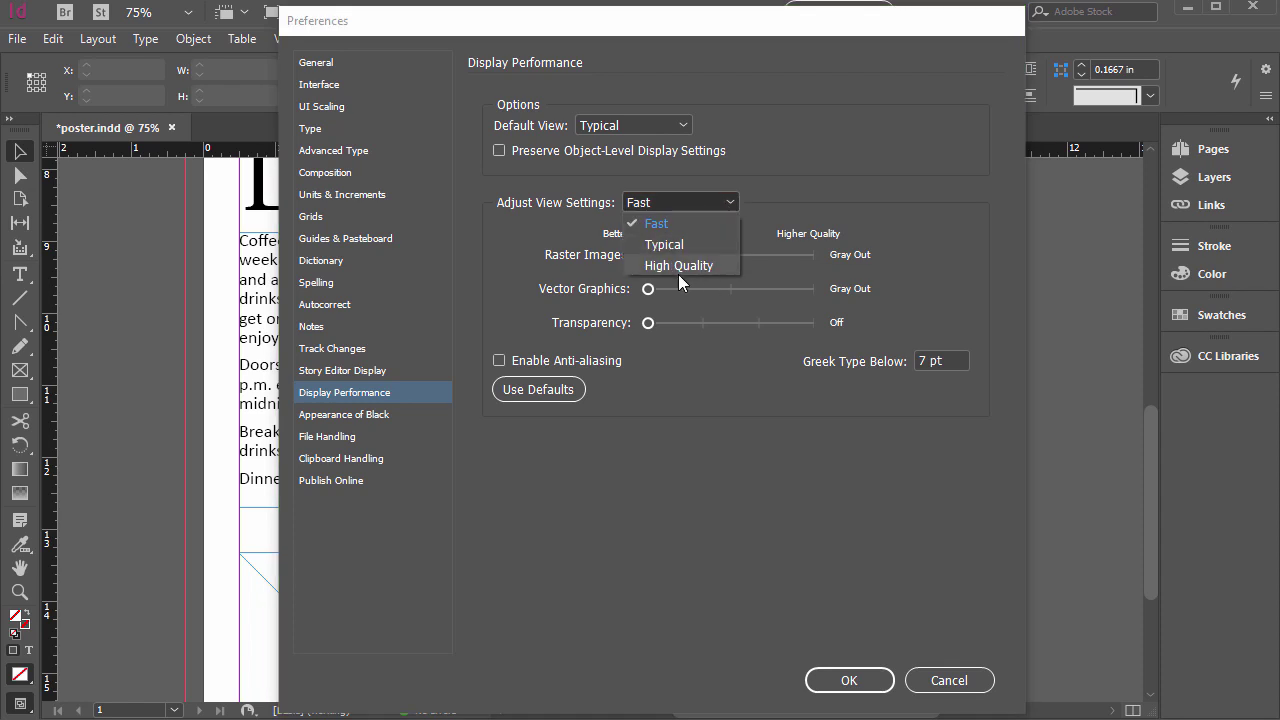
{"action": "left_click", "coordinate": [663, 246]}
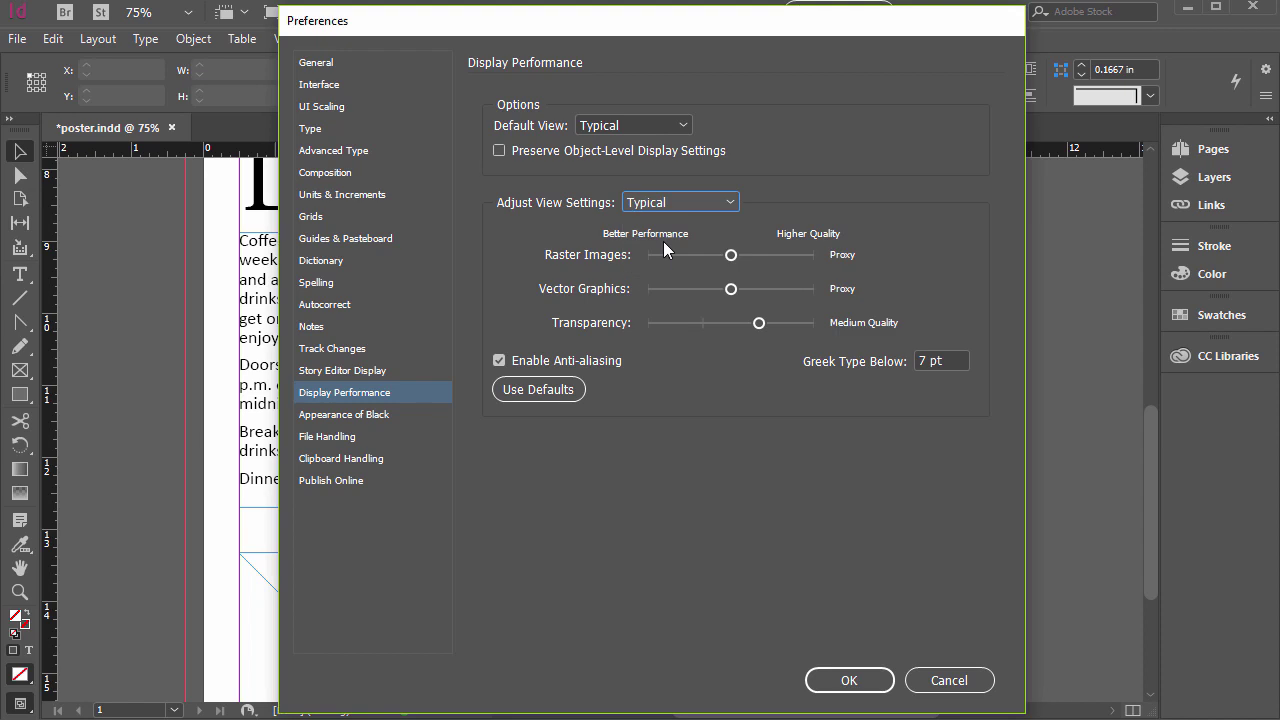
Set both the view settings preset and the default view to High Quality and apply the preferences.
{"action": "left_click", "coordinate": [709, 203]}
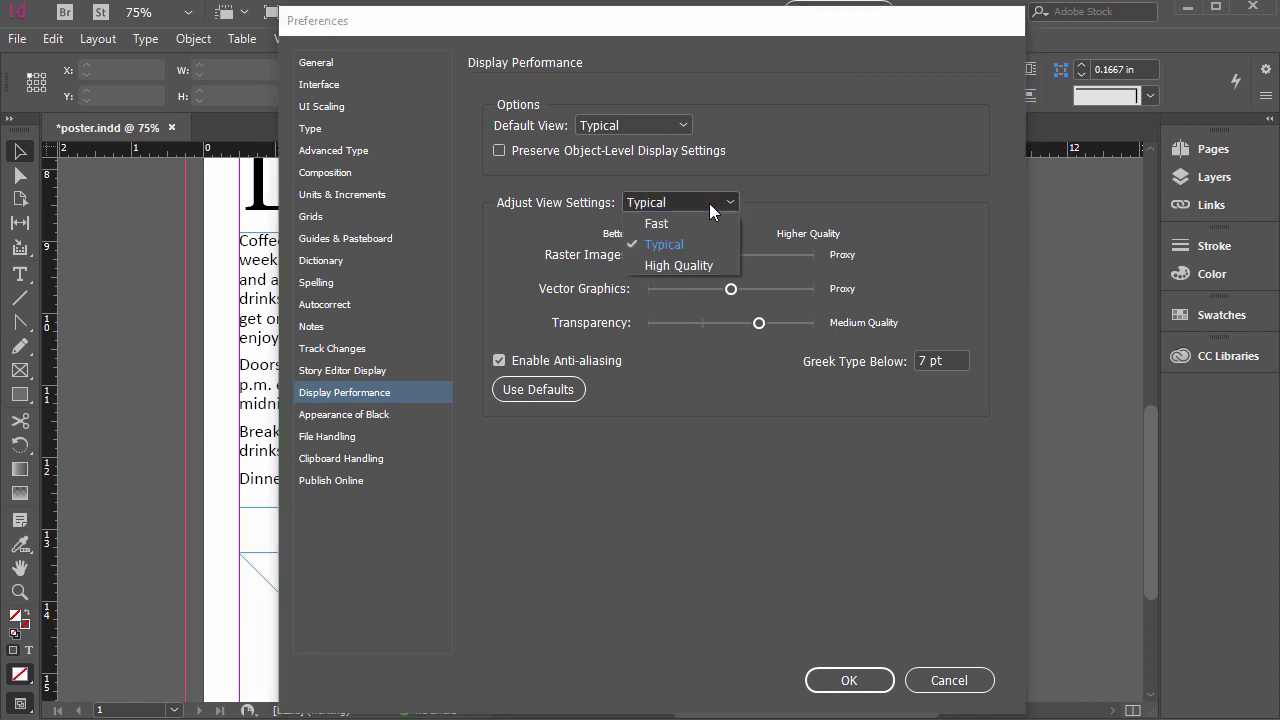
{"action": "left_click", "coordinate": [692, 265]}
{"action": "left_click", "coordinate": [677, 125]}
{"action": "left_click", "coordinate": [656, 190]}
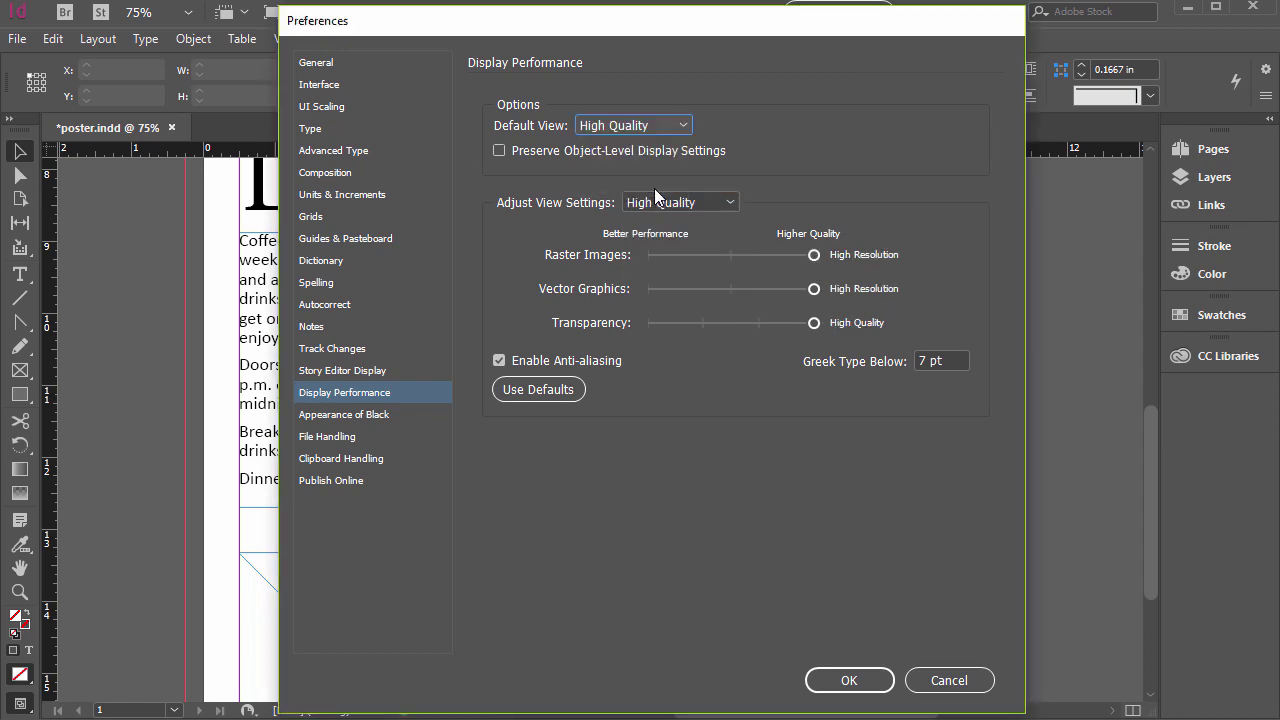
{"action": "left_click", "coordinate": [869, 684]}
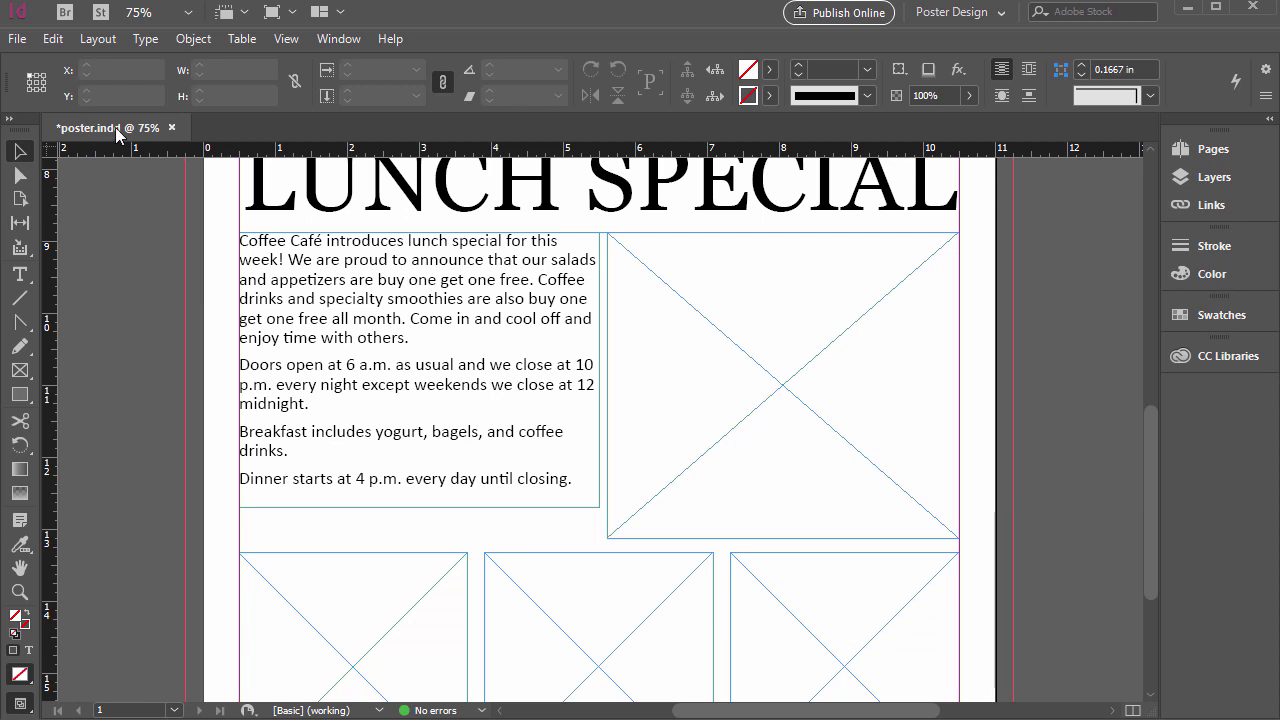
Start placing images from the poster's photos folder without any frame selected.
{"action": "scroll", "coordinate": [545, 335], "scroll_direction": "down", "scroll_amount": 1}
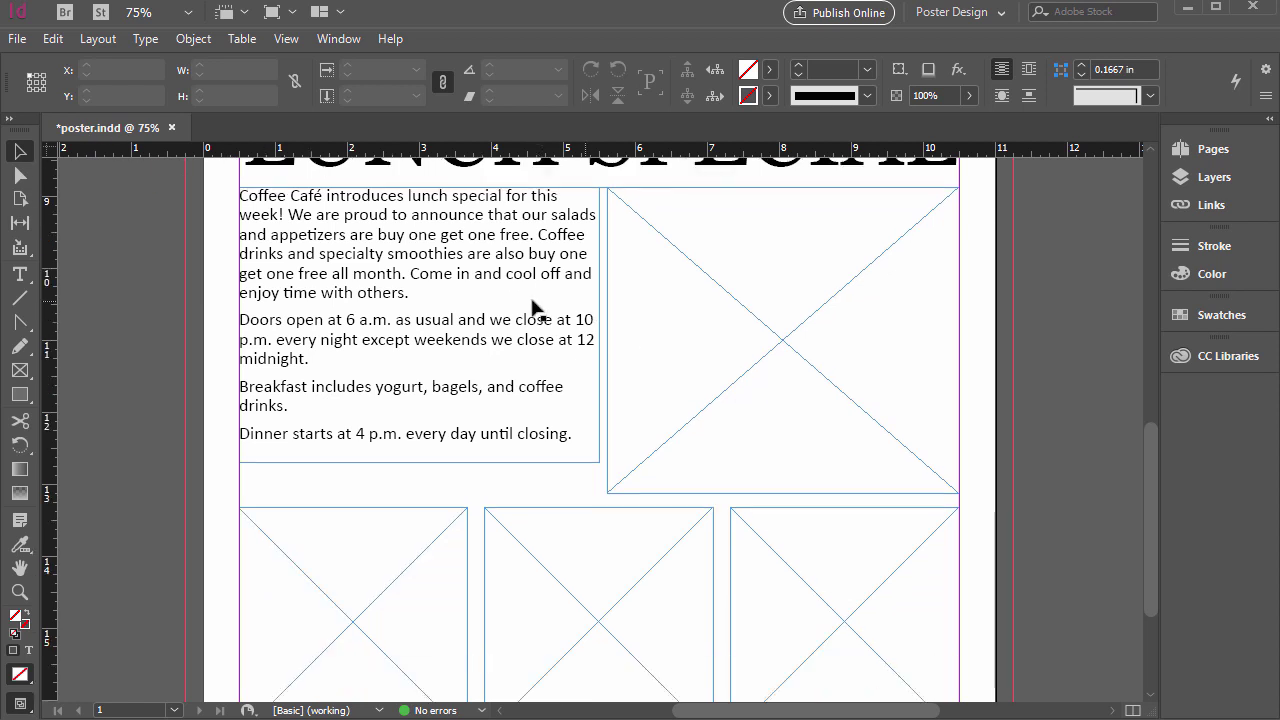
{"action": "left_click", "coordinate": [17, 38]}
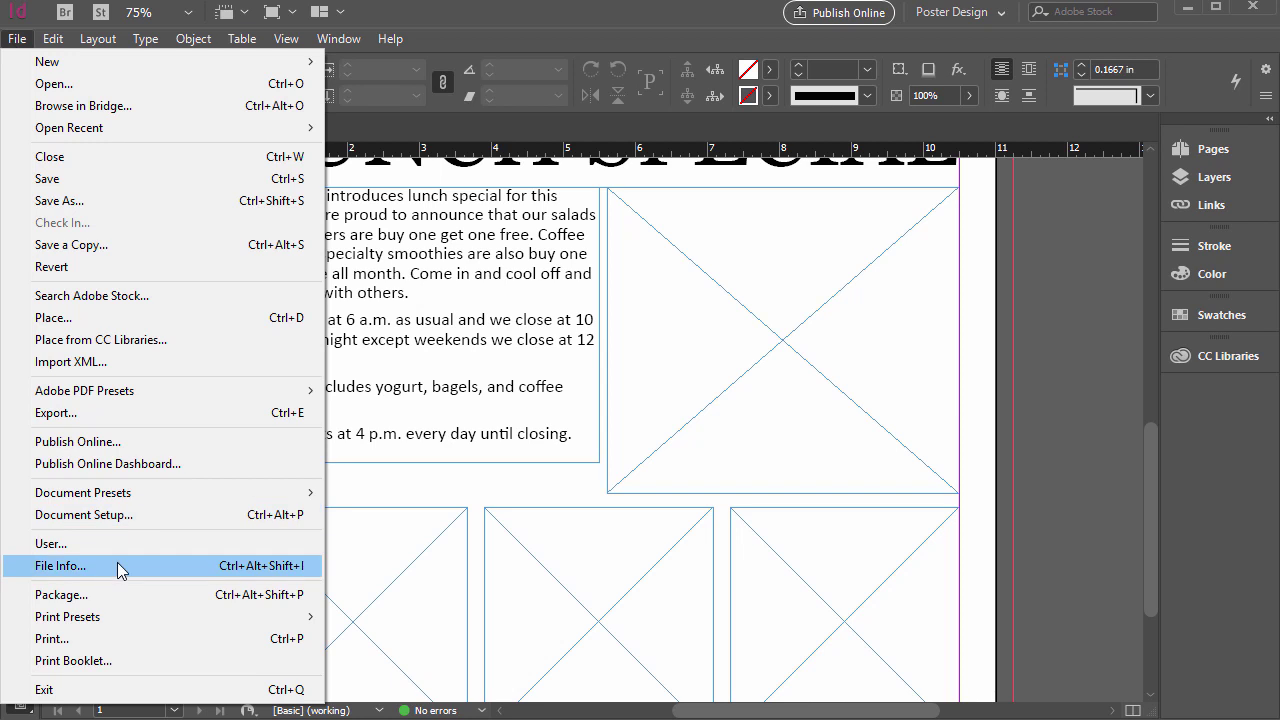
{"action": "left_click", "coordinate": [200, 317]}
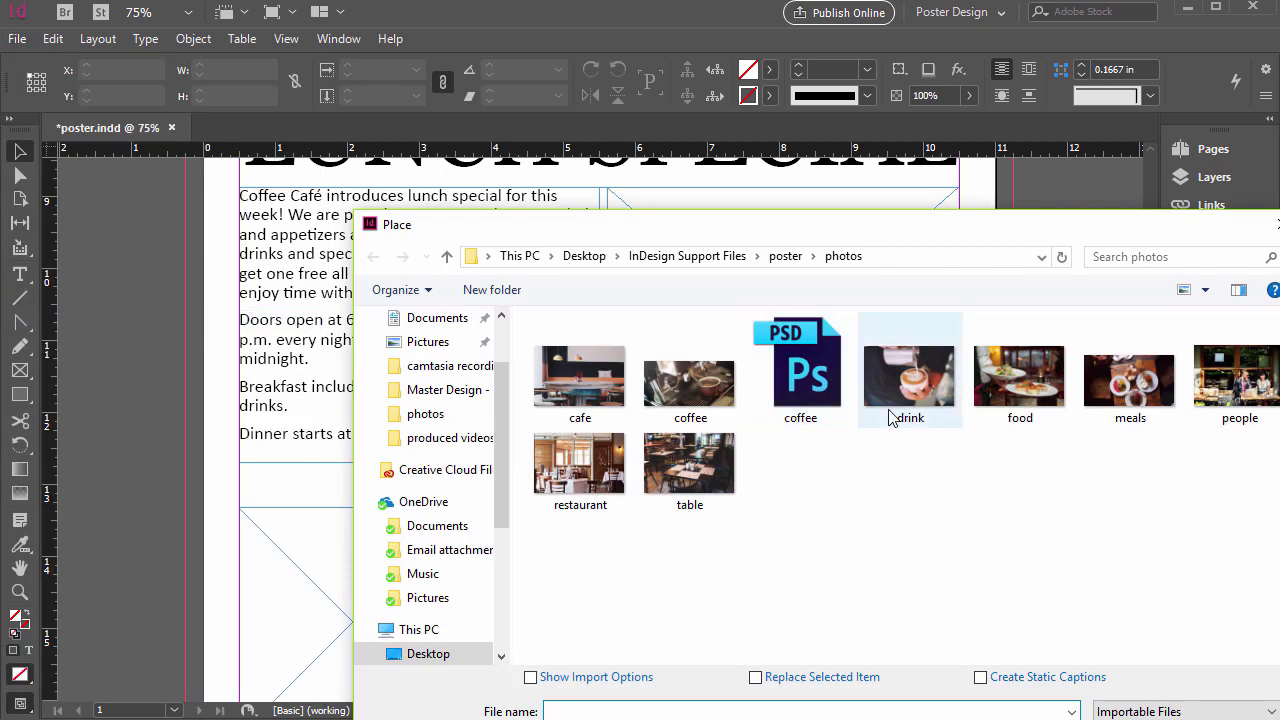
Try selecting all the photos at once, and try selecting the range from drink to people.
{"action": "left_click_drag", "start_coordinate": [620, 592], "coordinate": [1275, 315]}
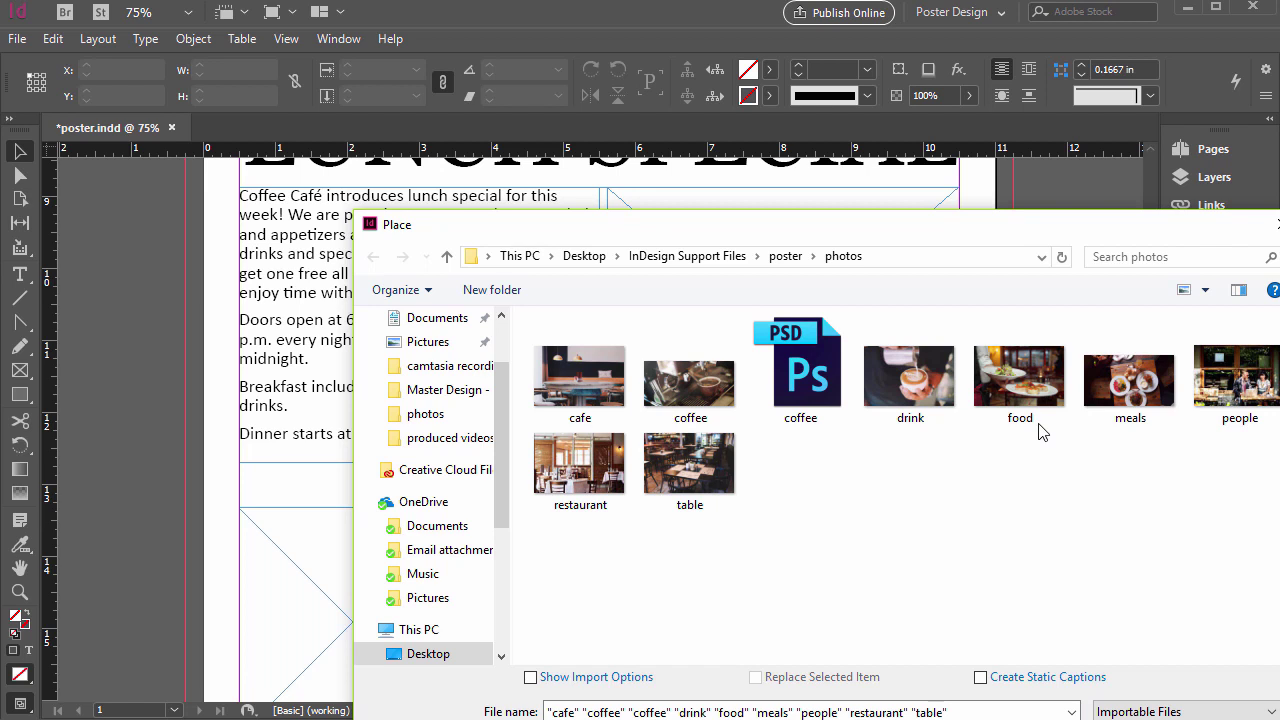
{"action": "left_click", "coordinate": [945, 400]}
{"action": "left_click", "coordinate": [1255, 385], "text": "shift"}
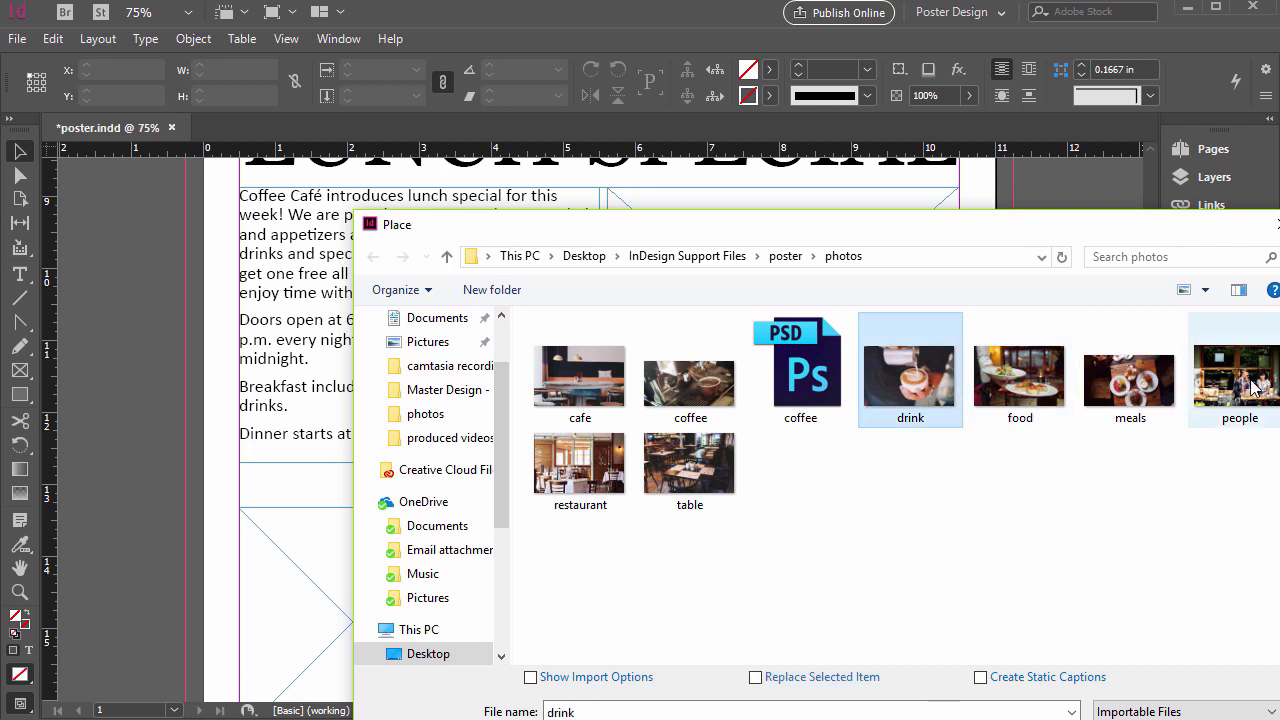
{"action": "left_click", "coordinate": [1123, 554]}
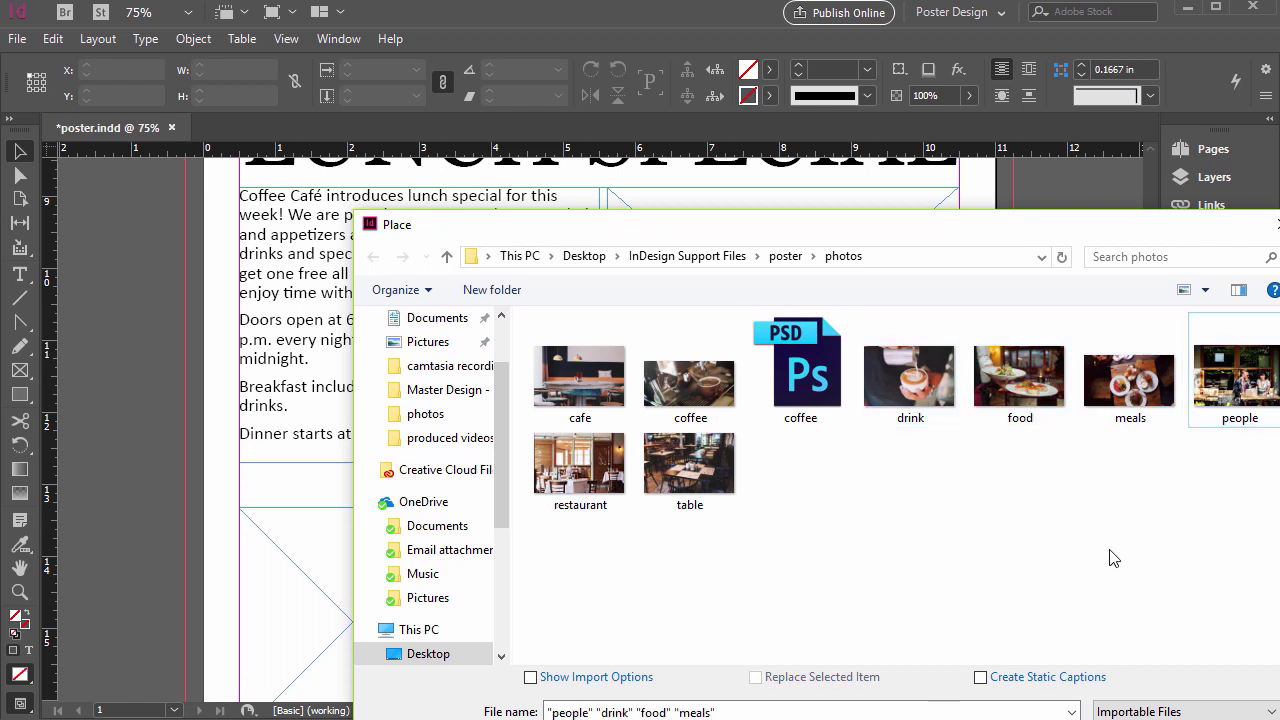
Select the people, meals, food and drink photos one by one and load them together for placement.
{"action": "left_click", "coordinate": [1236, 385]}
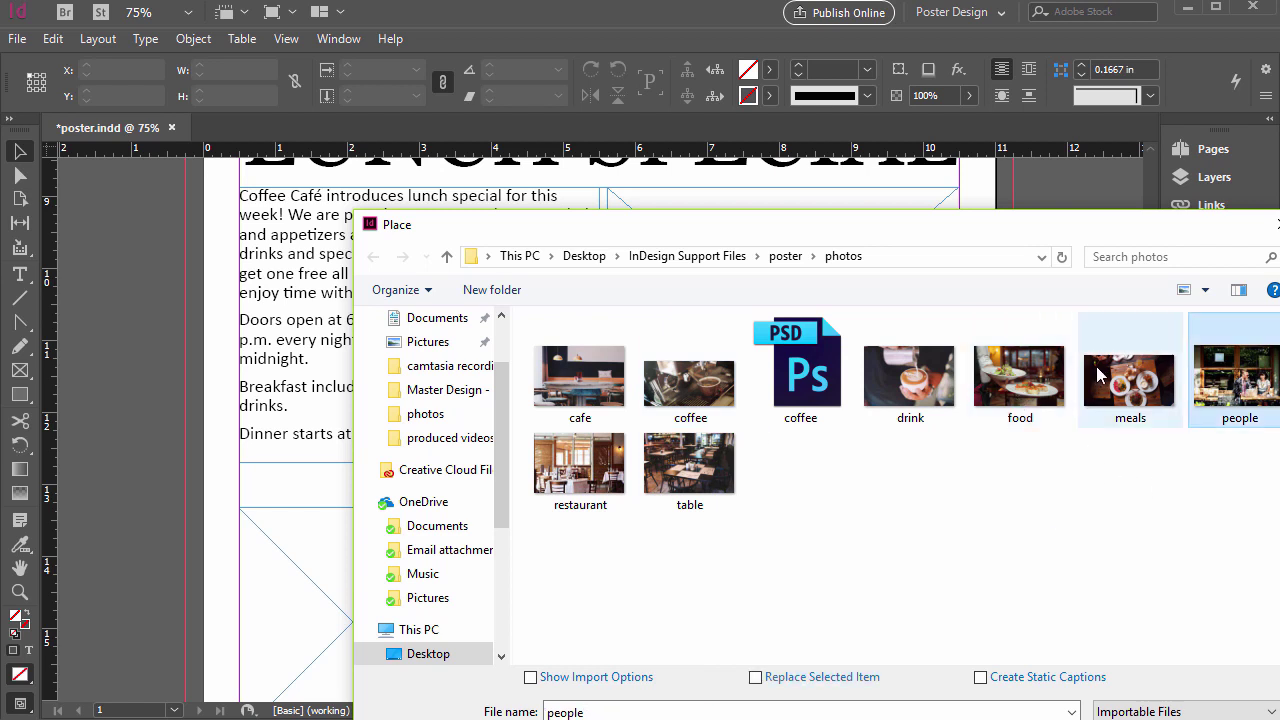
{"action": "left_click", "coordinate": [1098, 375], "text": "ctrl"}
{"action": "left_click", "coordinate": [1044, 386], "text": "ctrl"}
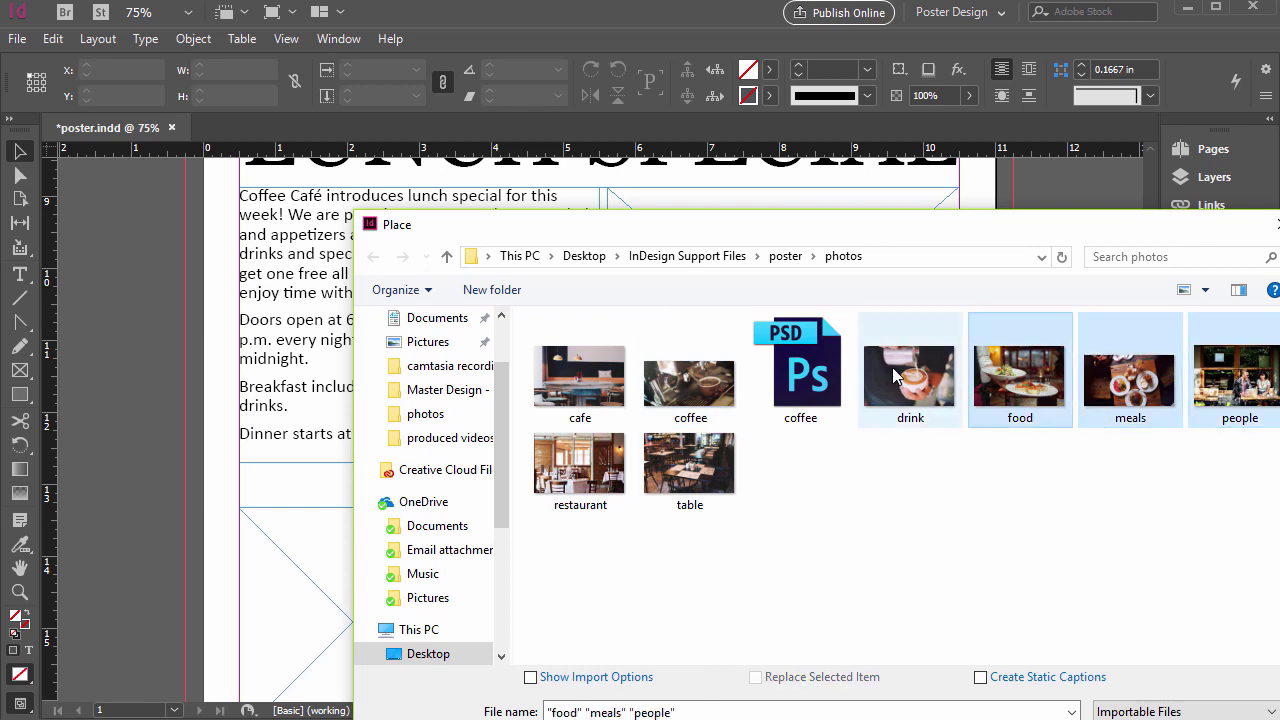
{"action": "left_click", "coordinate": [930, 392], "text": "ctrl"}
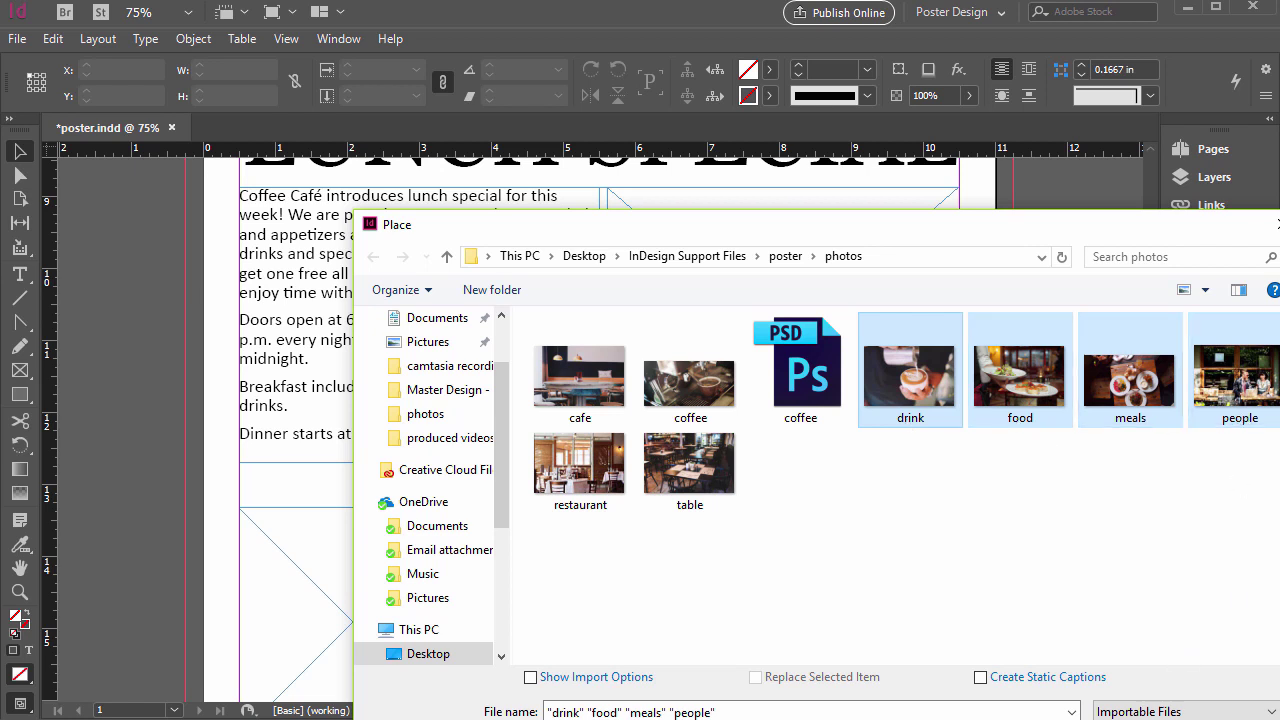
{"action": "key", "text": "Return"}
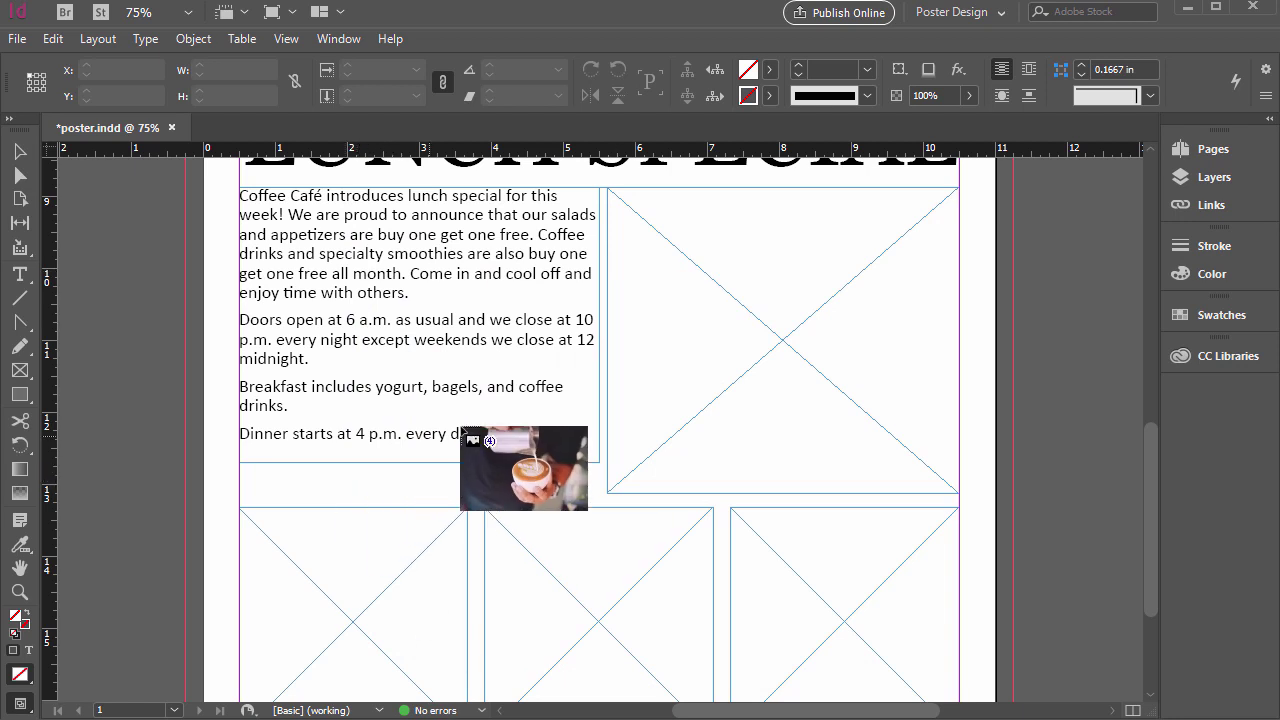
Cycle through the loaded photos and place the people photo in the large frame beside the text.
{"action": "scroll", "coordinate": [545, 432], "scroll_direction": "down", "scroll_amount": 1}
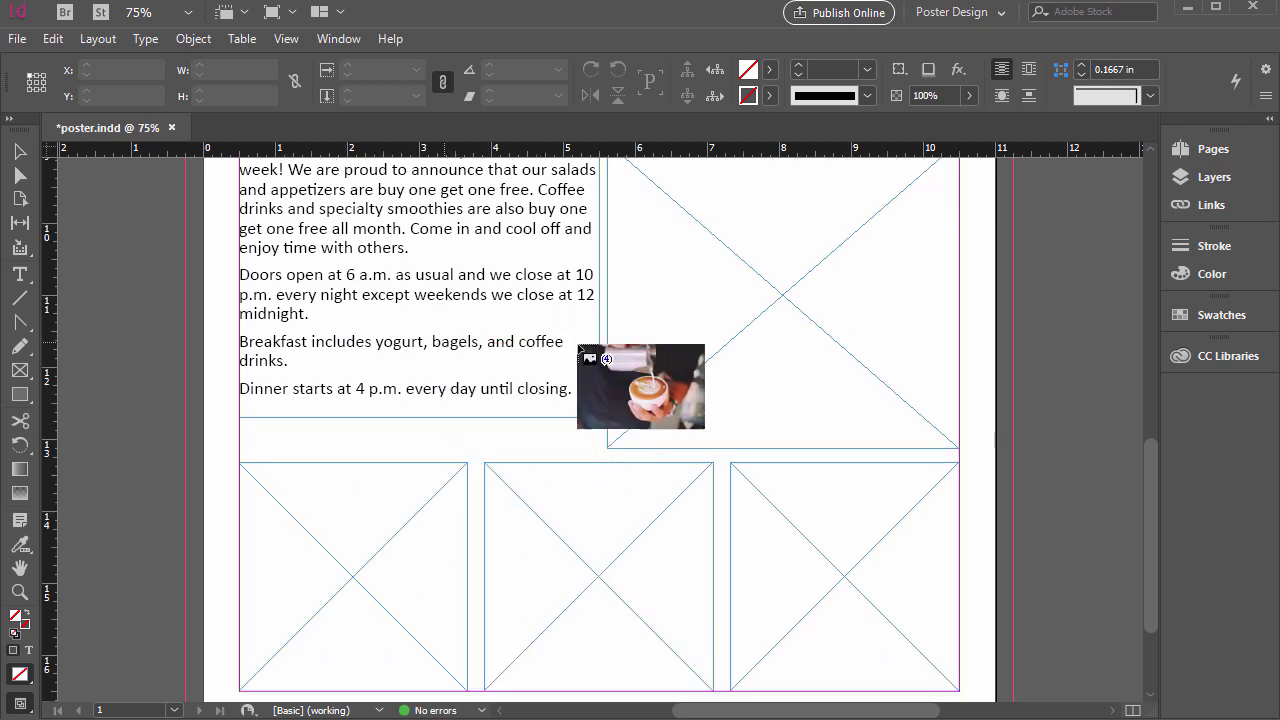
{"action": "key", "text": "Right"}
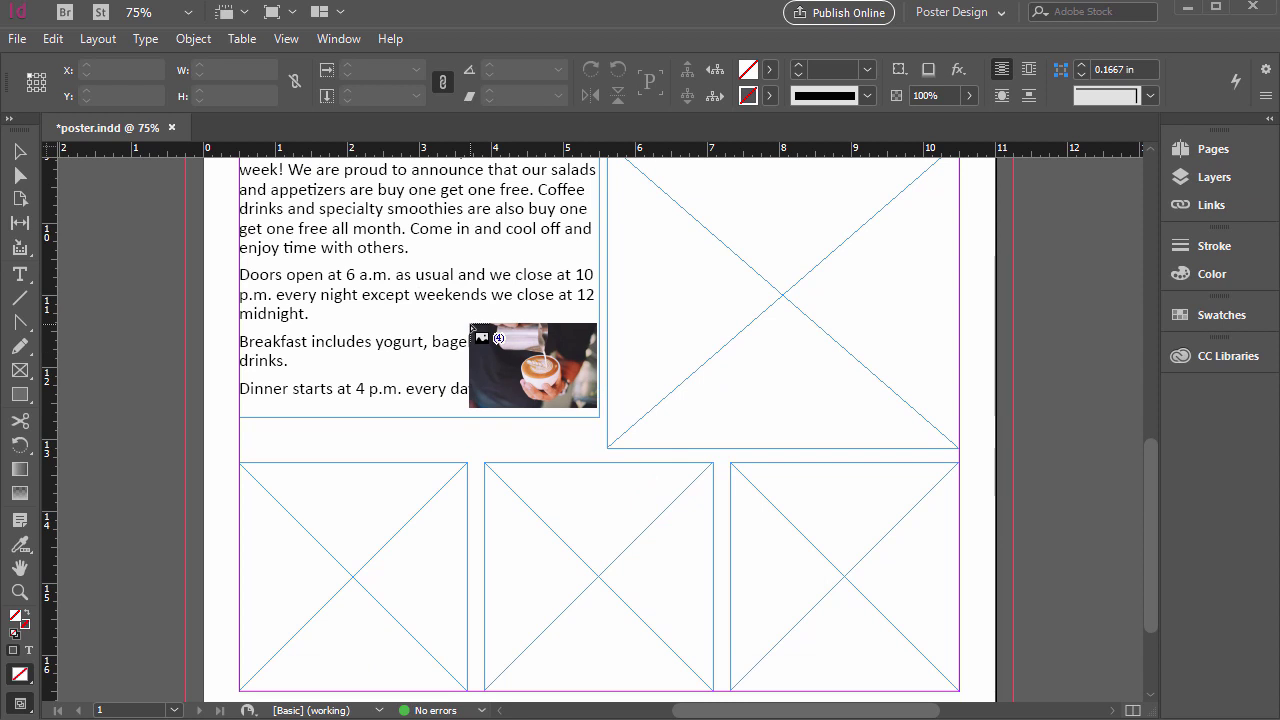
{"action": "key", "text": "Right"}
{"action": "key", "text": "Right"}
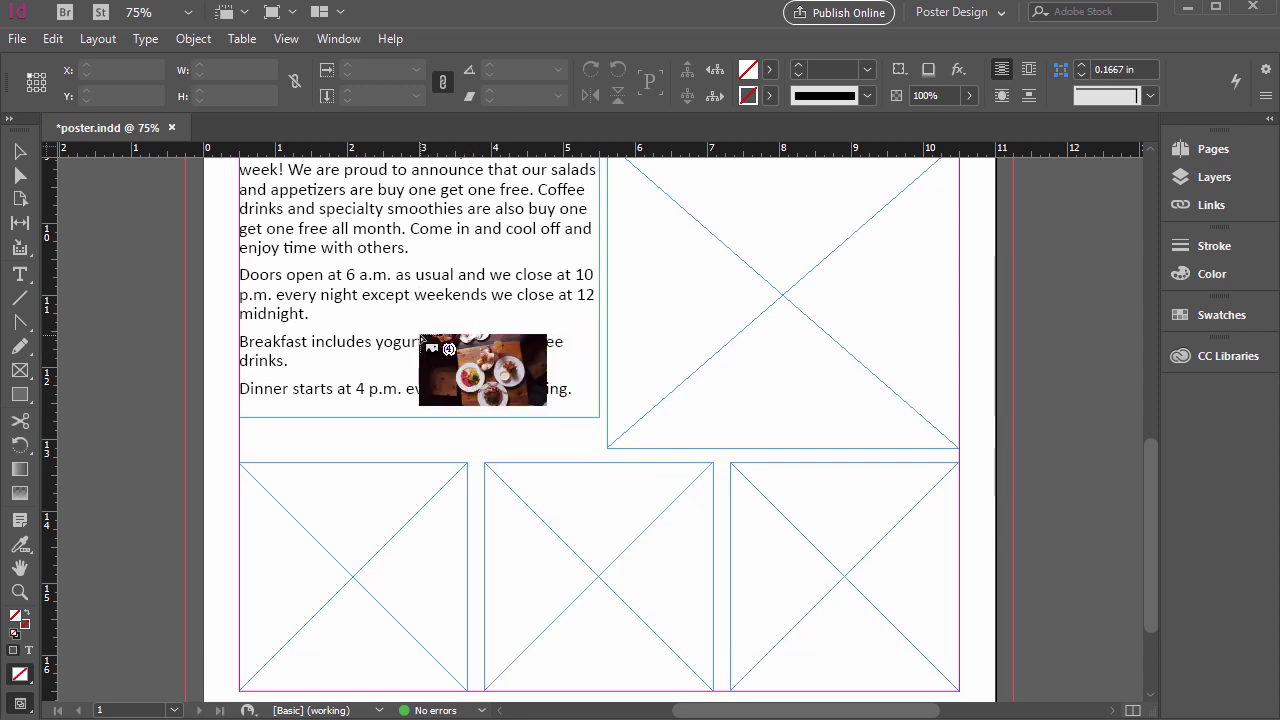
{"action": "key", "text": "Left"}
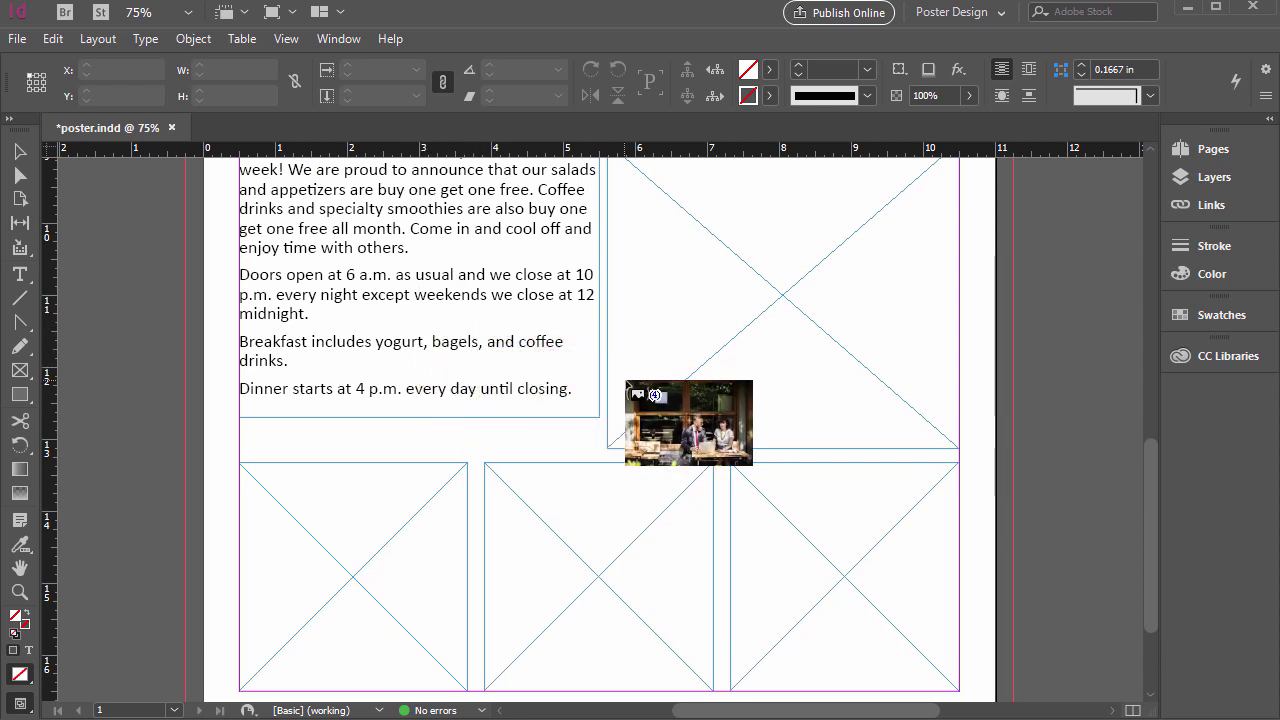
{"action": "scroll", "coordinate": [630, 388], "scroll_direction": "up", "scroll_amount": 3}
{"action": "left_click", "coordinate": [638, 311]}
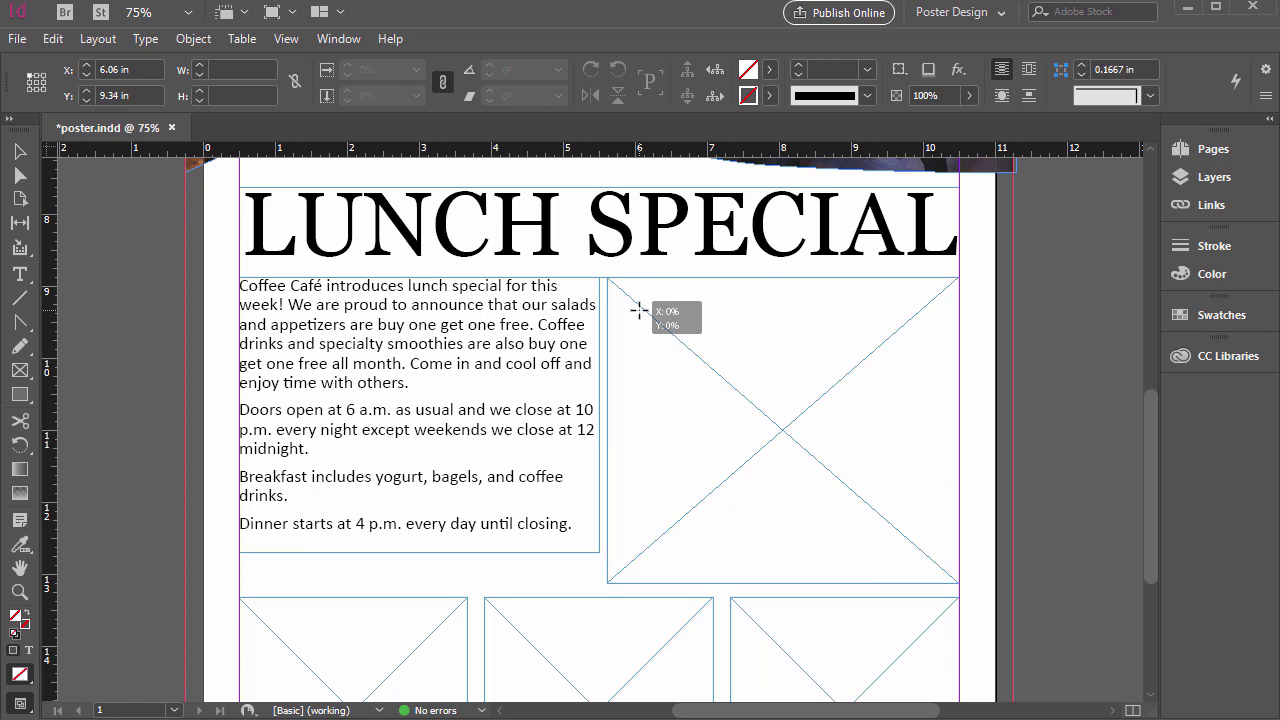
Place the meals, drink and food photos, in that order, in the three lower frames from left to right.
{"action": "scroll", "coordinate": [400, 500], "scroll_direction": "down", "scroll_amount": 3}
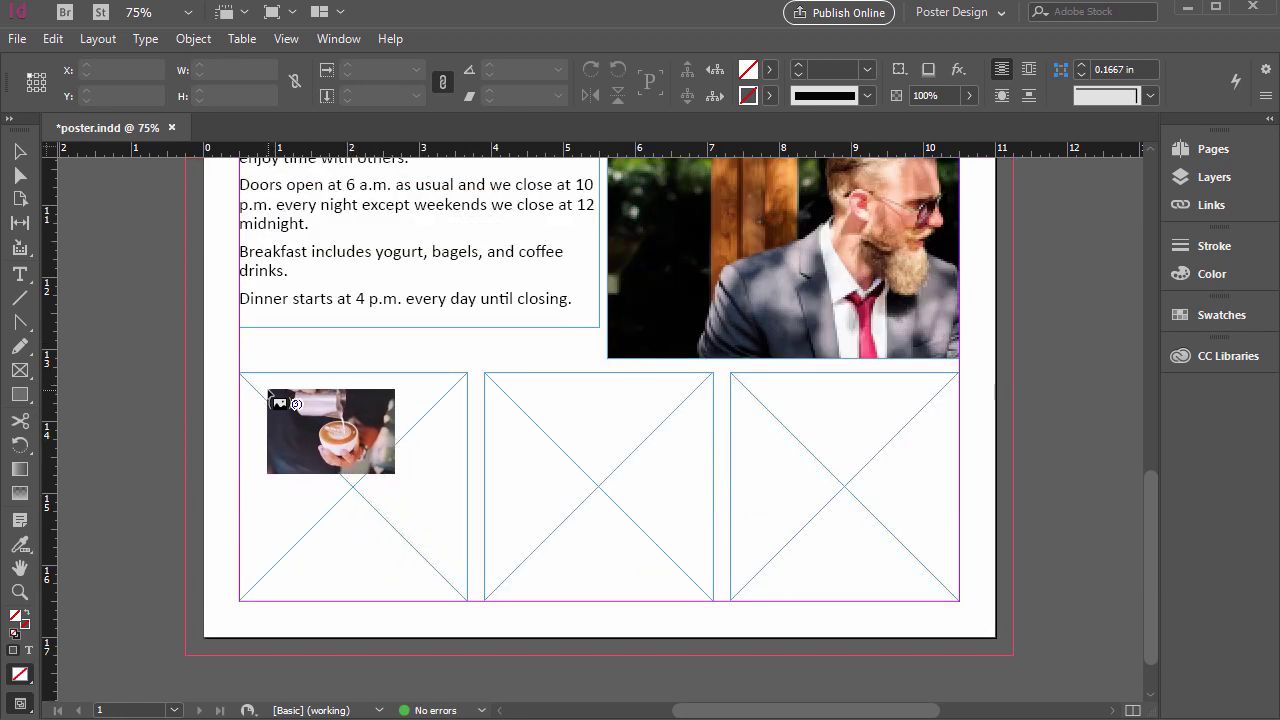
{"action": "key", "text": "Left"}
{"action": "left_click", "coordinate": [269, 416]}
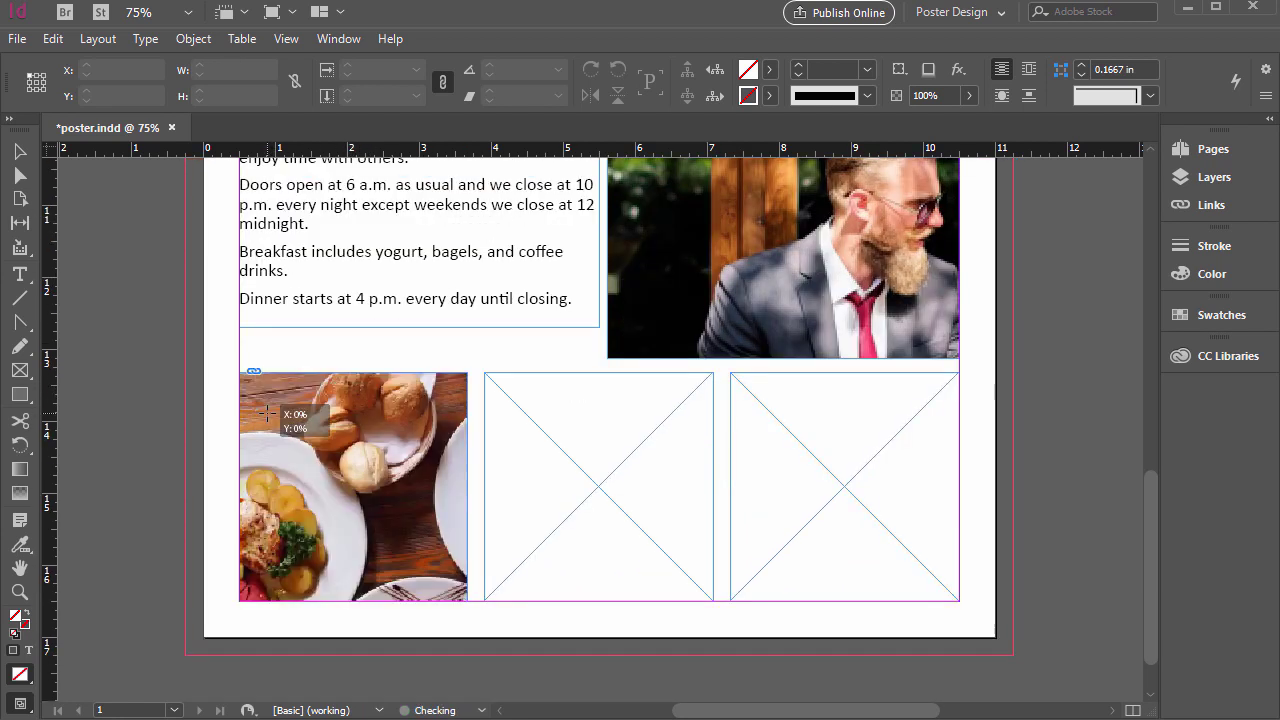
{"action": "left_click", "coordinate": [540, 413]}
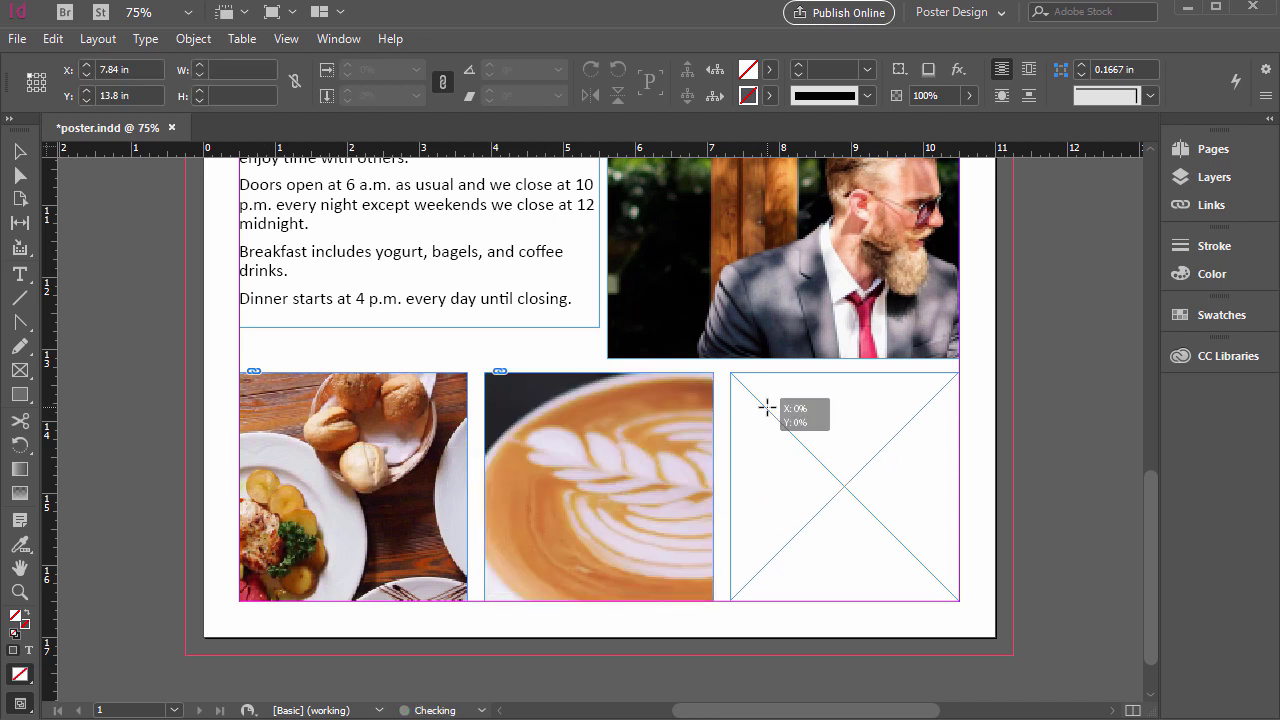
{"action": "left_click", "coordinate": [742, 450]}
Examine how the placed photos fill the large frame and the three lower frames.
{"action": "scroll", "coordinate": [741, 451], "scroll_direction": "up", "scroll_amount": 2}
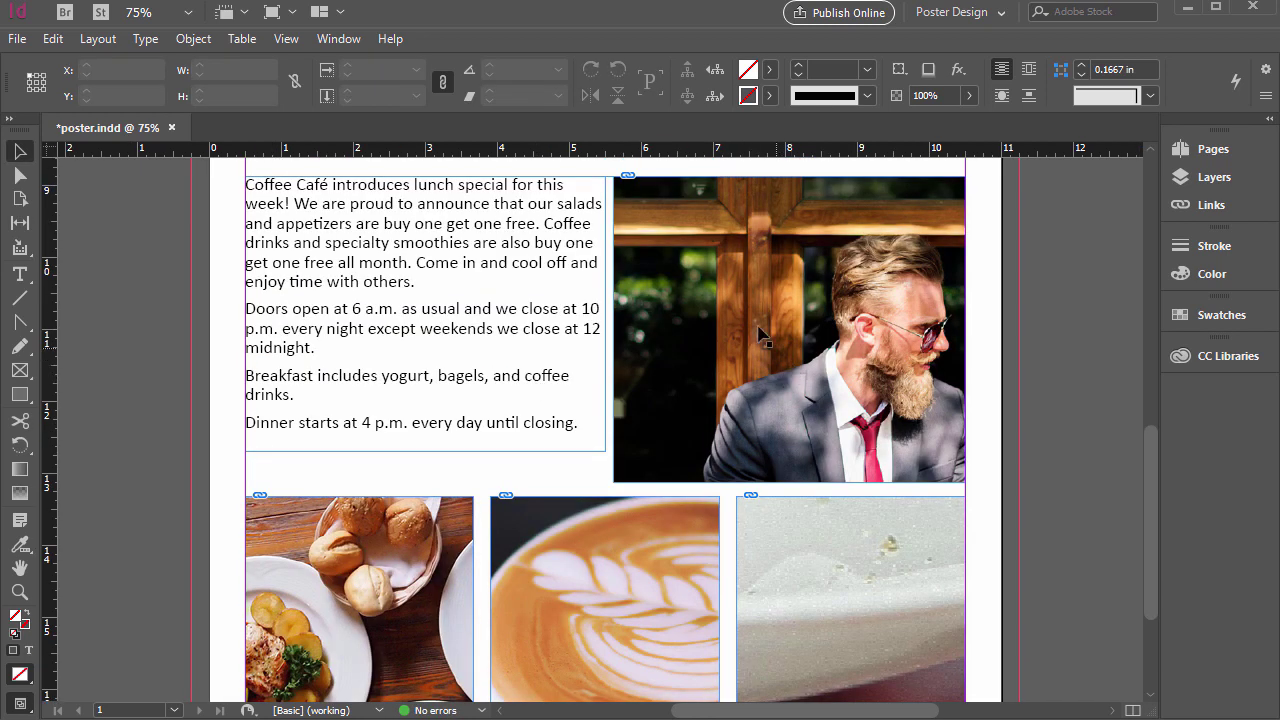
{"action": "scroll", "coordinate": [523, 371], "scroll_direction": "down", "scroll_amount": 2}
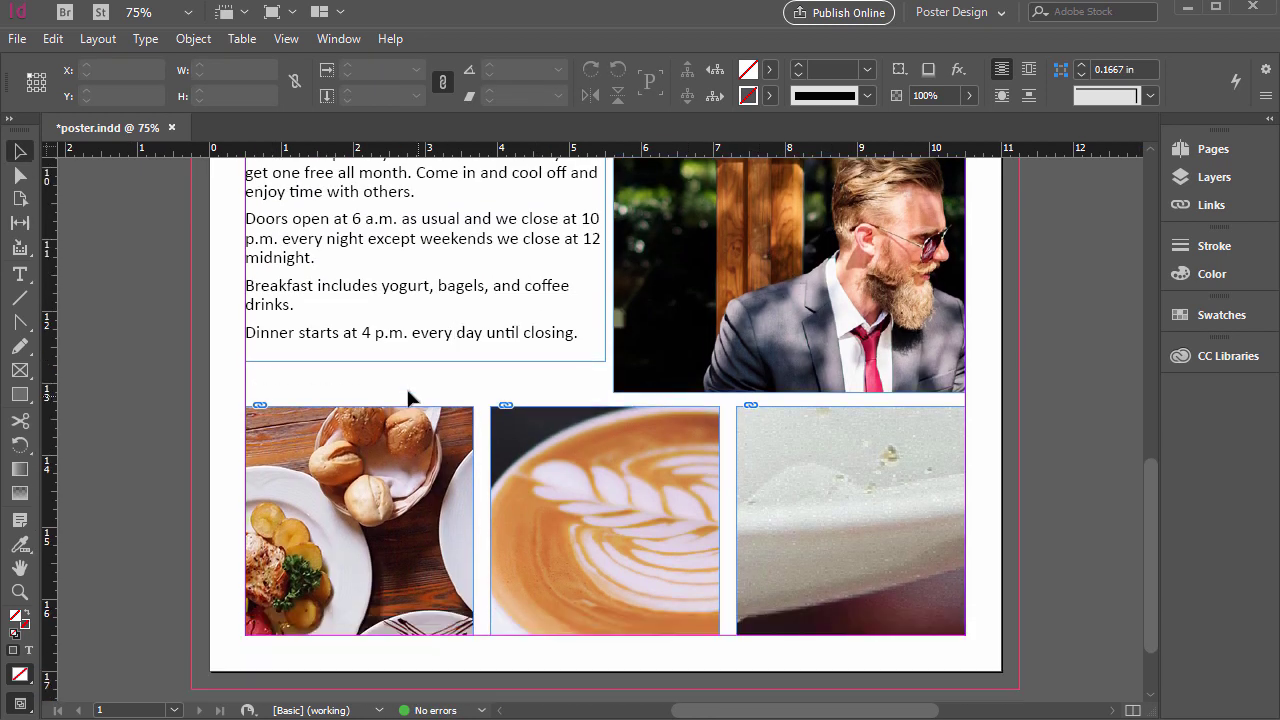
{"action": "left_click", "coordinate": [576, 478]}
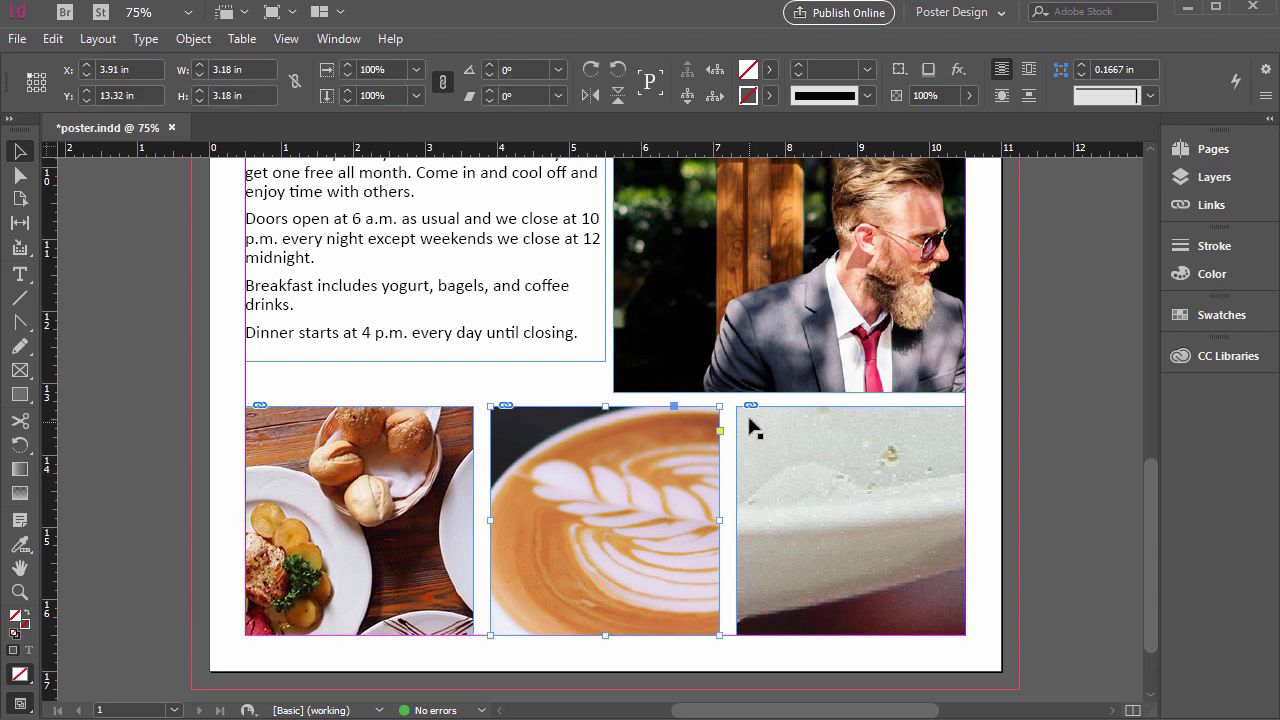
{"action": "left_click", "coordinate": [797, 443]}
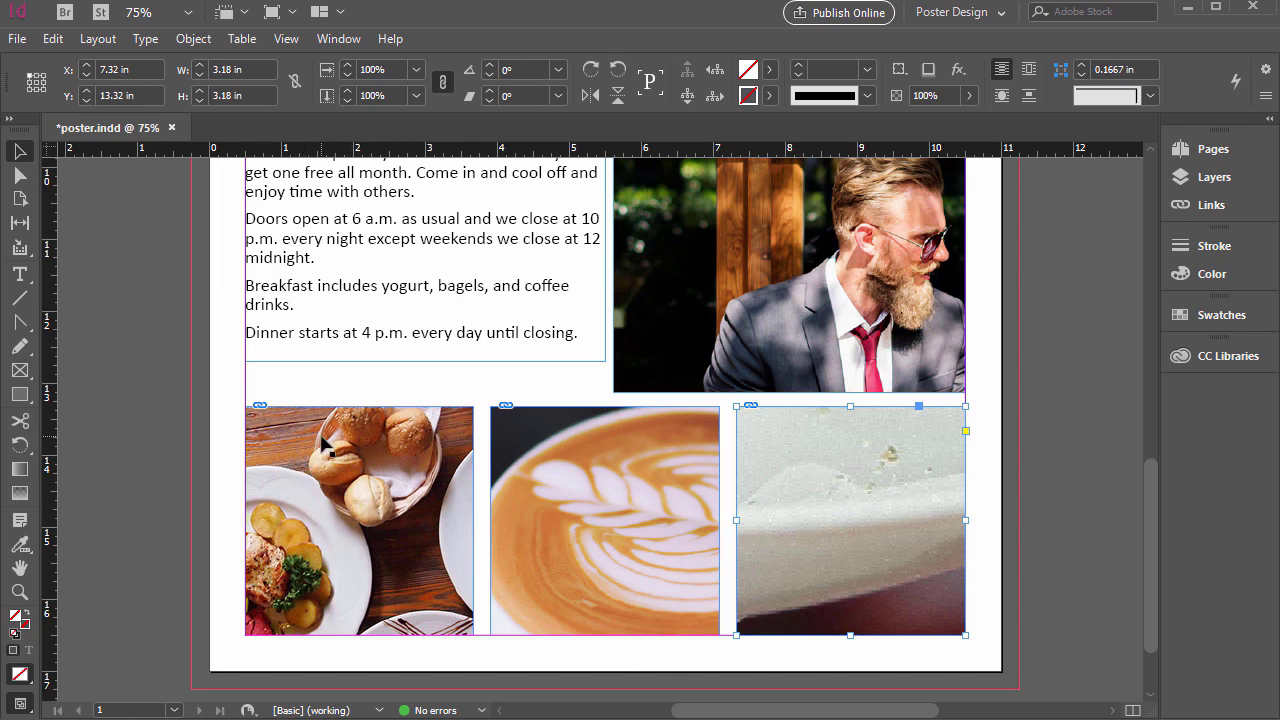
{"action": "scroll", "coordinate": [474, 508], "scroll_direction": "up", "scroll_amount": 1}
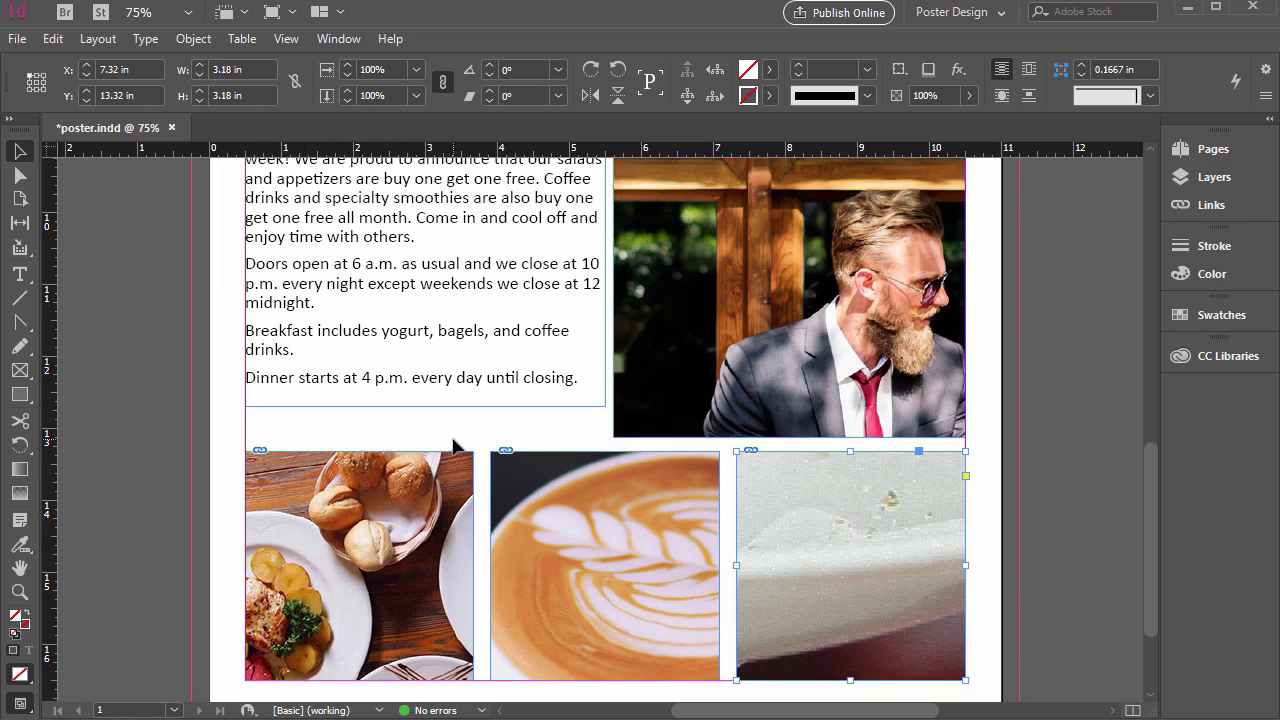
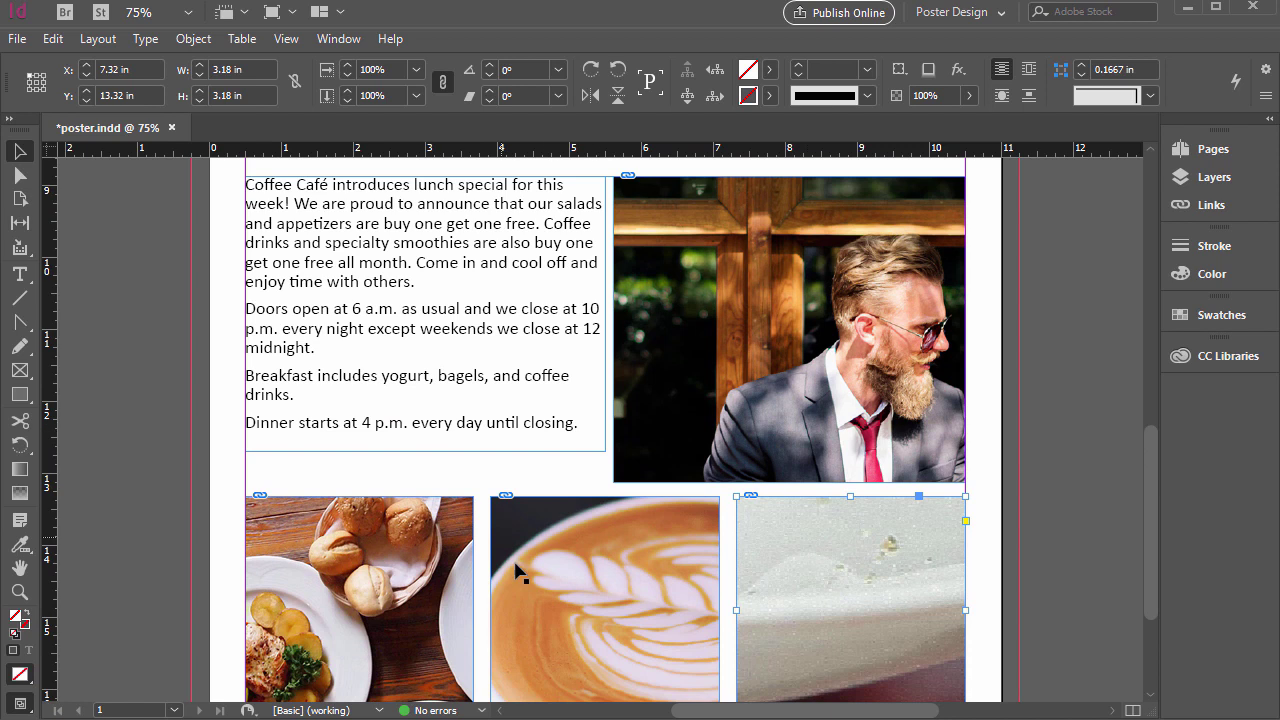
{"action": "scroll", "coordinate": [491, 551], "scroll_direction": "down", "scroll_amount": 1}
Place the coffee PSD file over the header photo at about 5.17 by 3.44 in and delete it again.
{"action": "scroll", "coordinate": [491, 543], "scroll_direction": "up", "scroll_amount": 5}
{"action": "scroll", "coordinate": [475, 540], "scroll_direction": "up", "scroll_amount": 2}
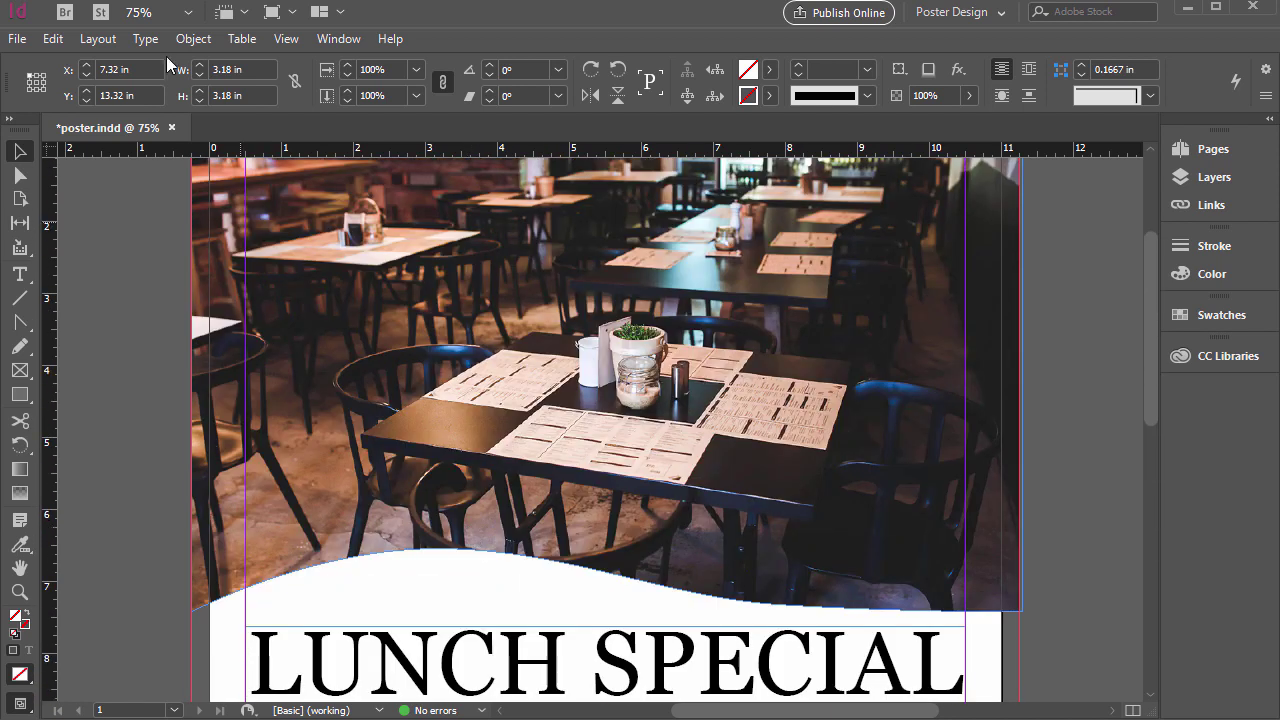
{"action": "left_click", "coordinate": [17, 39]}
{"action": "left_click", "coordinate": [53, 317]}
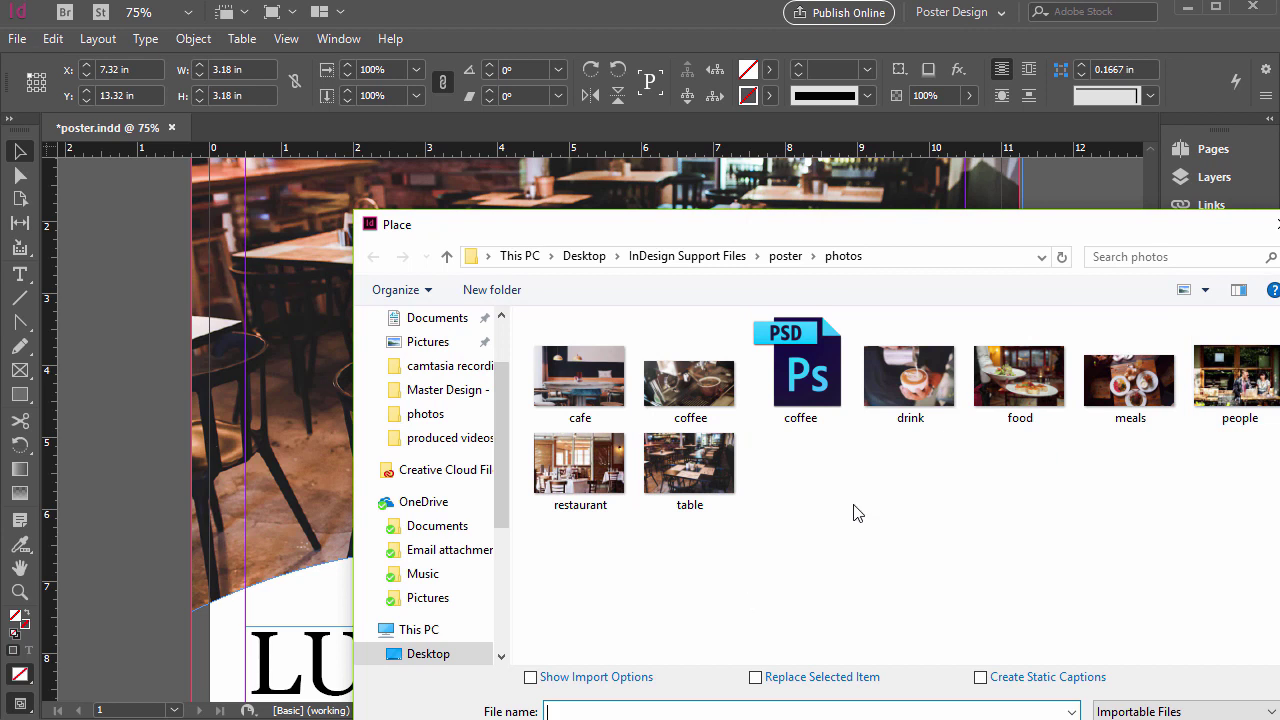
{"action": "left_click", "coordinate": [602, 392]}
{"action": "left_click", "coordinate": [688, 400]}
{"action": "left_click", "coordinate": [800, 385]}
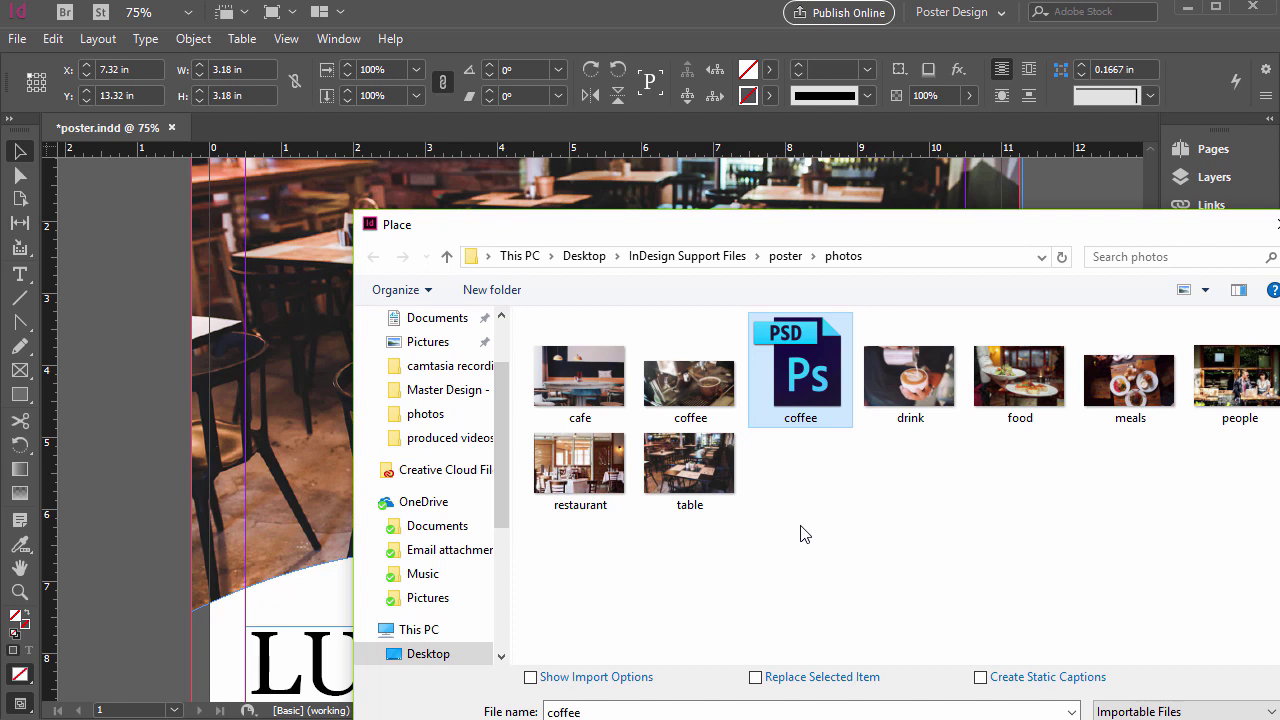
{"action": "double_click", "coordinate": [800, 370]}
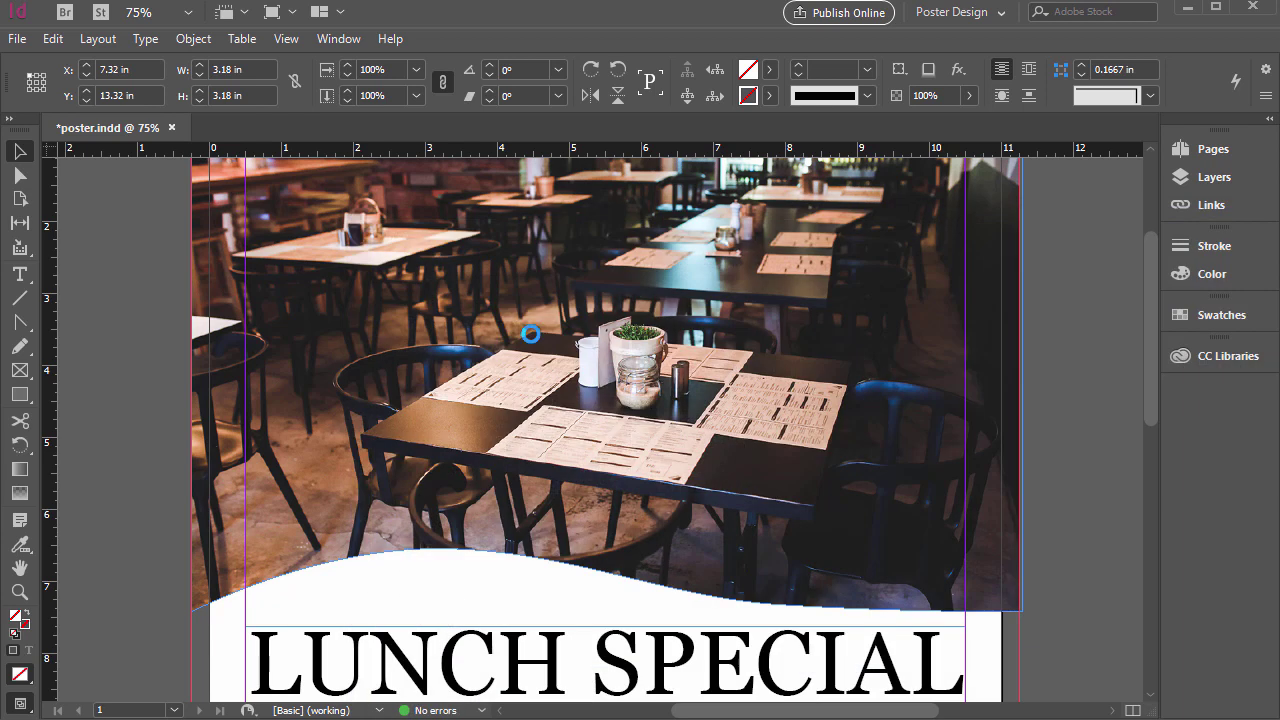
{"action": "left_click_drag", "start_coordinate": [162, 210], "coordinate": [538, 540]}
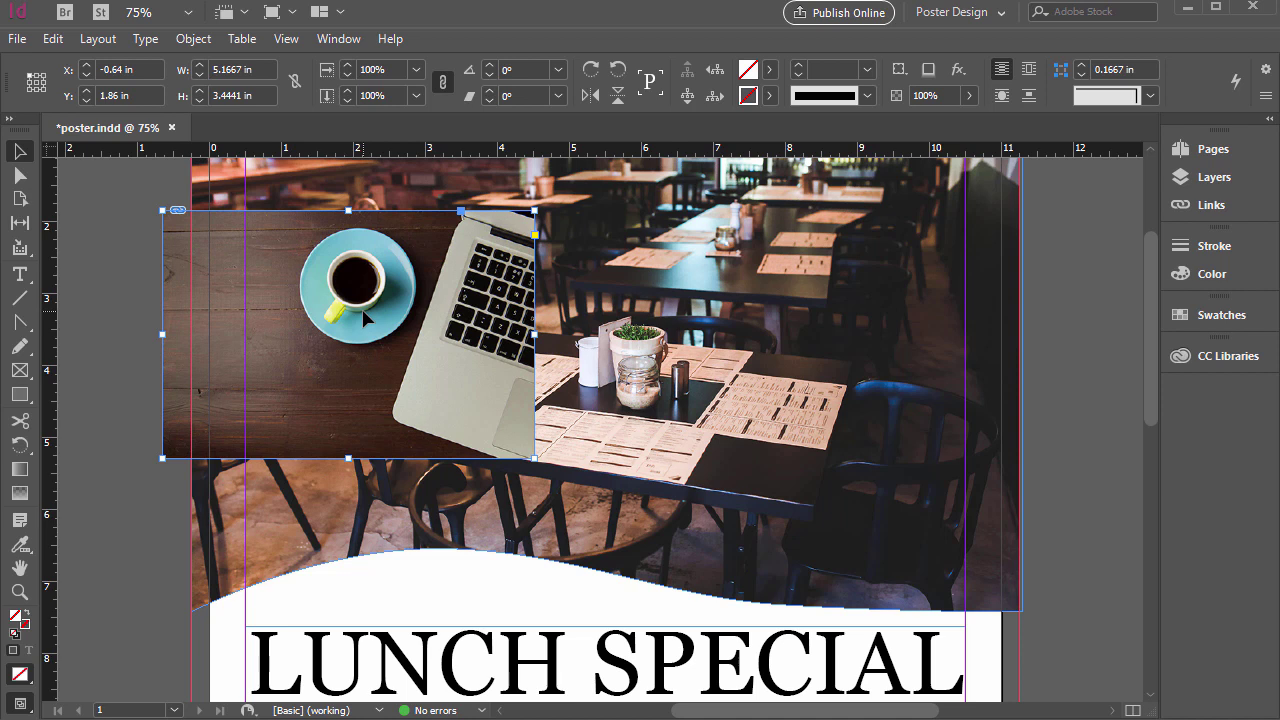
{"action": "key", "text": "Delete"}
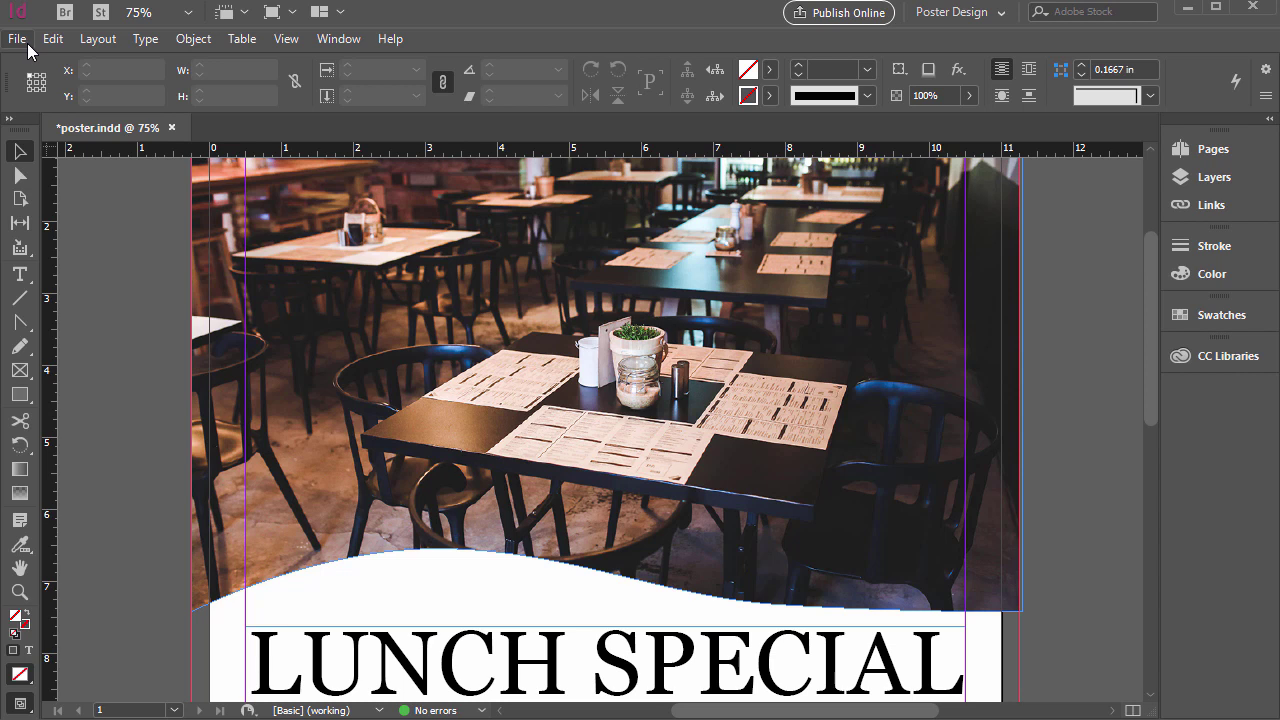
Start placing the coffee PSD file with its import options shown.
{"action": "left_click", "coordinate": [18, 39]}
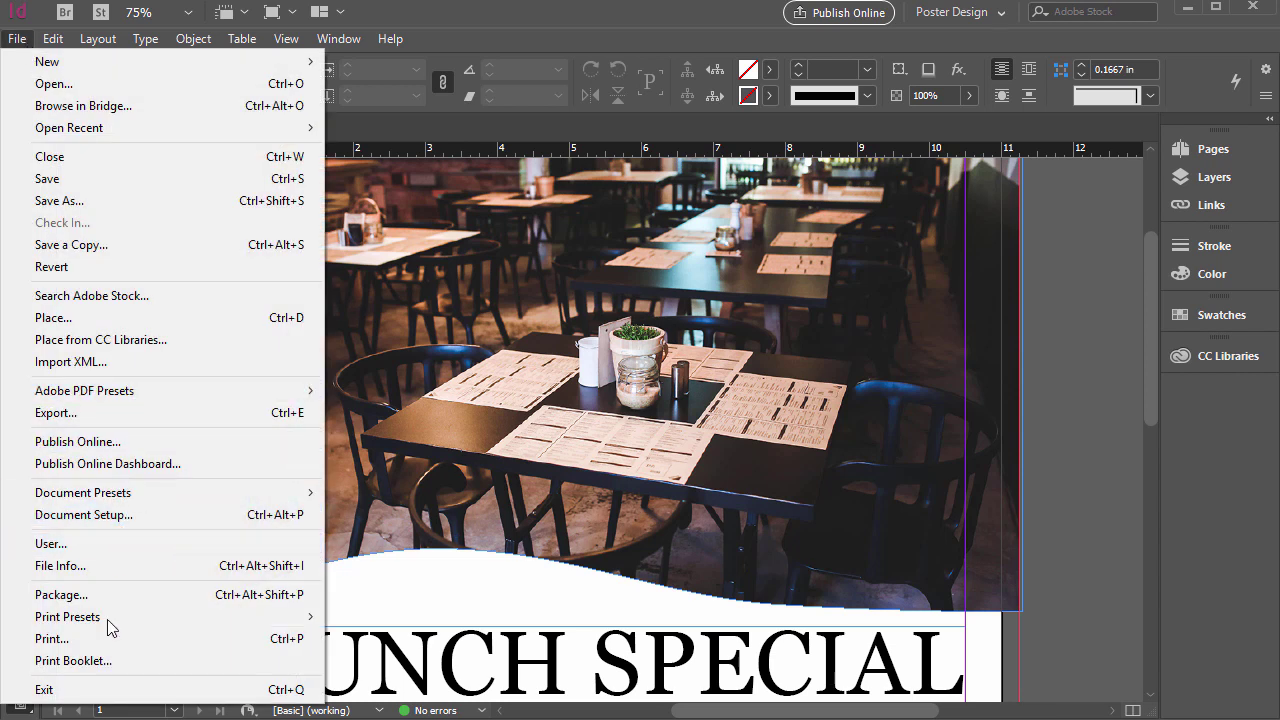
{"action": "left_click", "coordinate": [60, 318]}
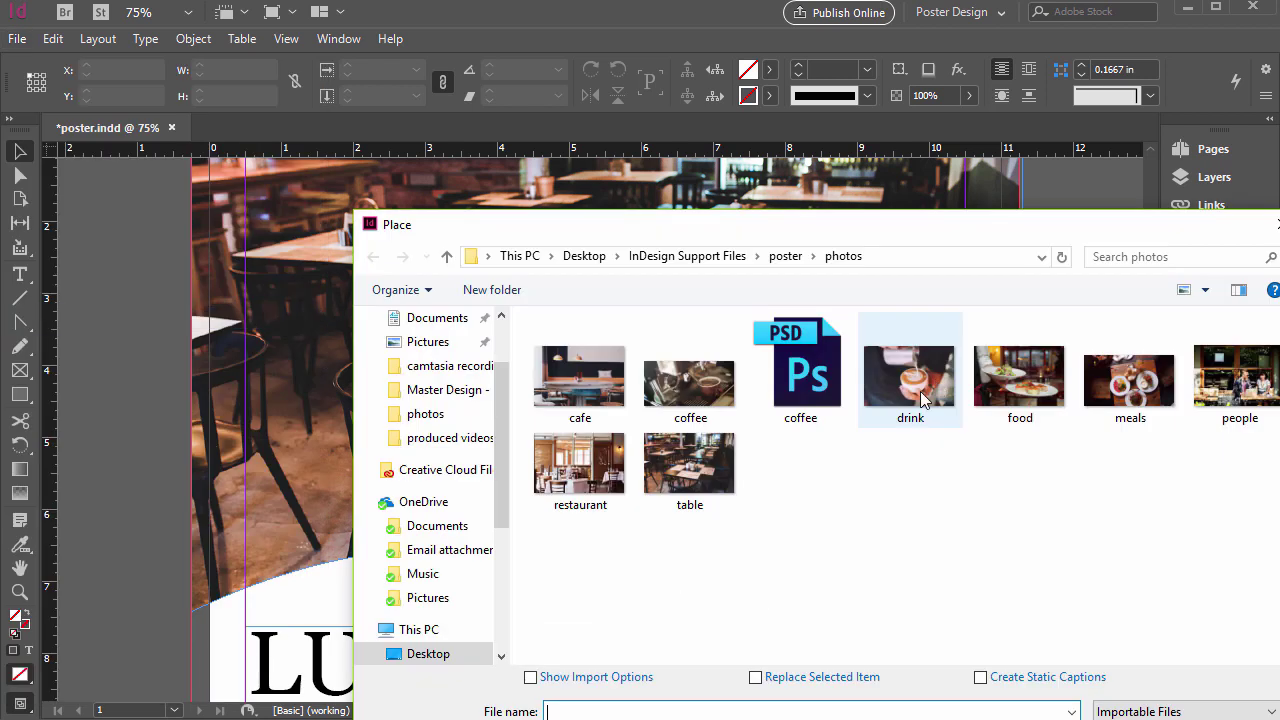
{"action": "left_click", "coordinate": [806, 368]}
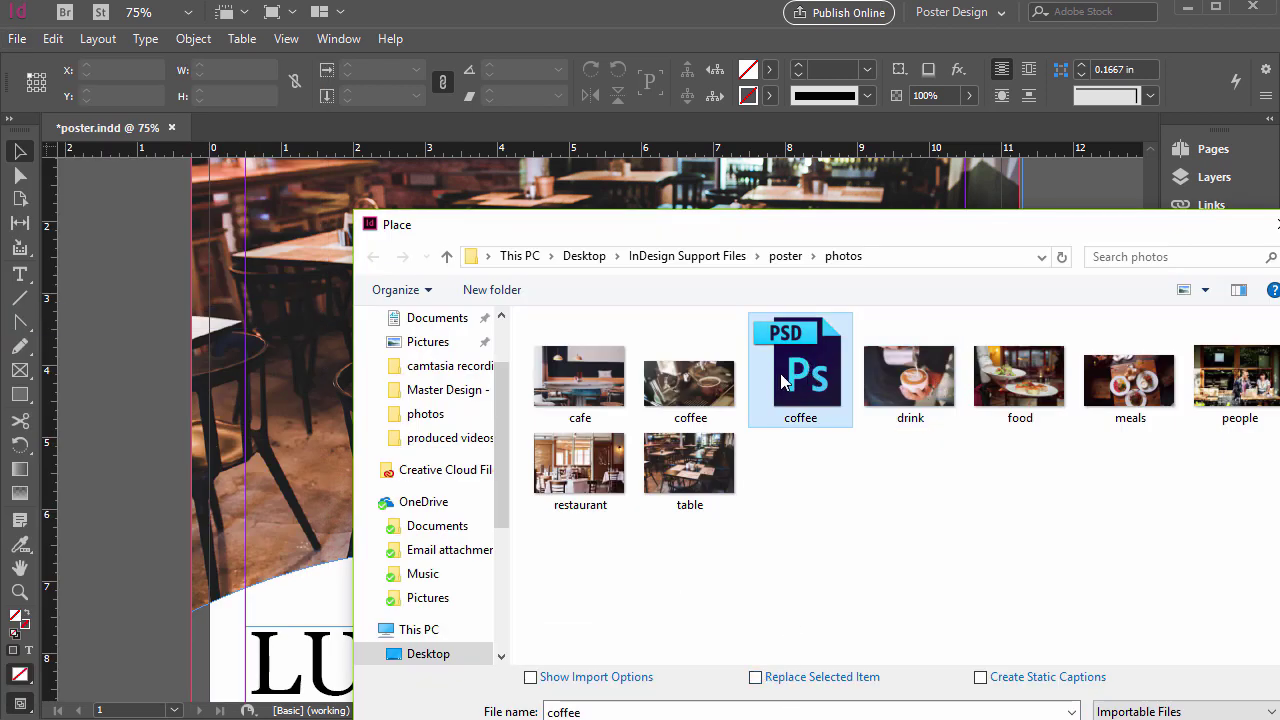
{"action": "left_click", "coordinate": [531, 679]}
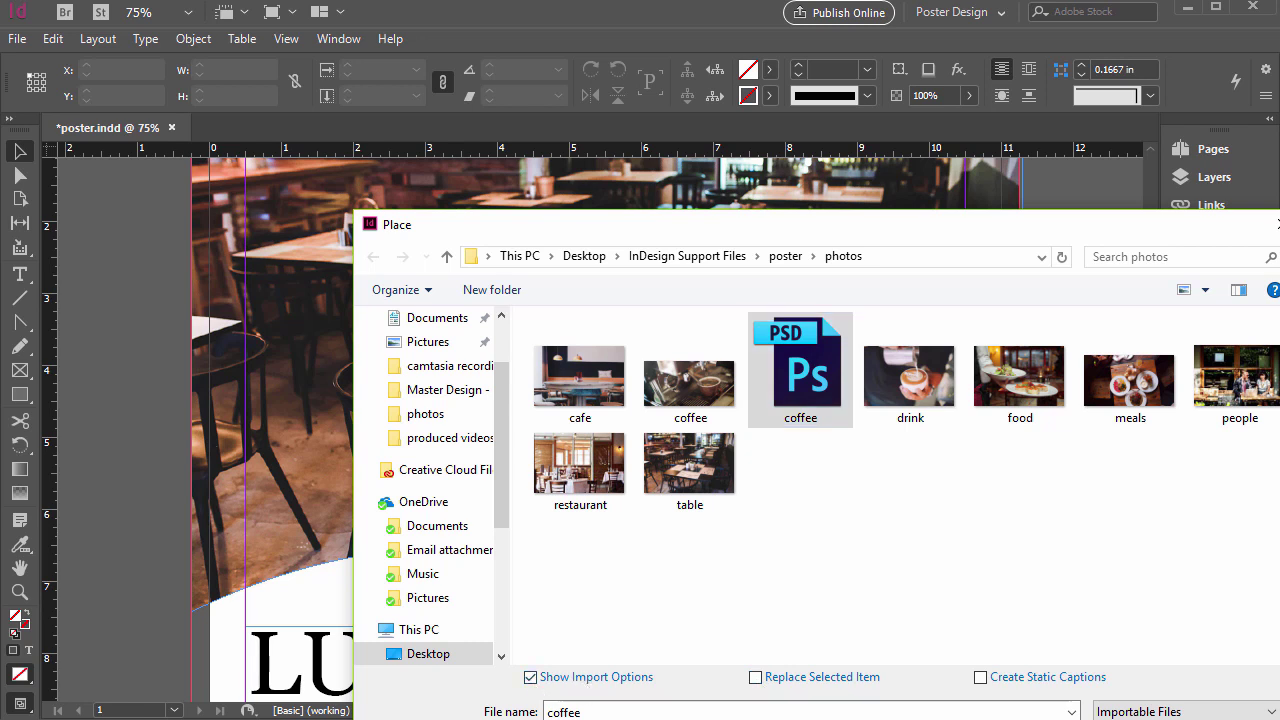
{"action": "key", "text": "Return"}
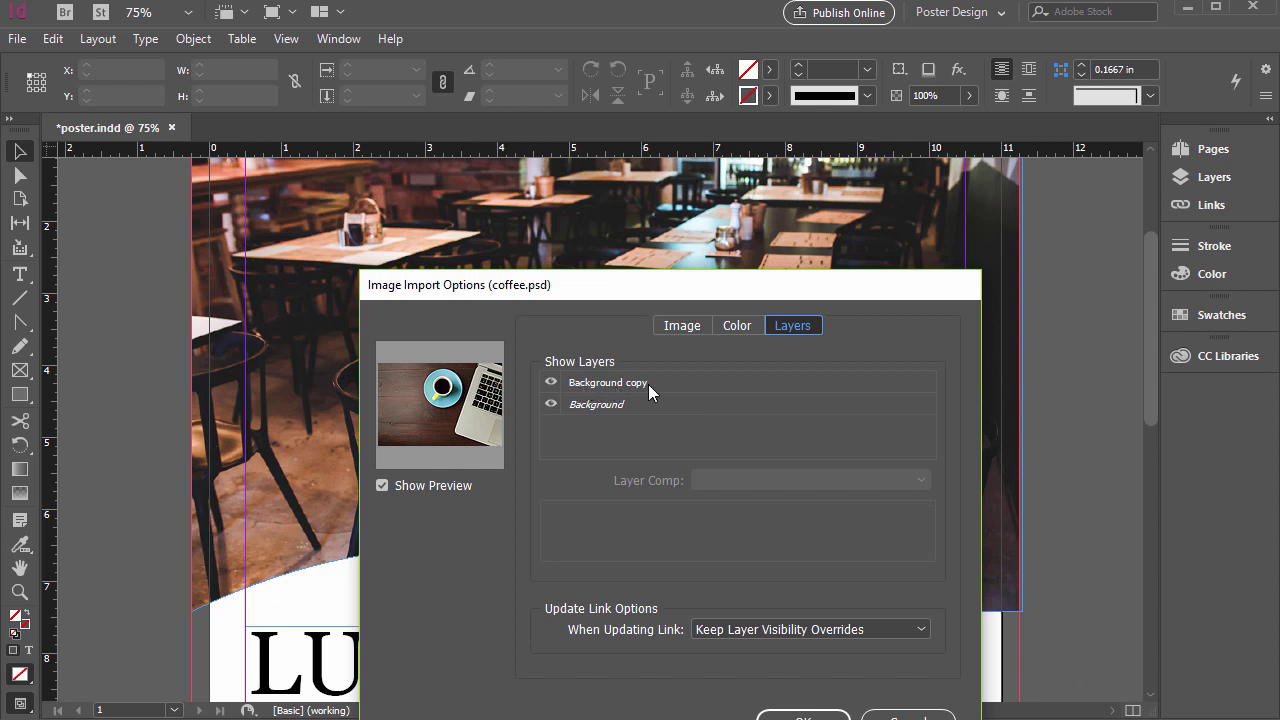
Hide the PSD's Background layer so only Background copy is imported, review the image options, and accept the import settings.
{"action": "left_click", "coordinate": [551, 405]}
{"action": "left_click", "coordinate": [551, 405]}
{"action": "left_click", "coordinate": [551, 405]}
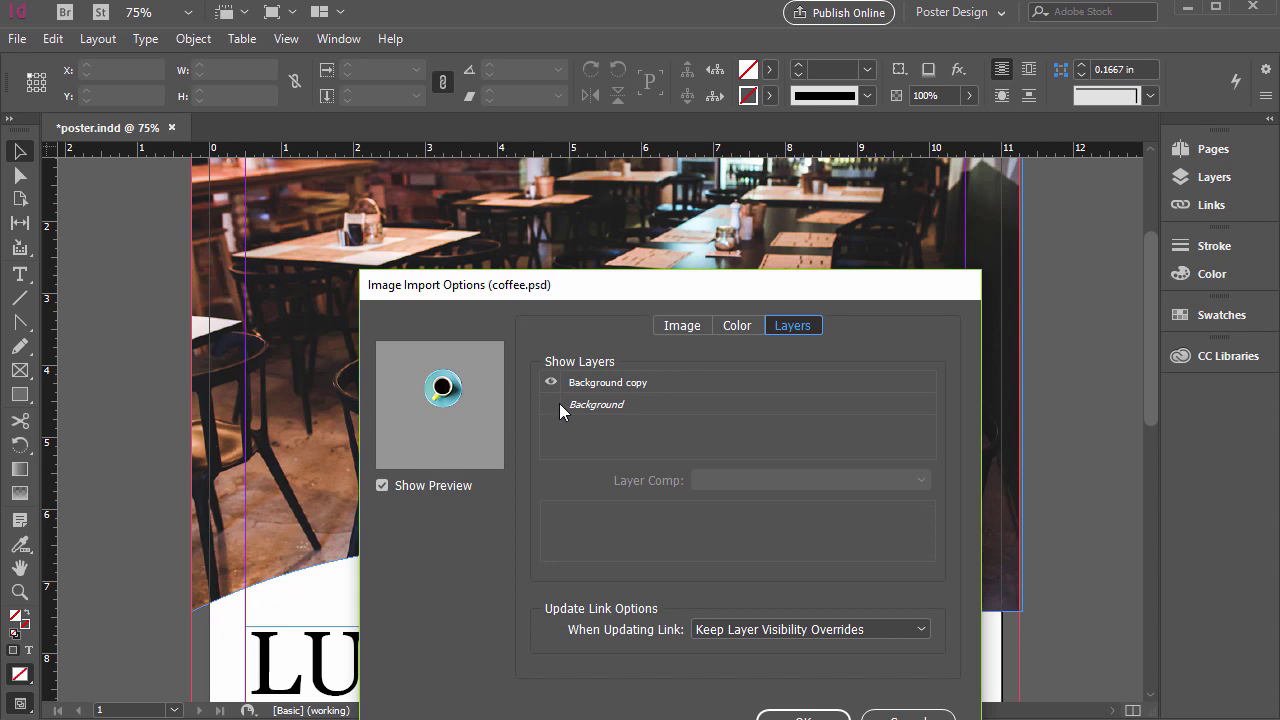
{"action": "left_click", "coordinate": [680, 327]}
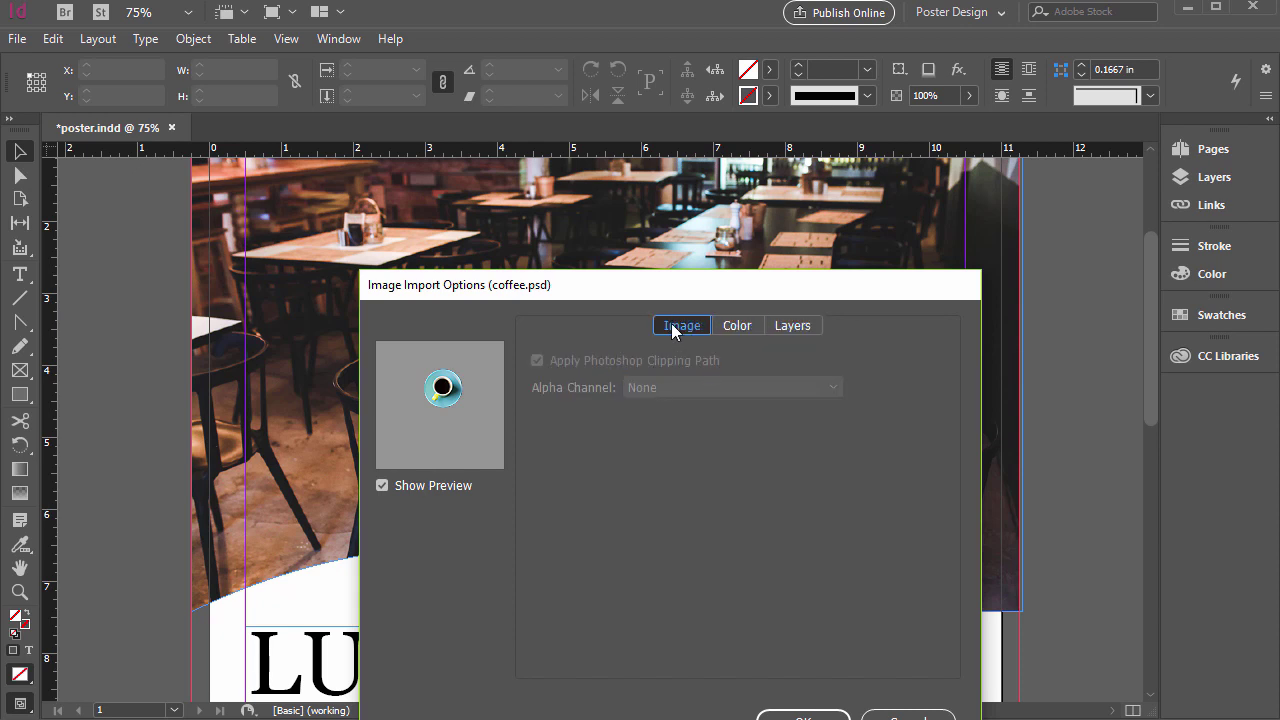
{"action": "left_click", "coordinate": [788, 326]}
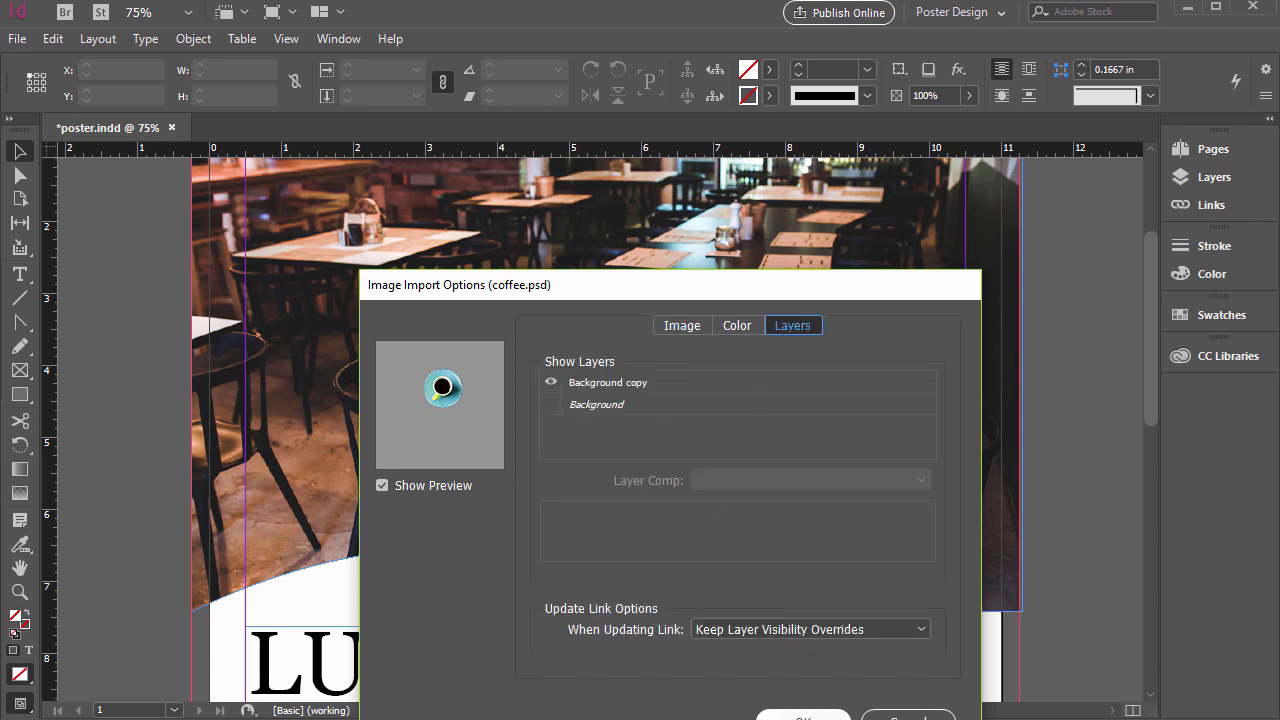
{"action": "left_click", "coordinate": [803, 716]}
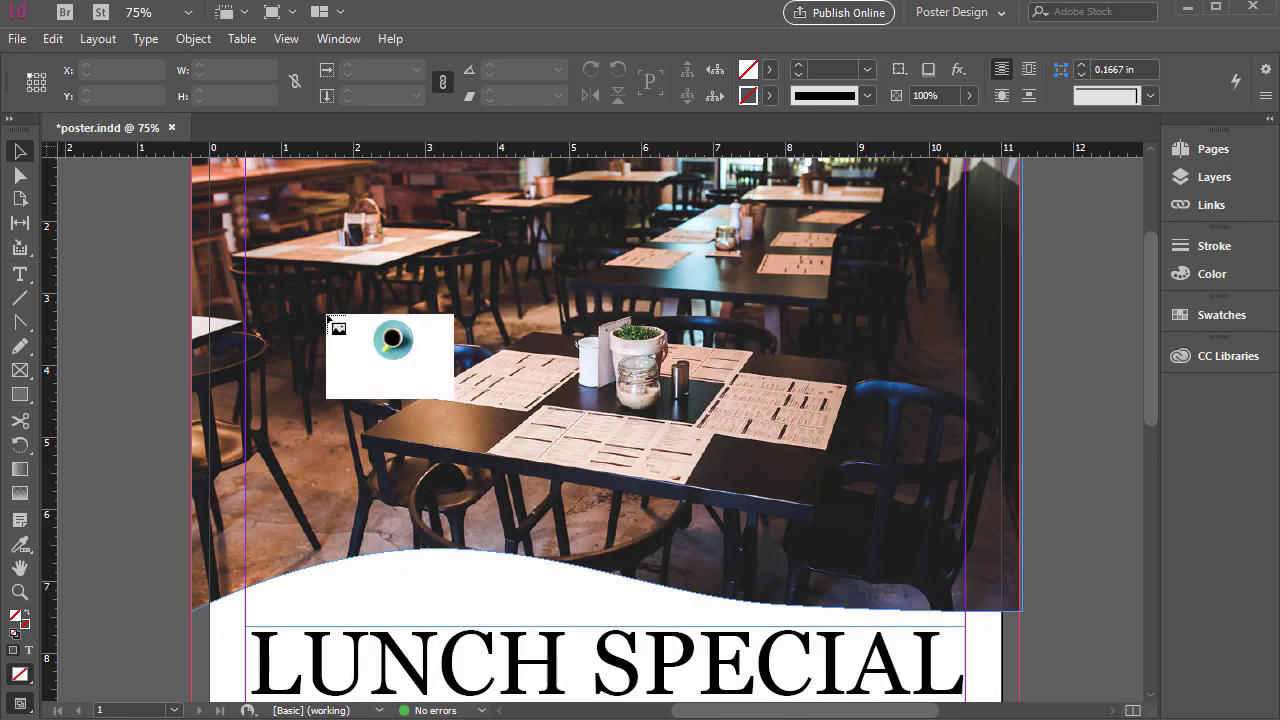
Place the coffee cup over the header photo at about 6 by 4 in and move it to overlap the photo's left edge.
{"action": "left_click_drag", "start_coordinate": [157, 188], "coordinate": [585, 522]}
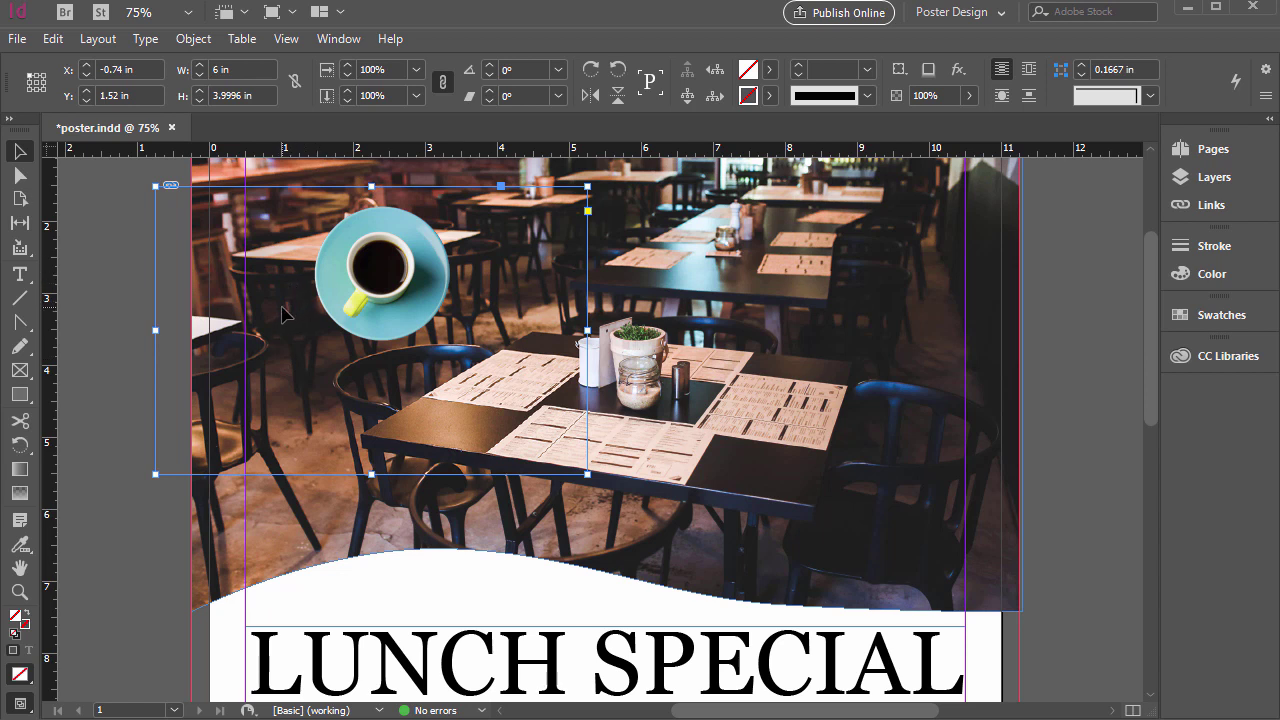
{"action": "scroll", "coordinate": [402, 367], "scroll_direction": "up", "scroll_amount": 1}
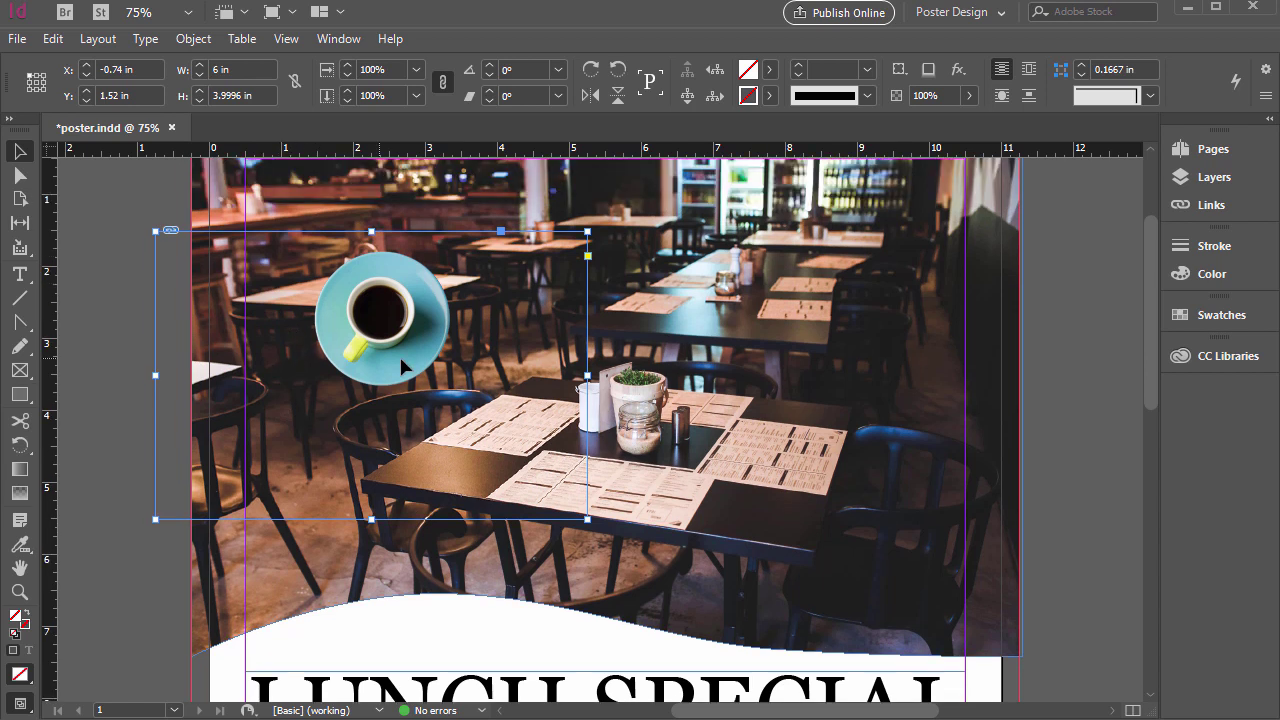
{"action": "scroll", "coordinate": [483, 302], "scroll_direction": "up", "scroll_amount": 2}
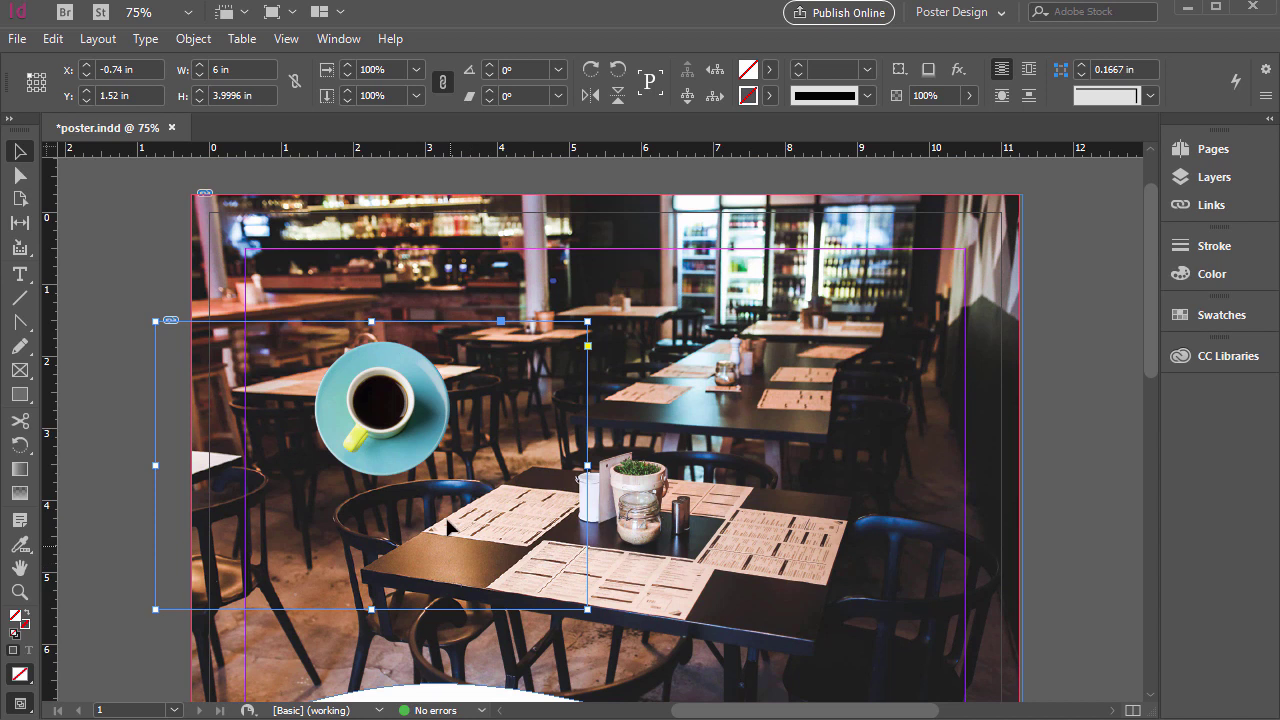
{"action": "left_click_drag", "start_coordinate": [449, 425], "coordinate": [323, 368]}
{"action": "left_click", "coordinate": [146, 168]}
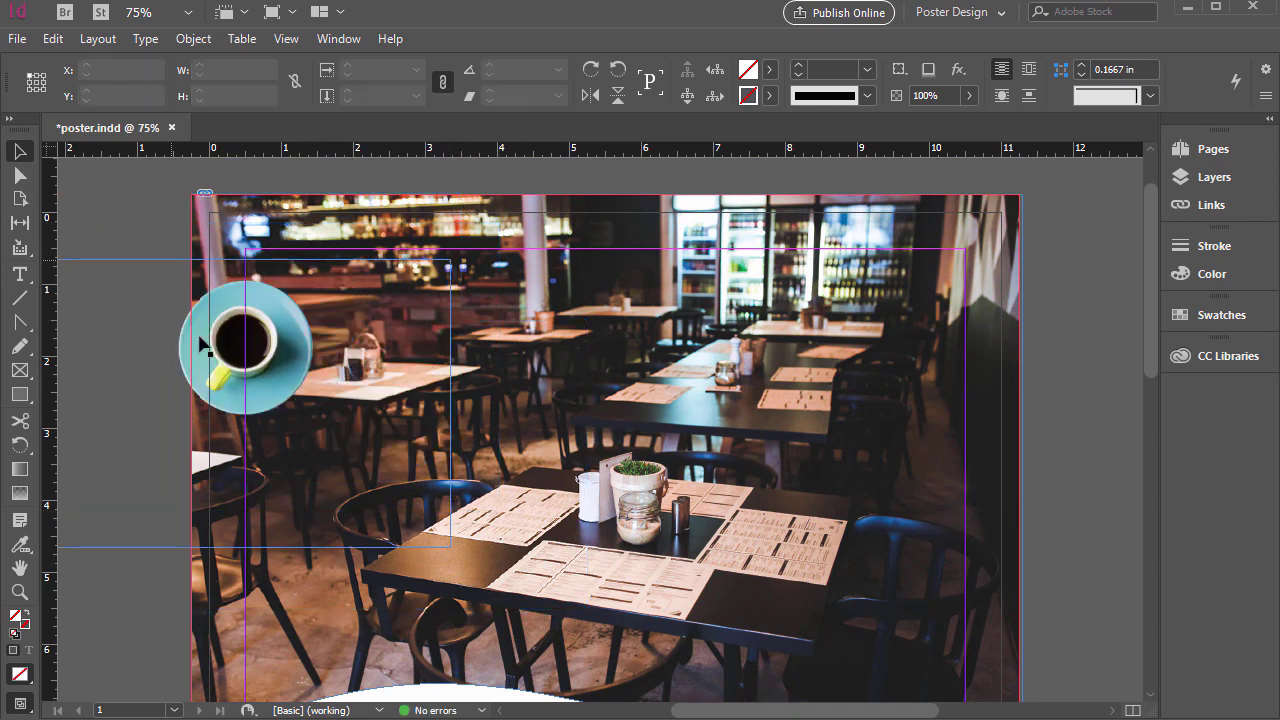
Start placing the illustrations file from the poster's illustrations folder with its import options shown.
{"action": "scroll", "coordinate": [380, 390], "scroll_direction": "down", "scroll_amount": 4}
{"action": "scroll", "coordinate": [380, 390], "scroll_direction": "down", "scroll_amount": 1}
{"action": "scroll", "coordinate": [385, 340], "scroll_direction": "up", "scroll_amount": 4}
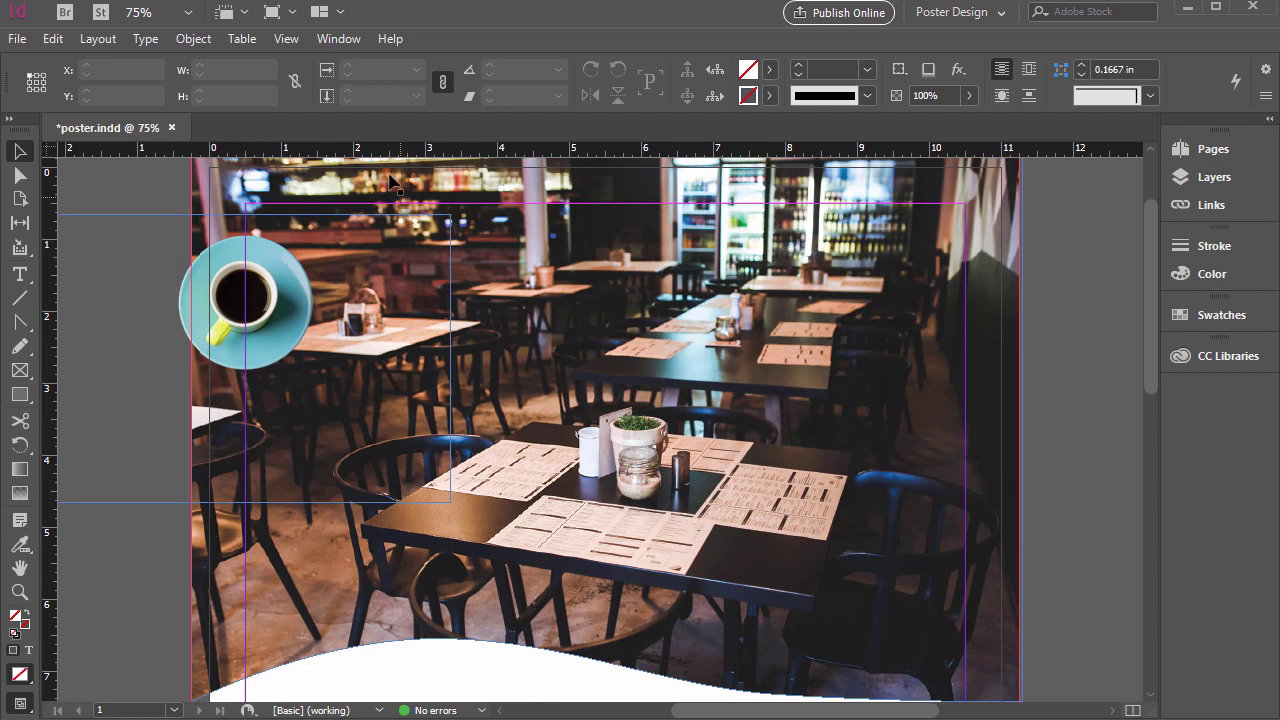
{"action": "left_click", "coordinate": [18, 40]}
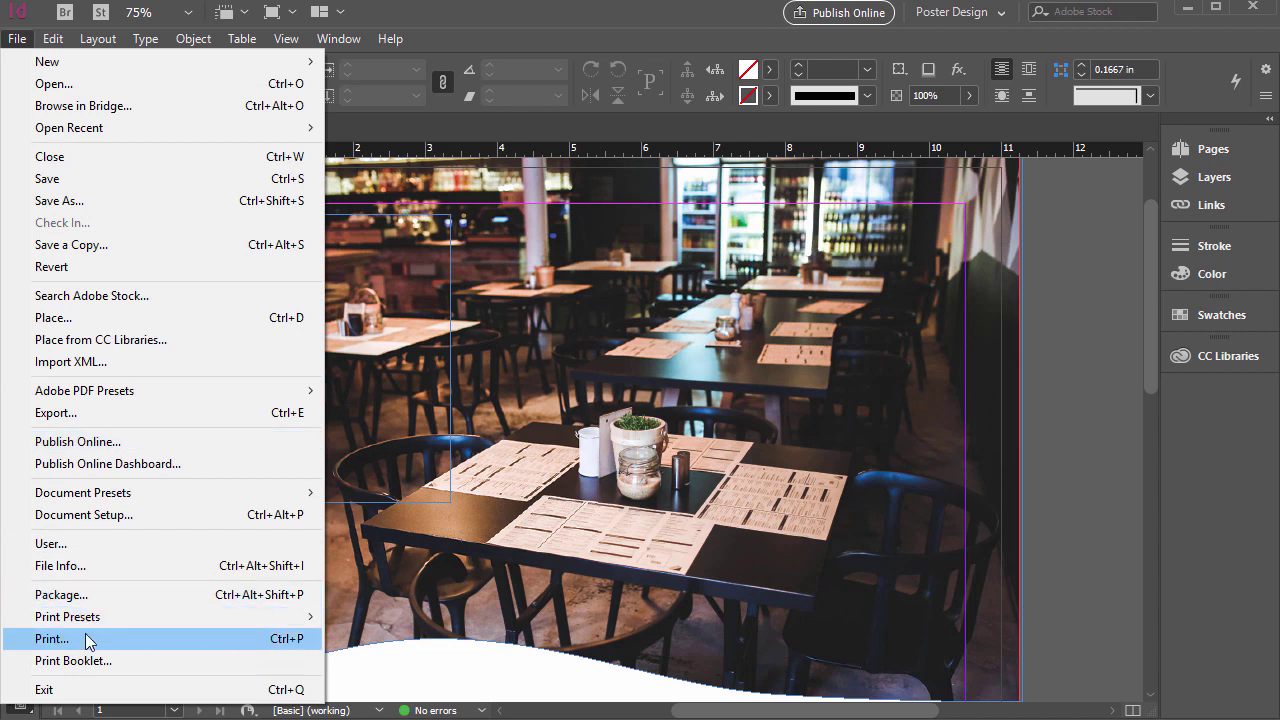
{"action": "left_click", "coordinate": [55, 317]}
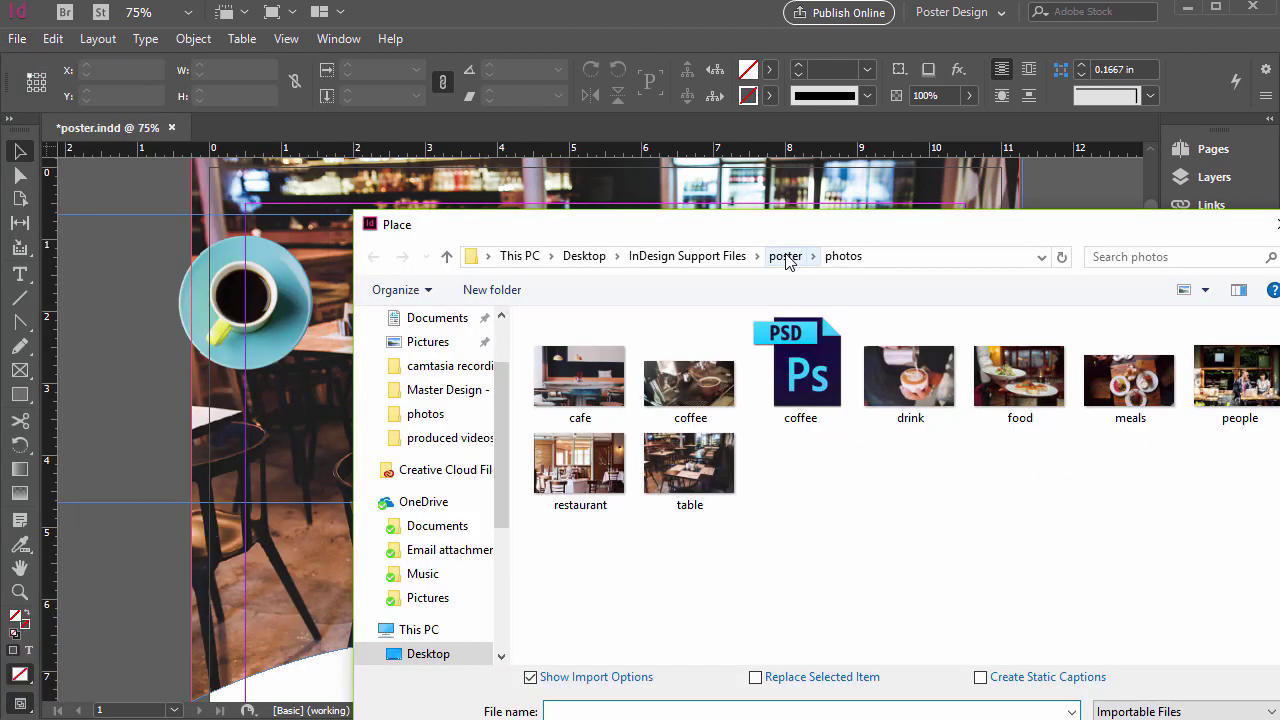
{"action": "left_click", "coordinate": [787, 258]}
{"action": "double_click", "coordinate": [576, 350]}
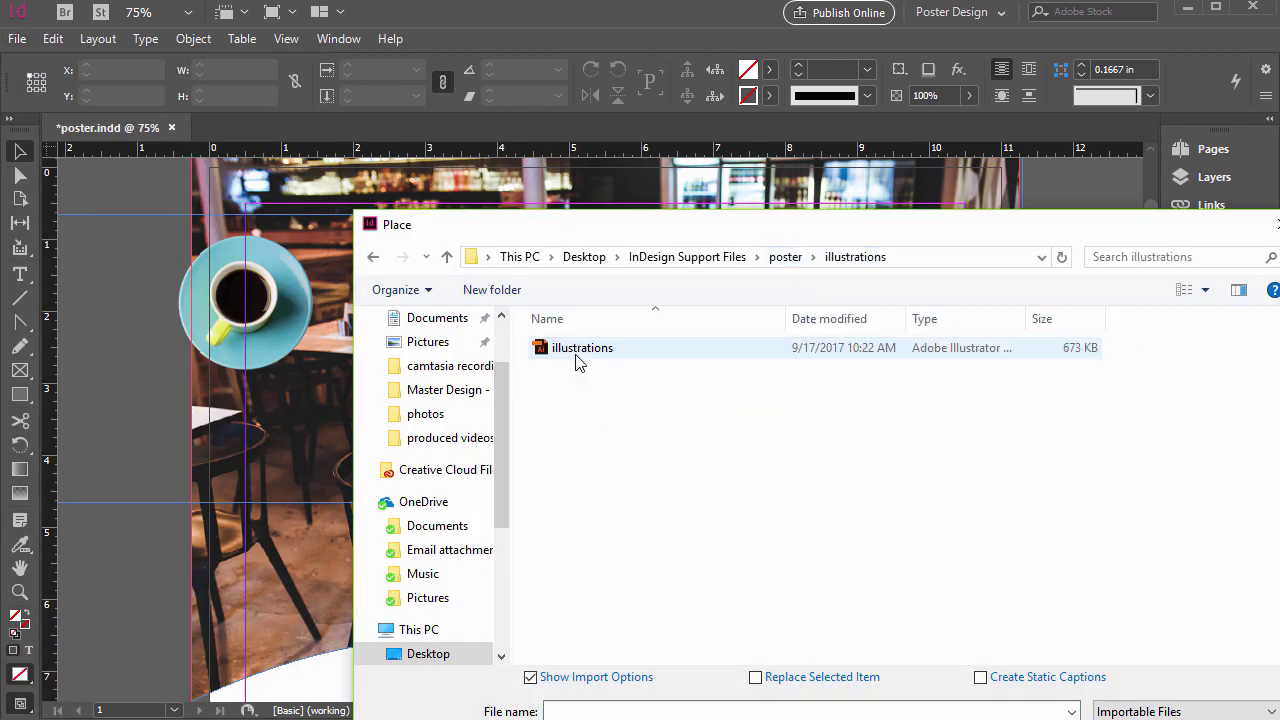
{"action": "left_click", "coordinate": [574, 352]}
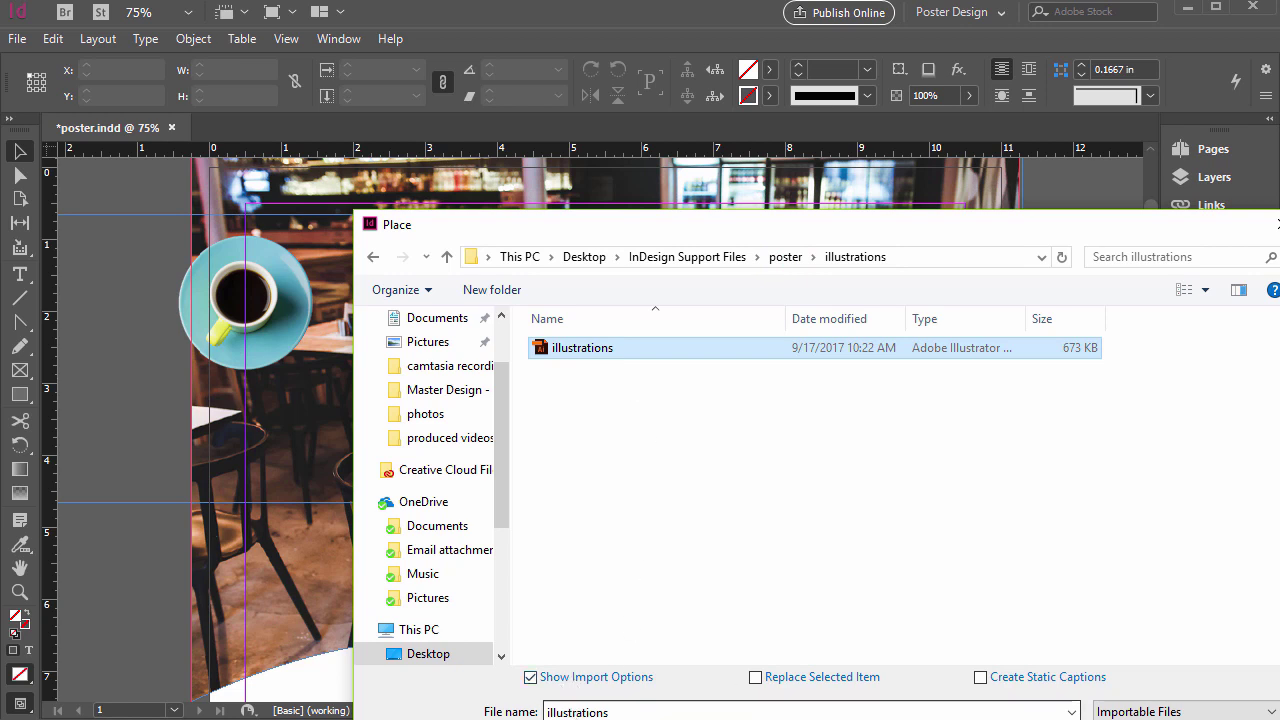
{"action": "key", "text": "Return"}
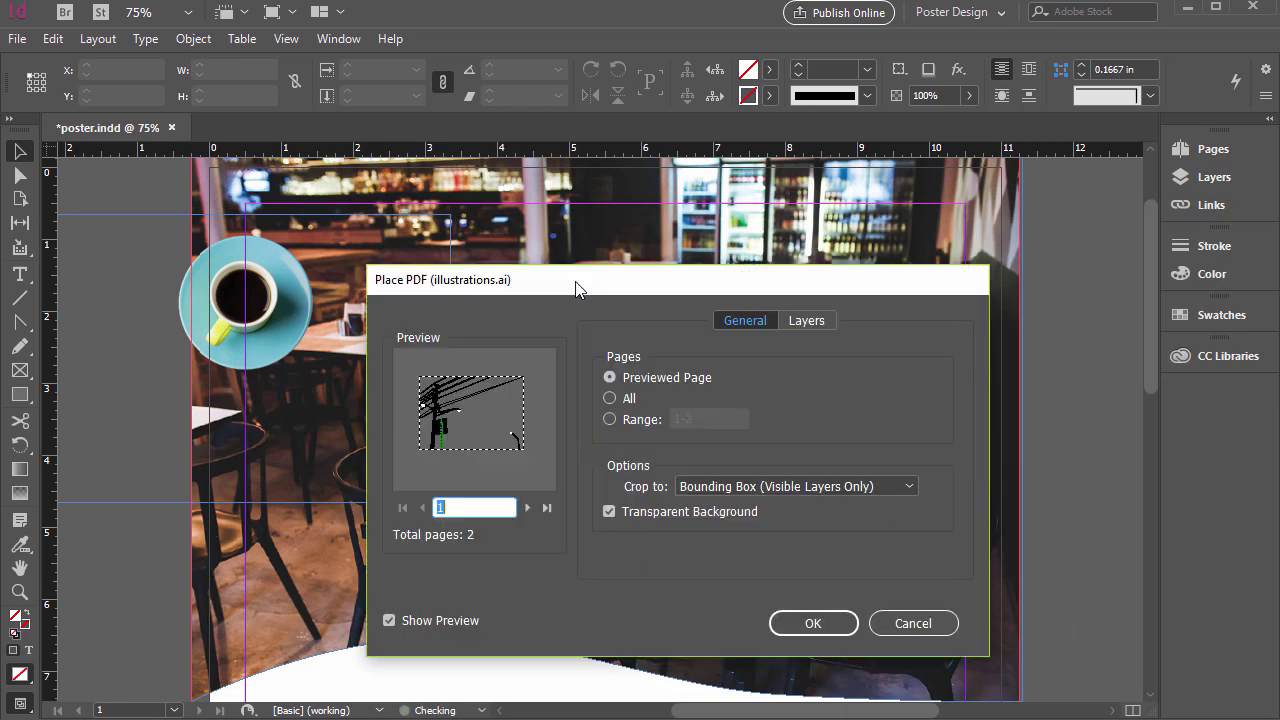
Try the page range option, choose to import all pages of illustrations.ai, and accept the import settings.
{"action": "left_click", "coordinate": [610, 420]}
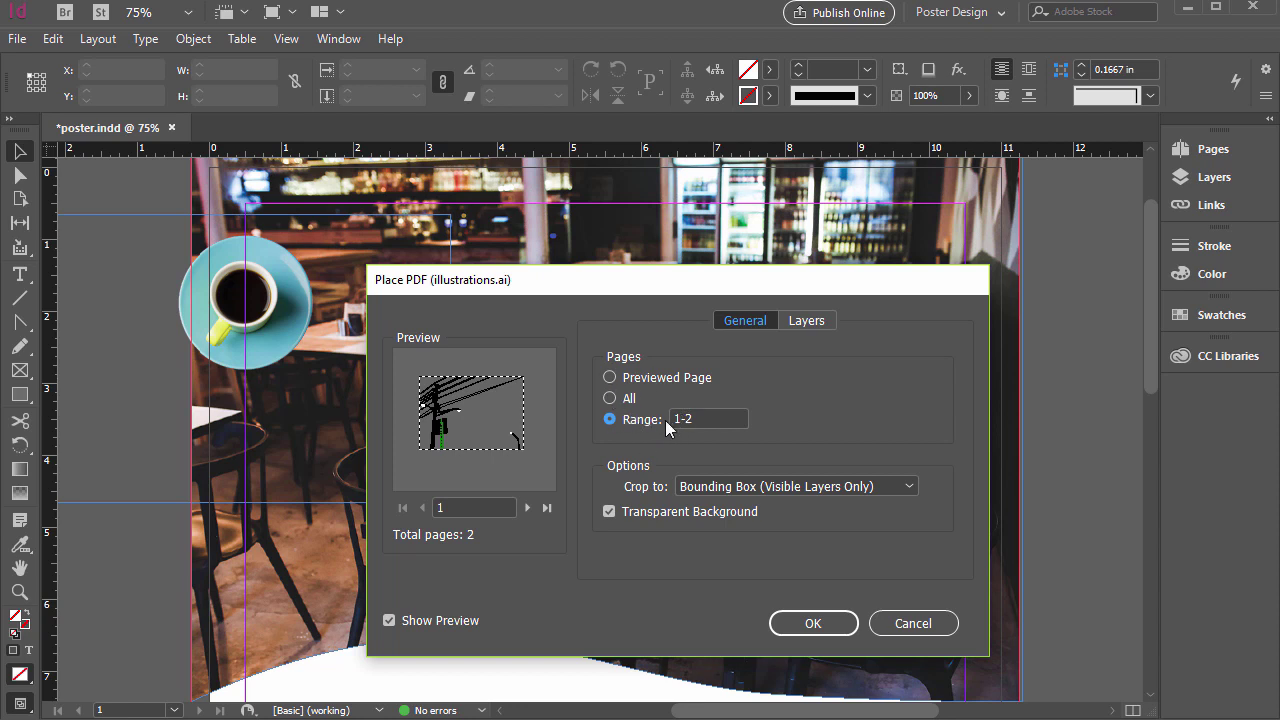
{"action": "left_click", "coordinate": [612, 398]}
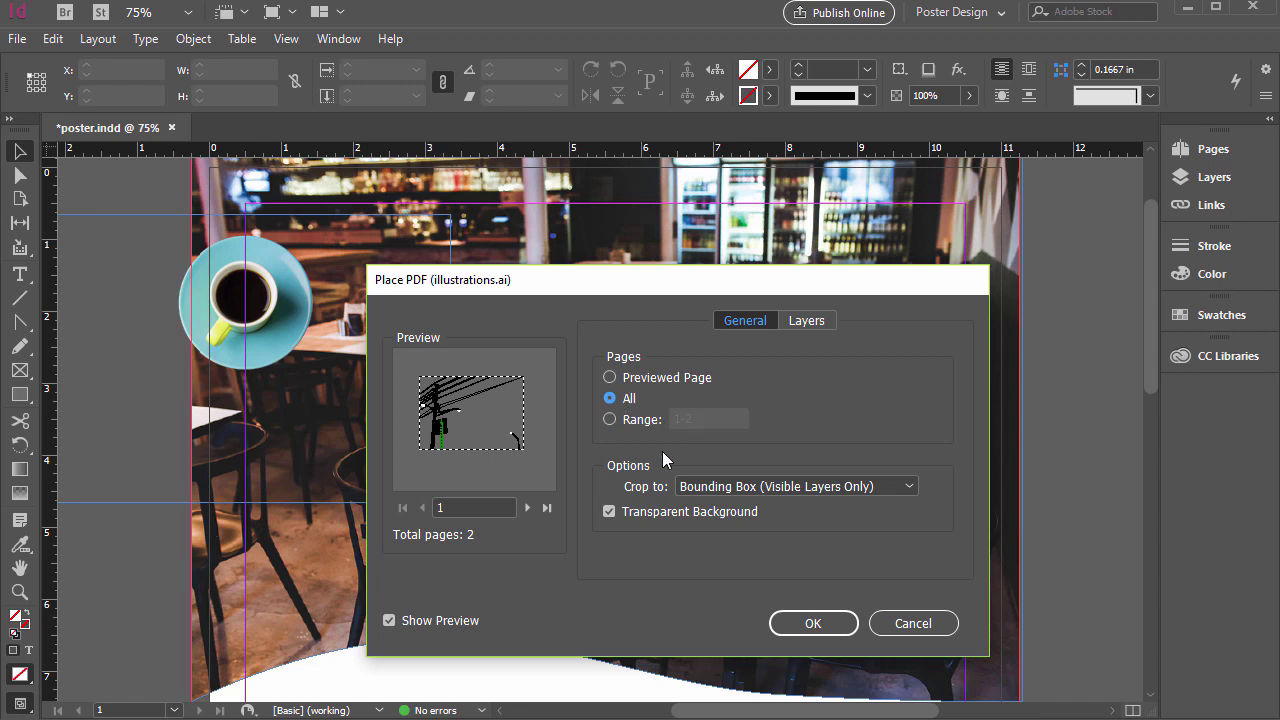
{"action": "left_click", "coordinate": [819, 627]}
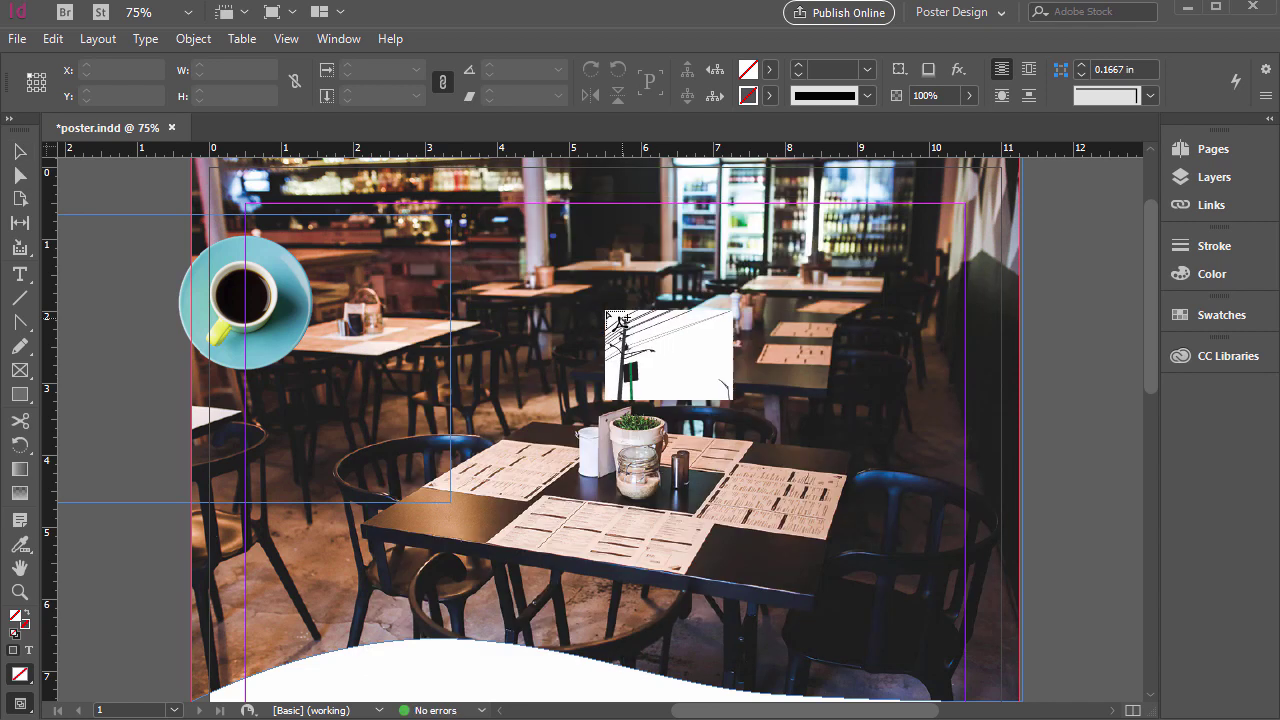
Place the power-line illustration above the LUNCH SPECIAL heading and the yellow flowers at about 2.42 by 2.57 in over the header photo.
{"action": "scroll", "coordinate": [545, 285], "scroll_direction": "down", "scroll_amount": 3}
{"action": "scroll", "coordinate": [530, 330], "scroll_direction": "up", "scroll_amount": 5}
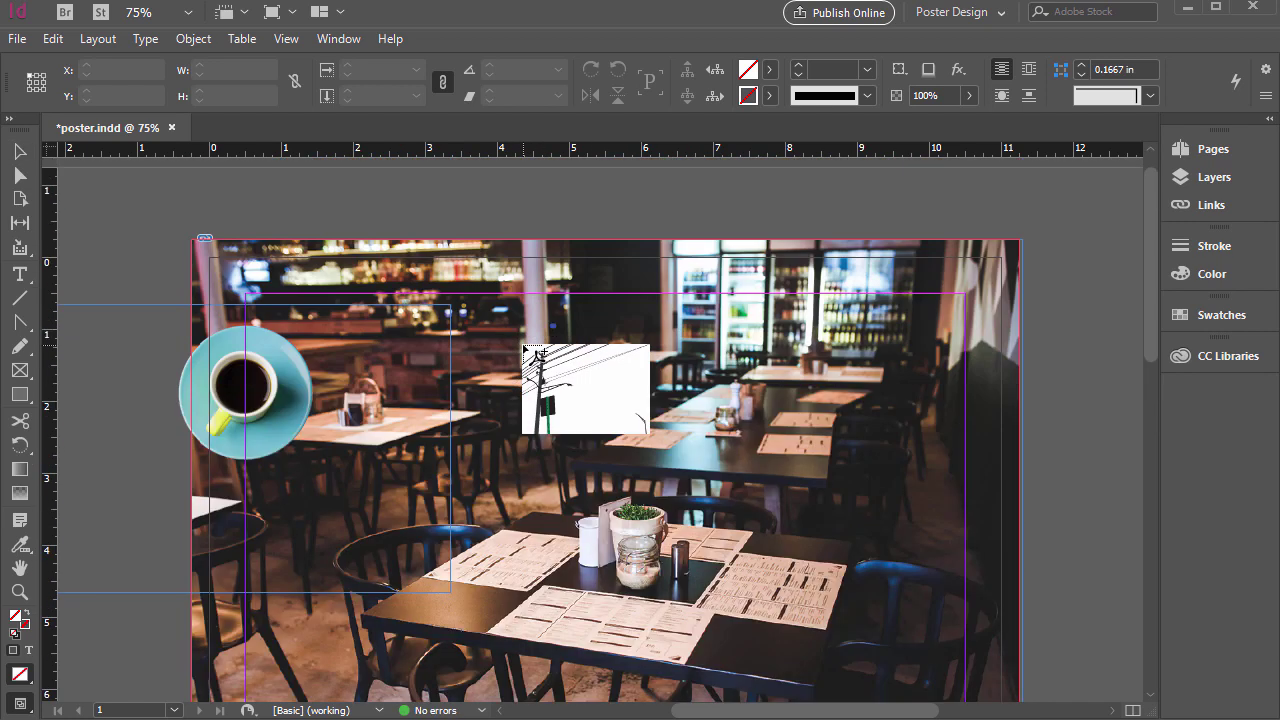
{"action": "scroll", "coordinate": [523, 348], "scroll_direction": "down", "scroll_amount": 1}
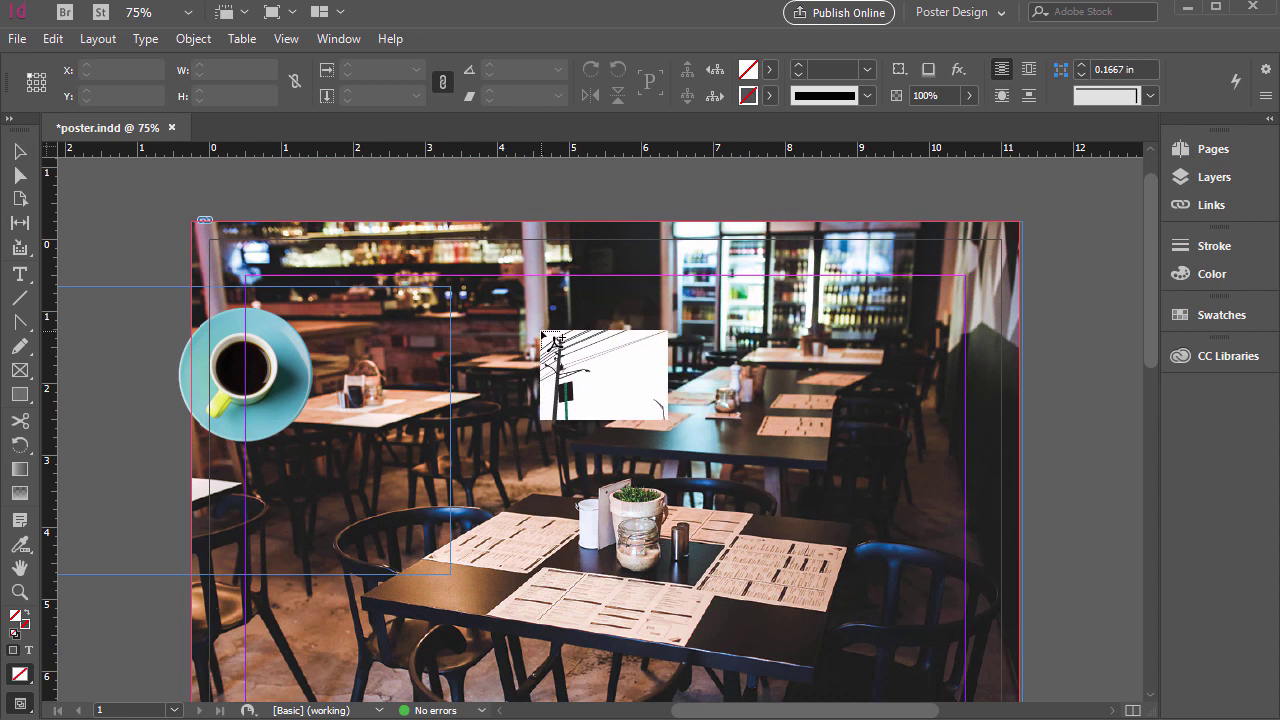
{"action": "scroll", "coordinate": [585, 457], "scroll_direction": "down", "scroll_amount": 5}
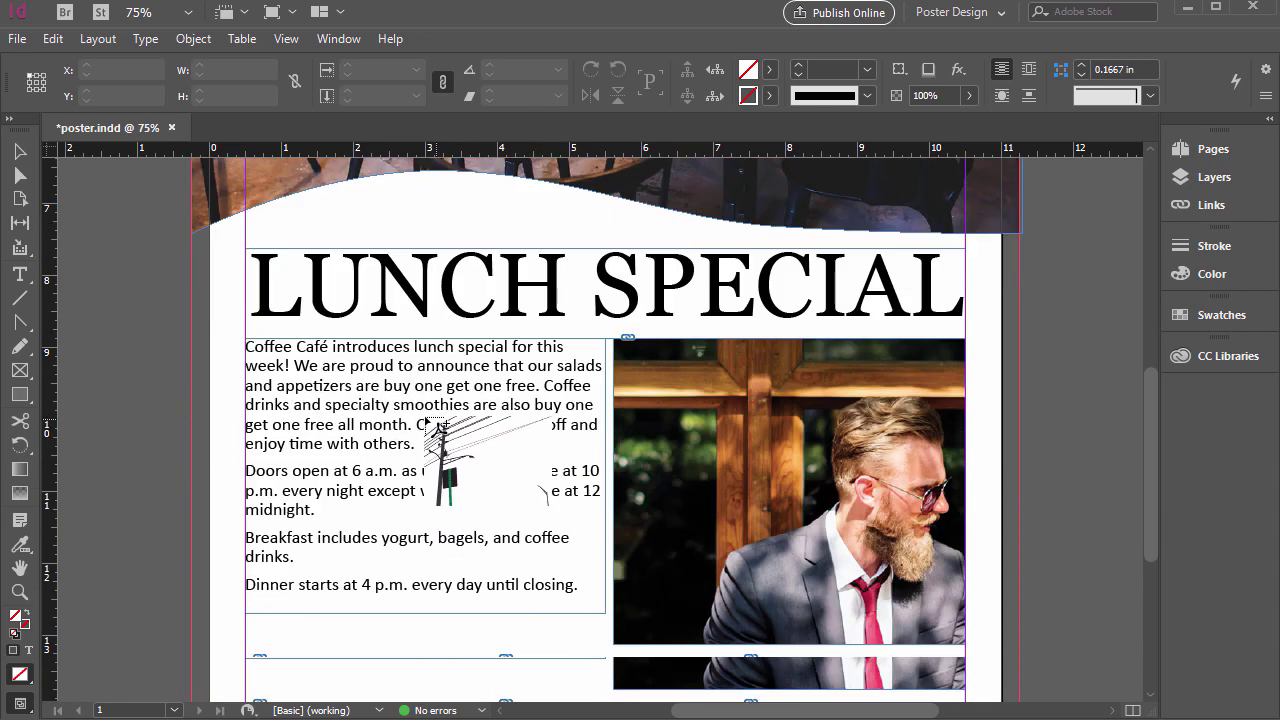
{"action": "scroll", "coordinate": [436, 410], "scroll_direction": "up", "scroll_amount": 3}
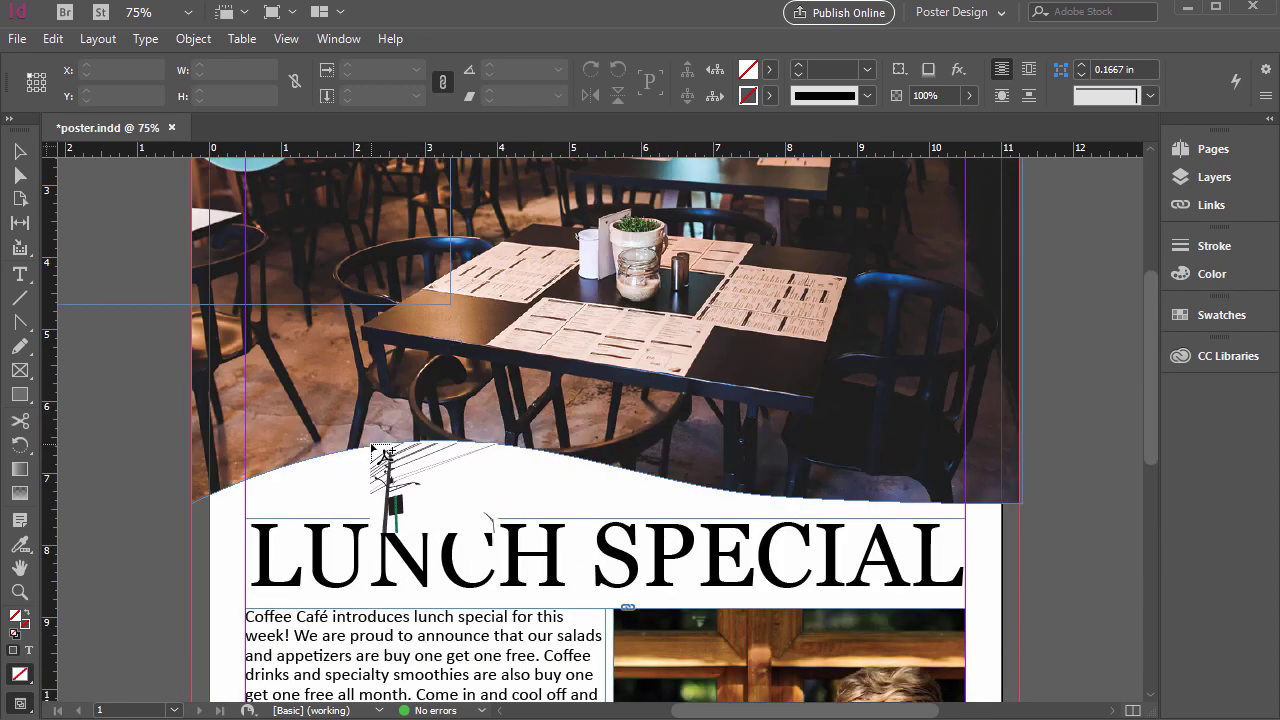
{"action": "left_click_drag", "start_coordinate": [372, 445], "coordinate": [508, 542]}
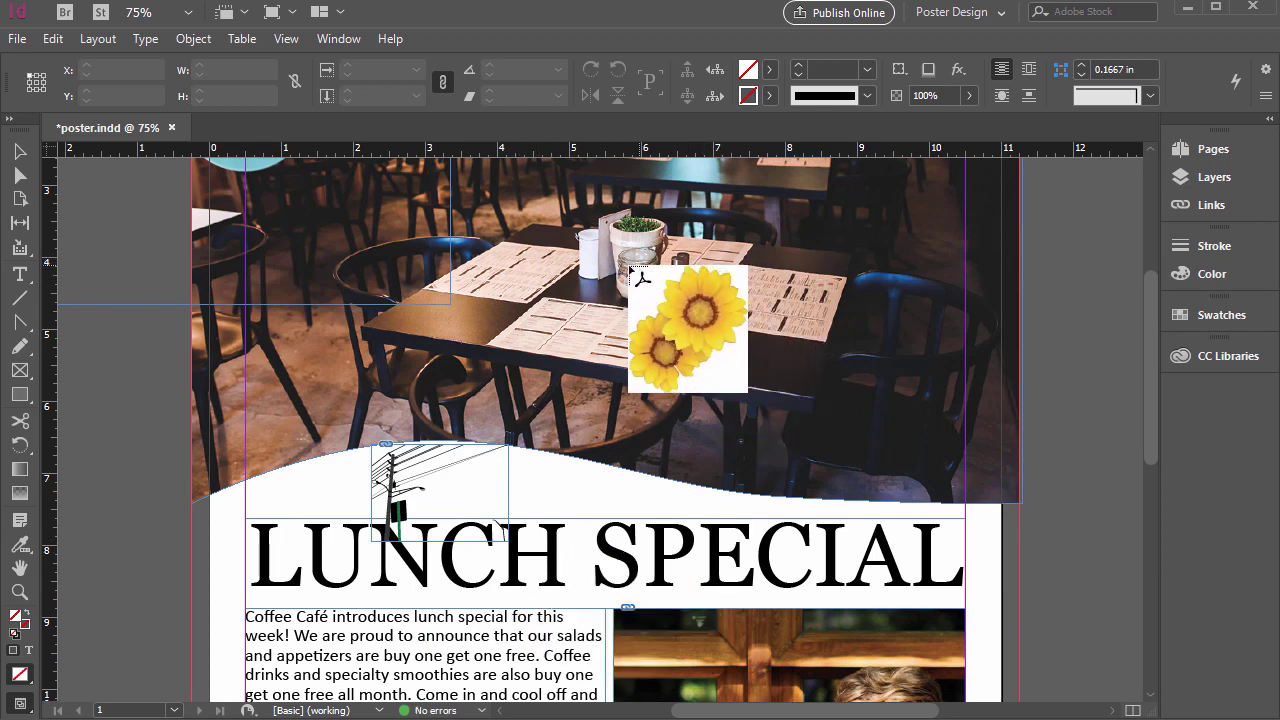
{"action": "left_click_drag", "start_coordinate": [578, 272], "coordinate": [752, 460]}
Delete the placed yellow flowers and power-line illustrations from the poster.
{"action": "scroll", "coordinate": [750, 528], "scroll_direction": "up", "scroll_amount": 3}
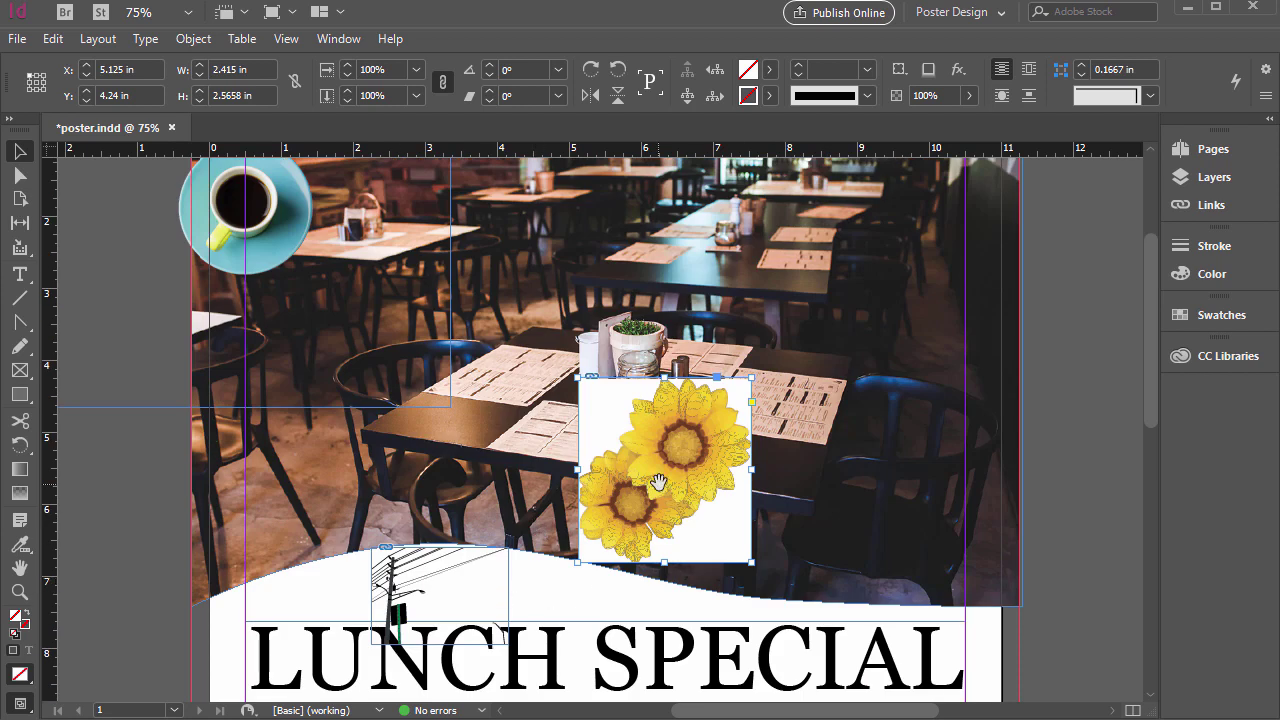
{"action": "left_click_drag", "start_coordinate": [658, 483], "coordinate": [657, 478]}
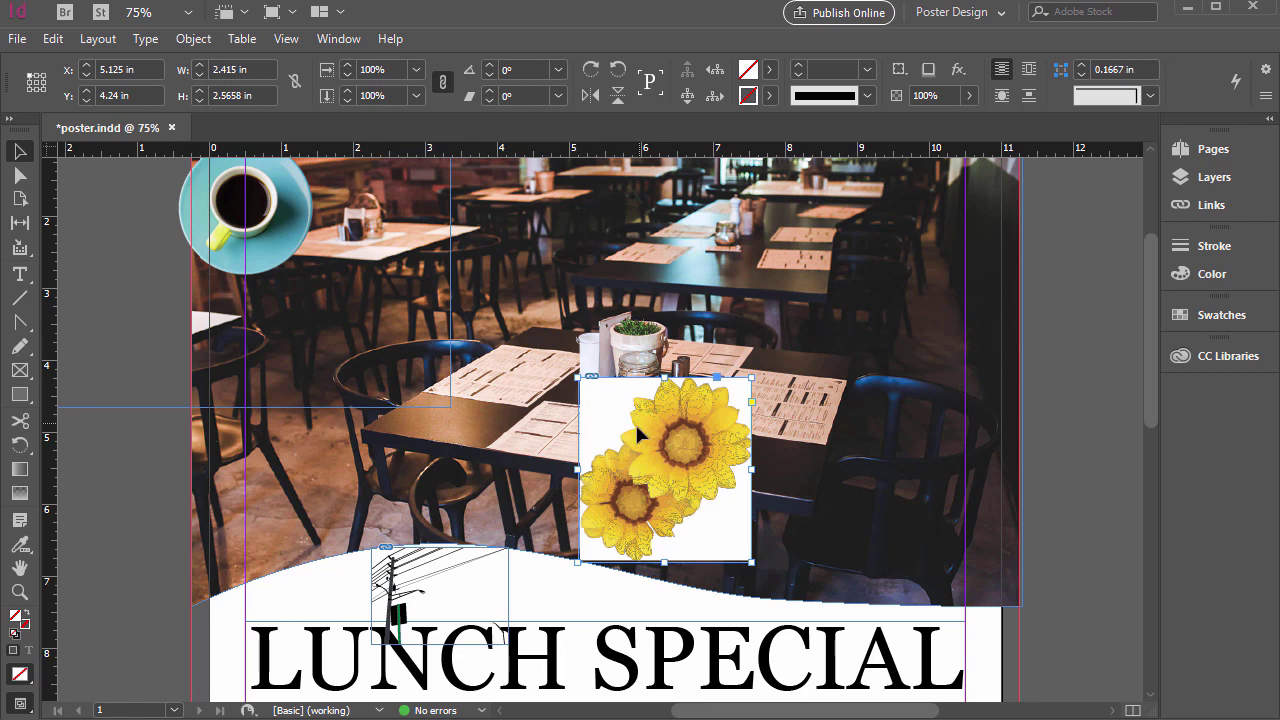
{"action": "key", "text": "Delete"}
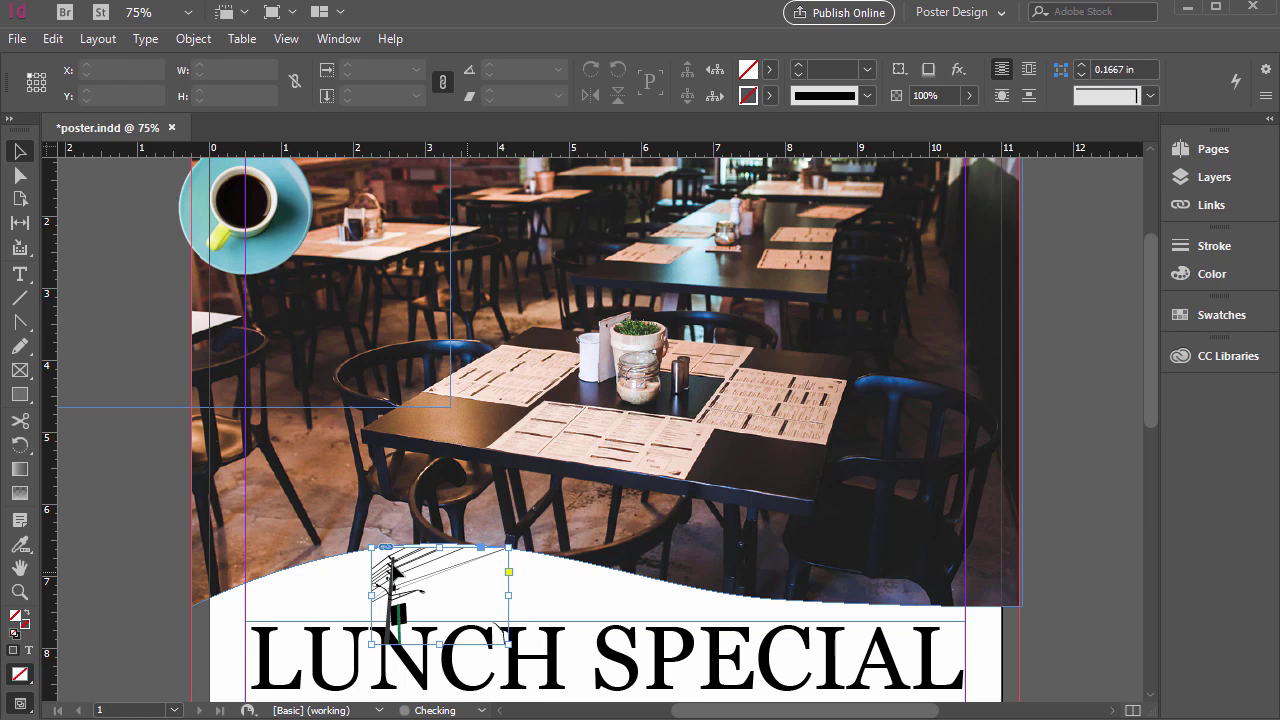
Load the coffee photo from the photos folder for placing, with Replace Selected Item turned off.
{"action": "key", "text": "ctrl+0"}
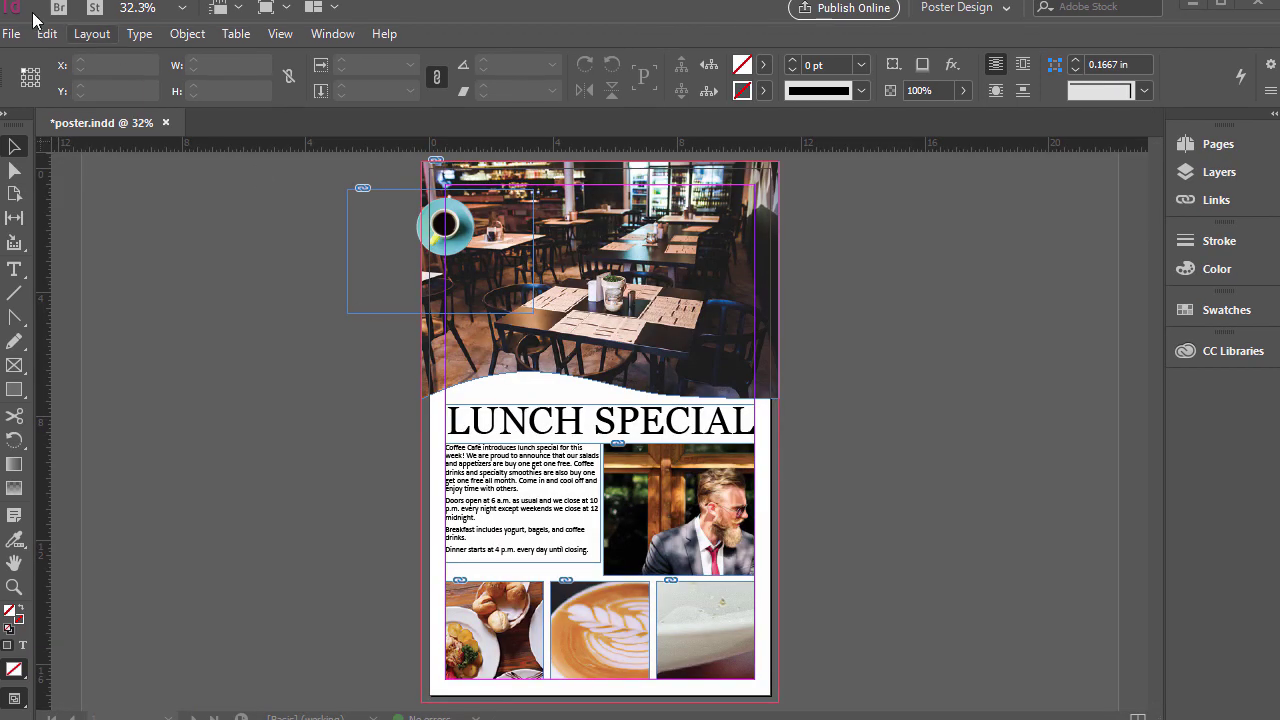
{"action": "left_click", "coordinate": [11, 35]}
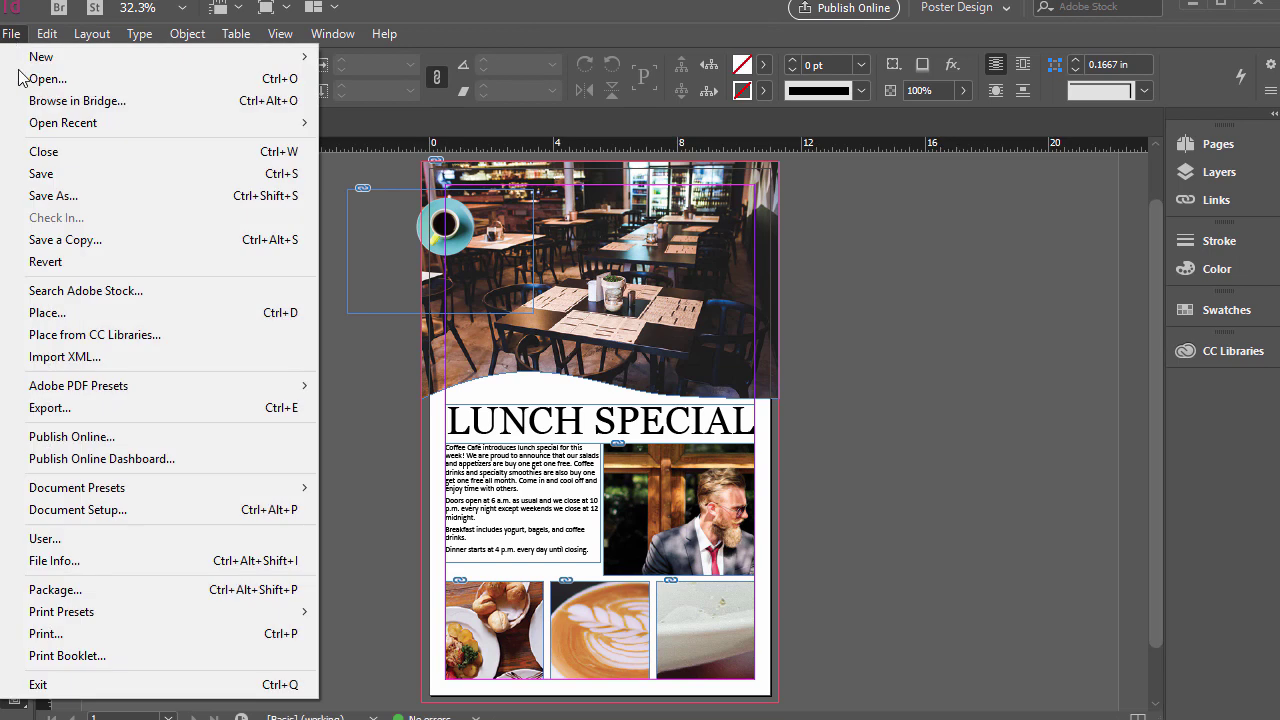
{"action": "left_click", "coordinate": [90, 308]}
{"action": "left_click", "coordinate": [614, 412]}
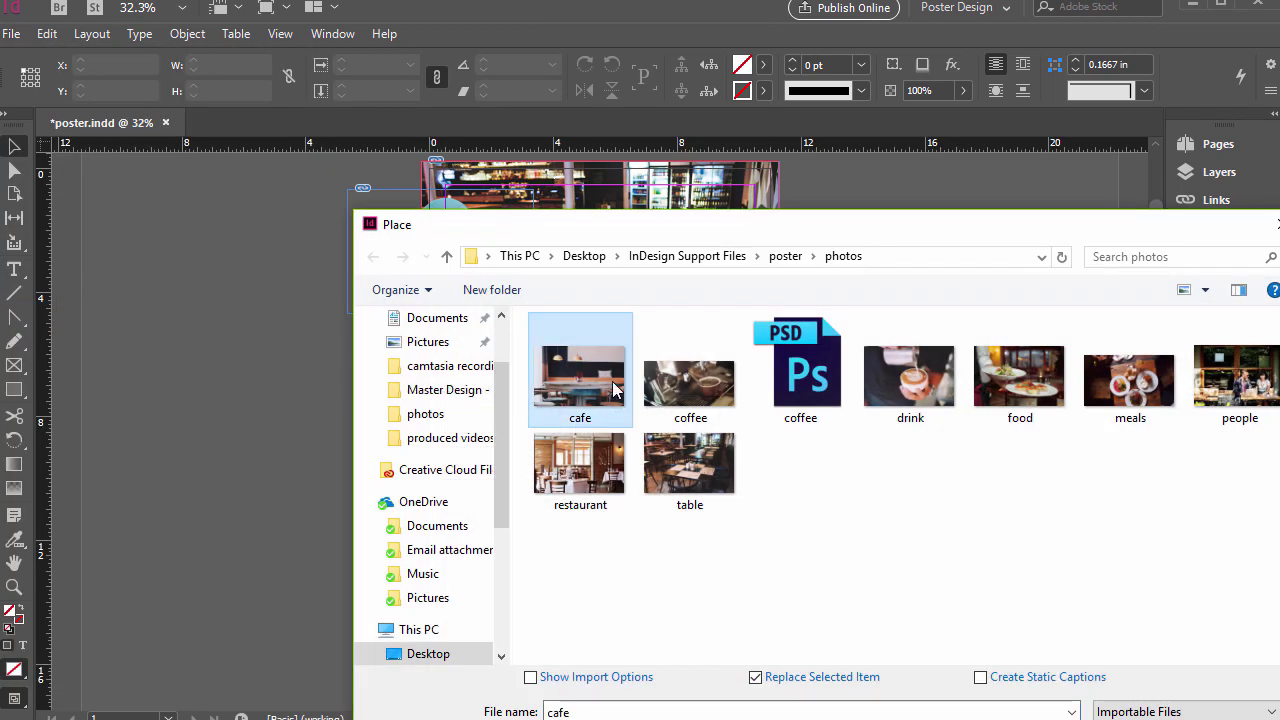
{"action": "left_click", "coordinate": [693, 381]}
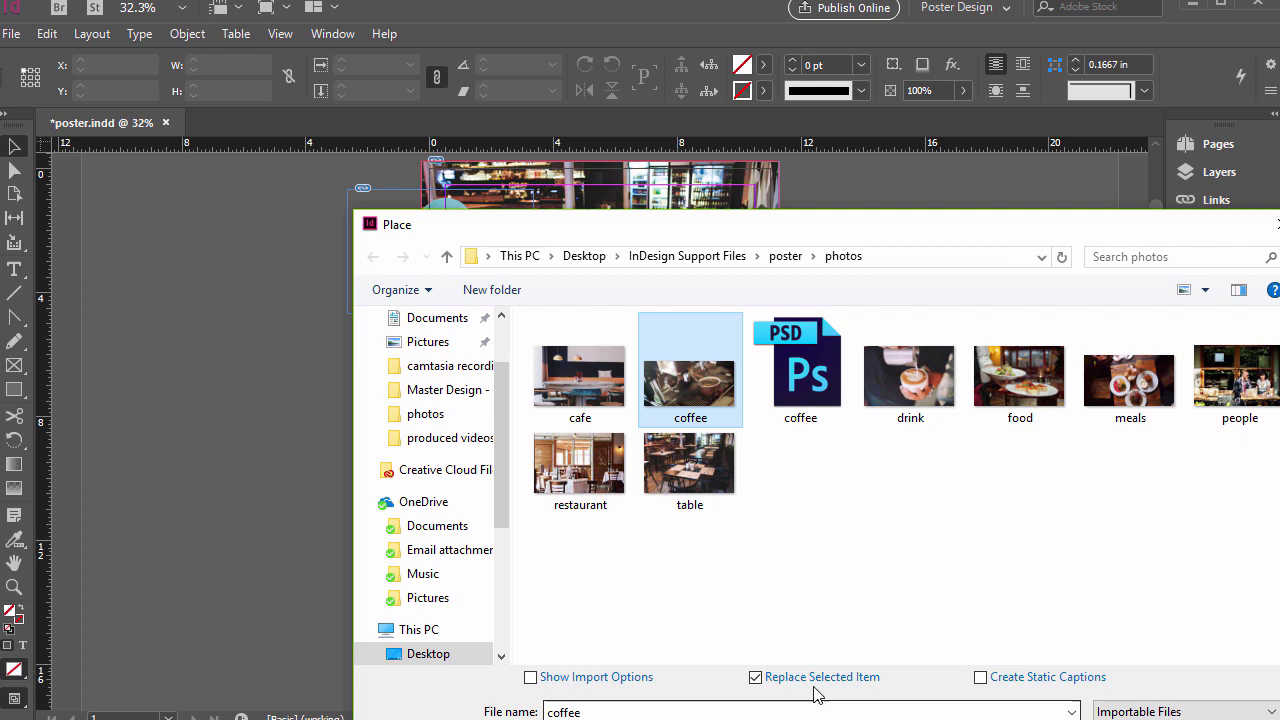
{"action": "left_click", "coordinate": [756, 678]}
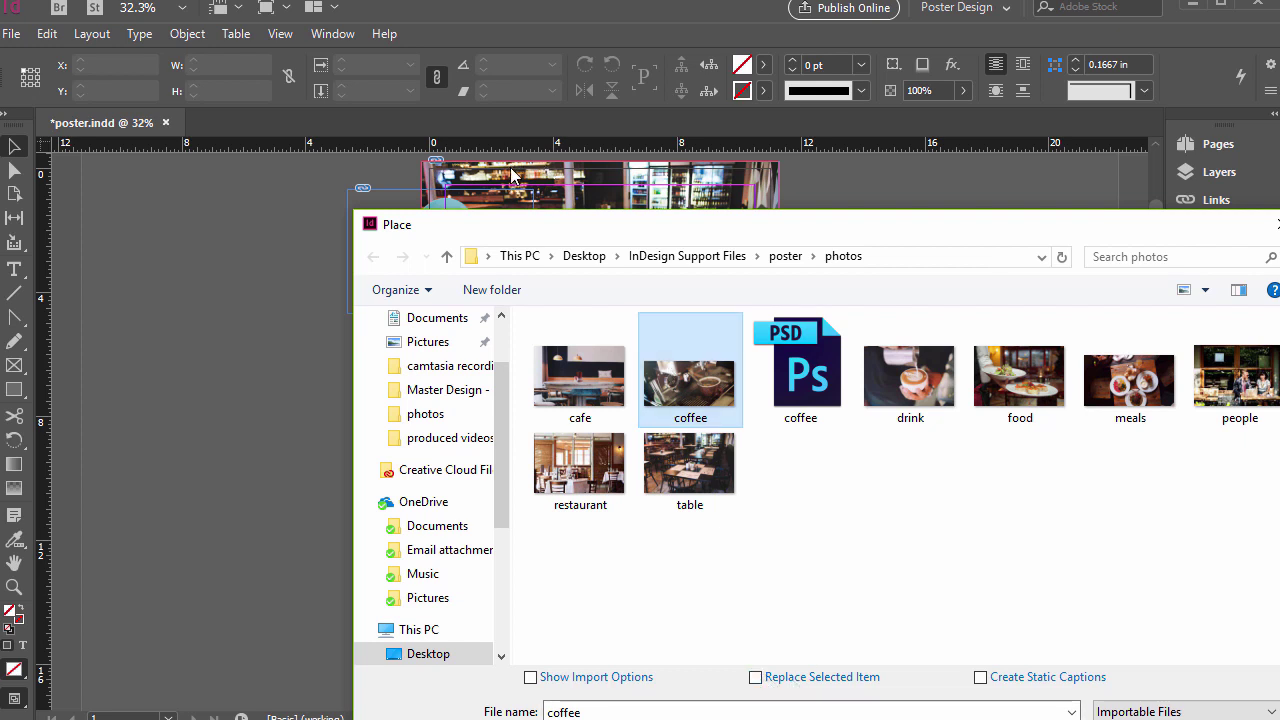
{"action": "key", "text": "Return"}
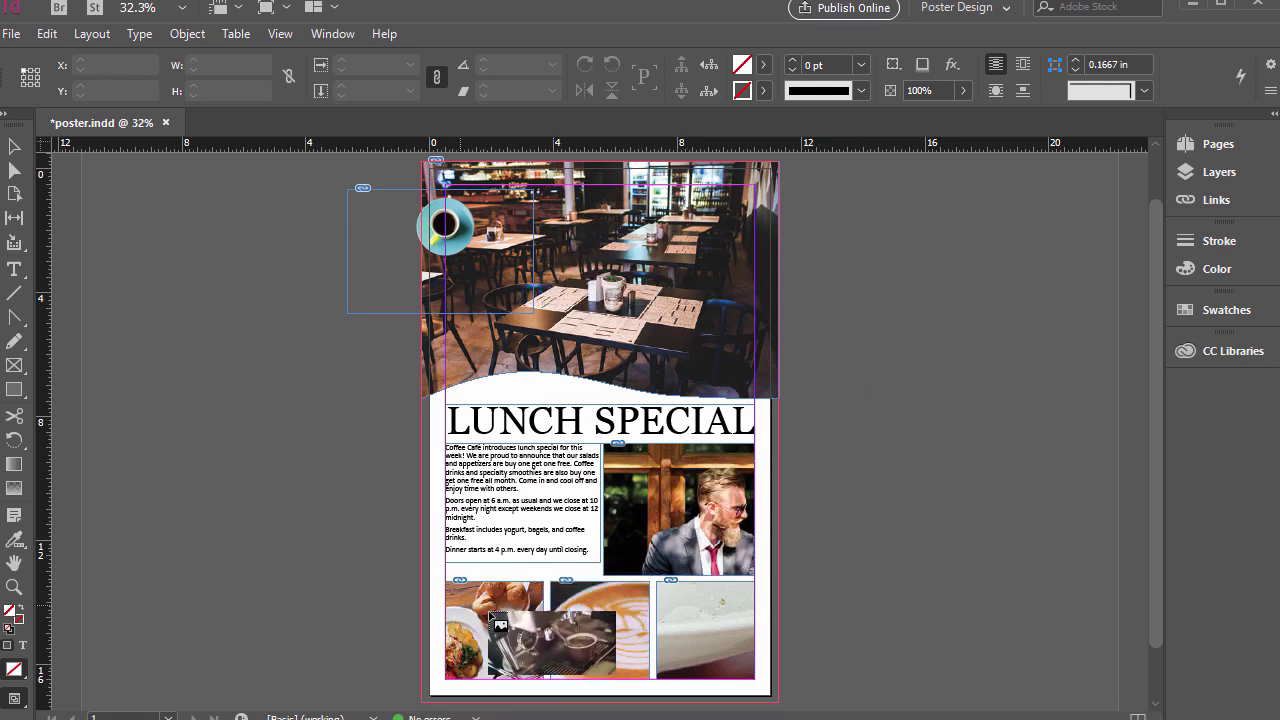
Place the coffee photo at full size across the bottom photo row and undo that placement.
{"action": "left_click", "coordinate": [596, 606]}
{"action": "left_click_drag", "start_coordinate": [697, 645], "coordinate": [577, 407]}
{"action": "key", "text": "ctrl+z"}
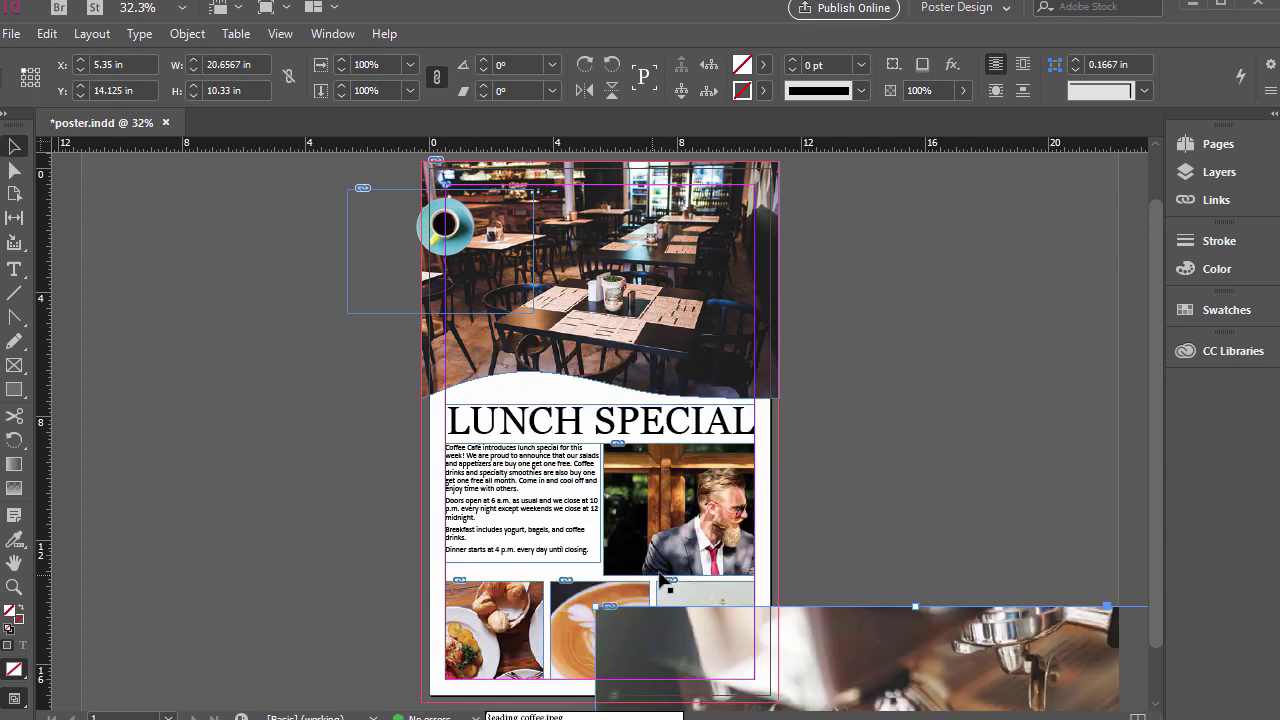
{"action": "key", "text": "ctrl+z"}
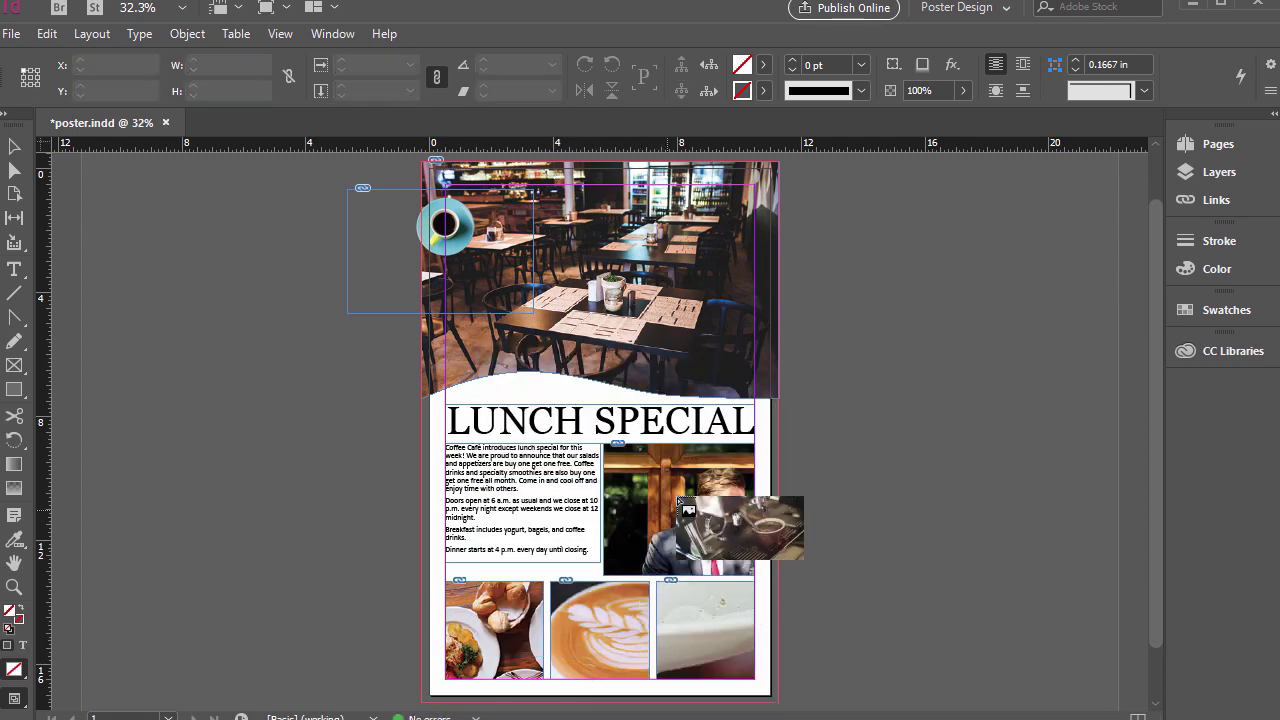
Place the coffee photo into the third frame of the bottom photo row, then undo the replacement.
{"action": "left_click", "coordinate": [700, 602]}
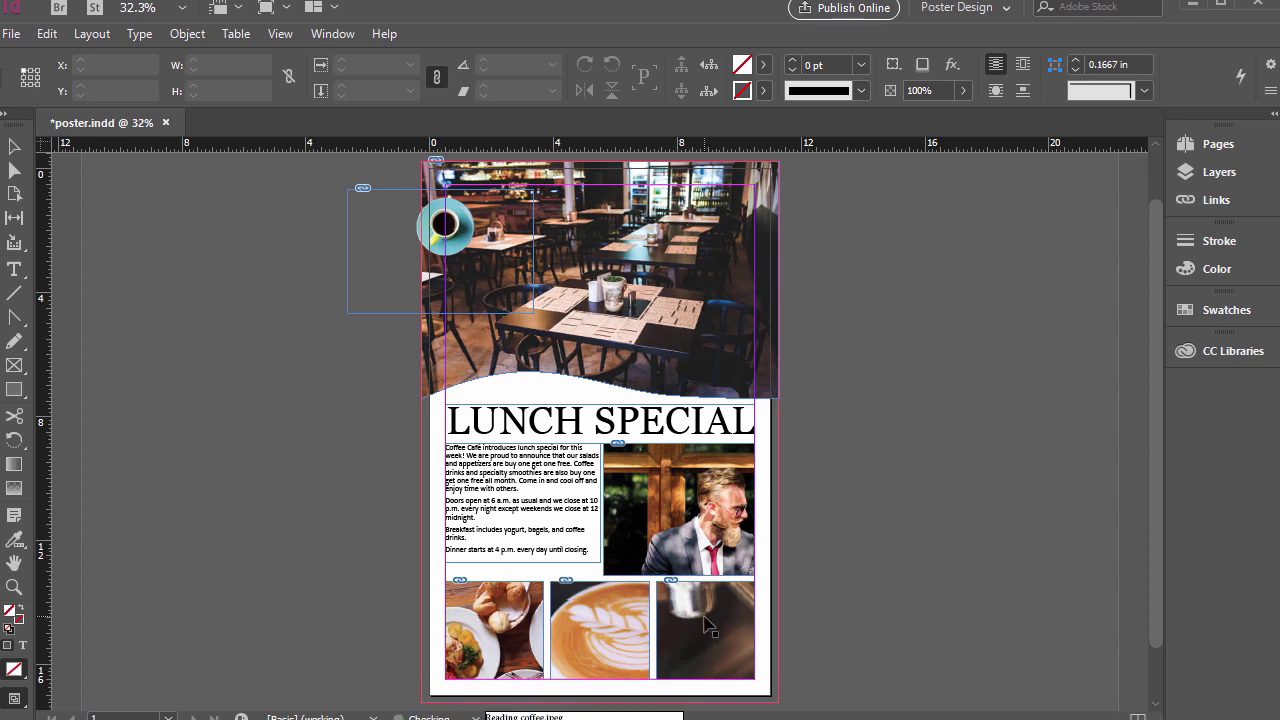
{"action": "left_click_drag", "start_coordinate": [702, 612], "coordinate": [714, 580]}
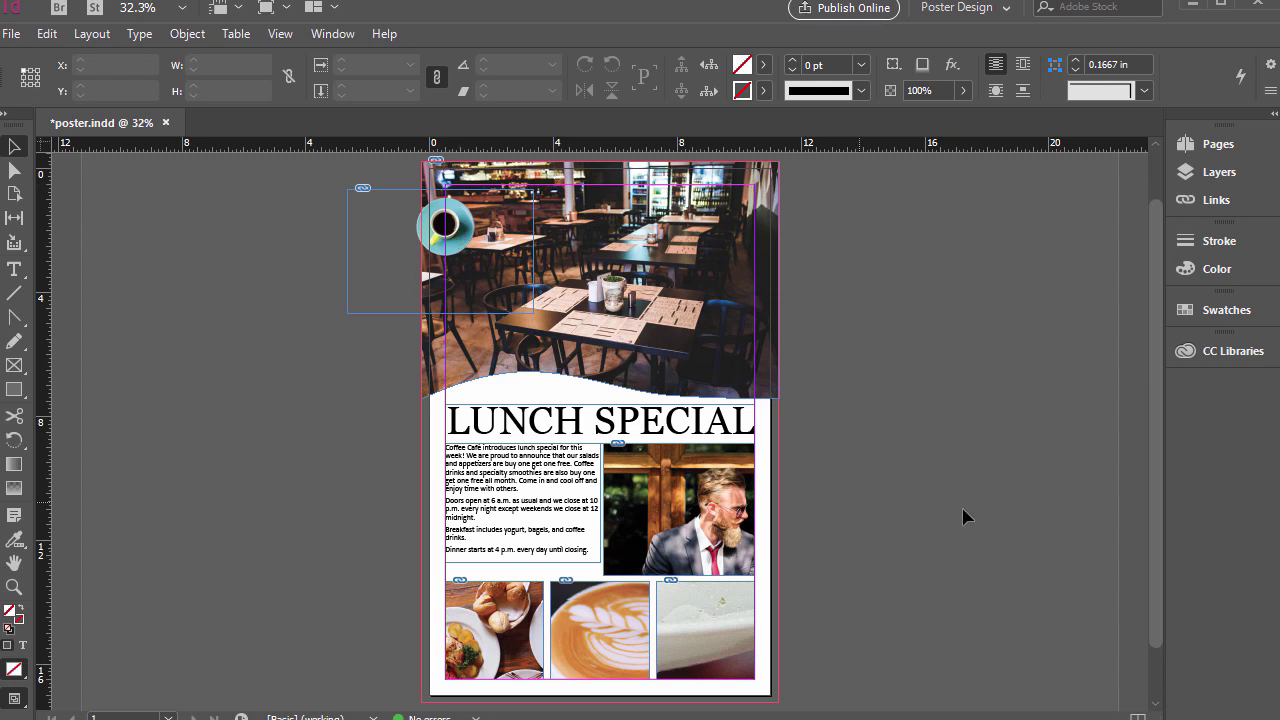
Save the poster document.
{"action": "left_click", "coordinate": [11, 33]}
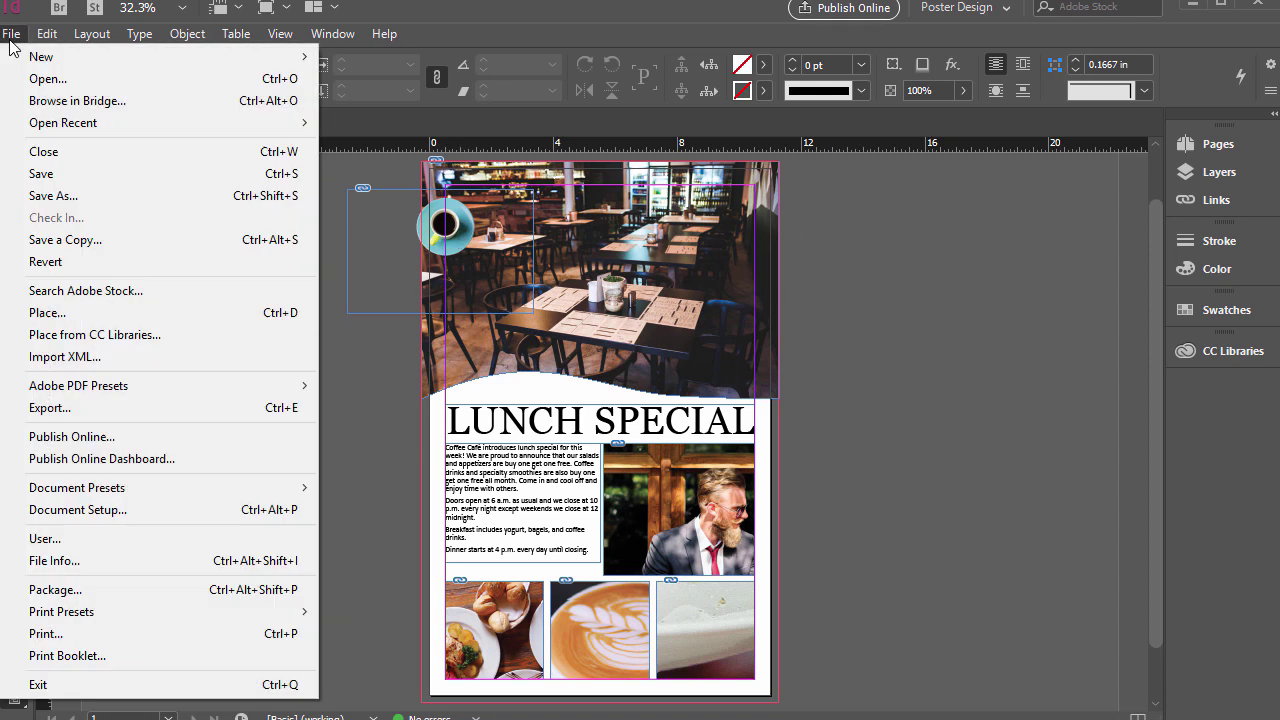
{"action": "left_click", "coordinate": [72, 183]}
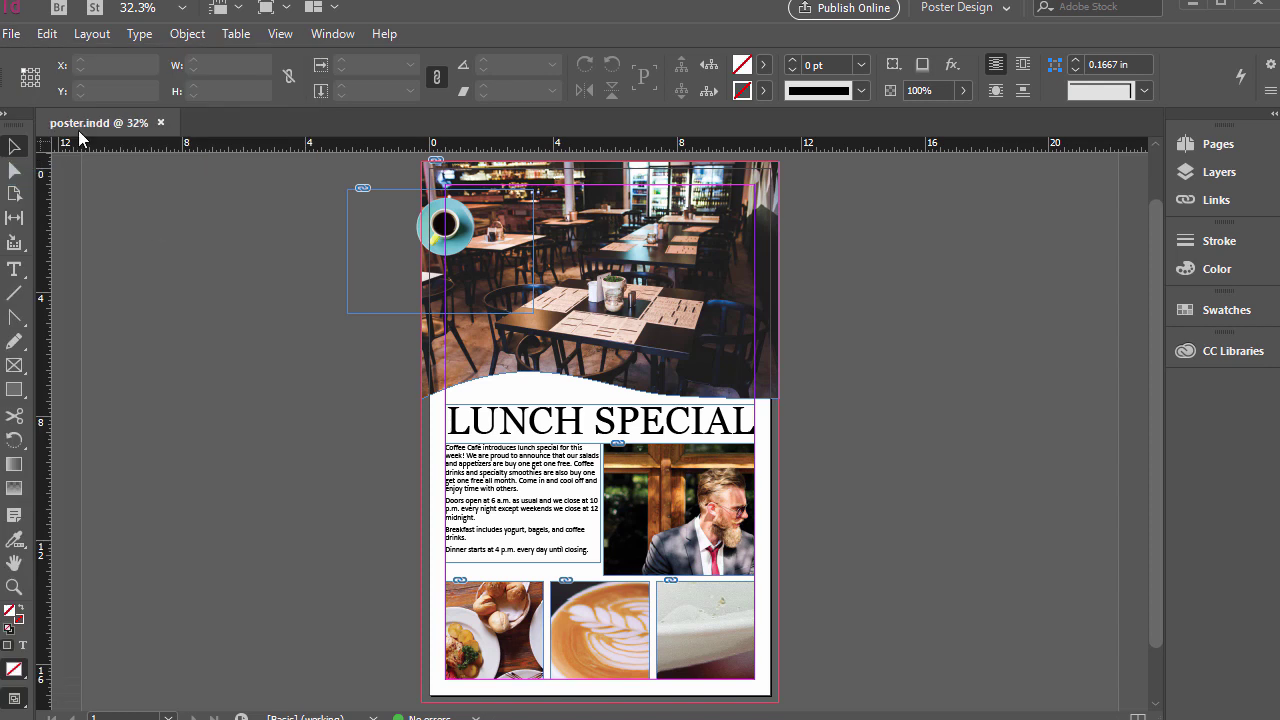